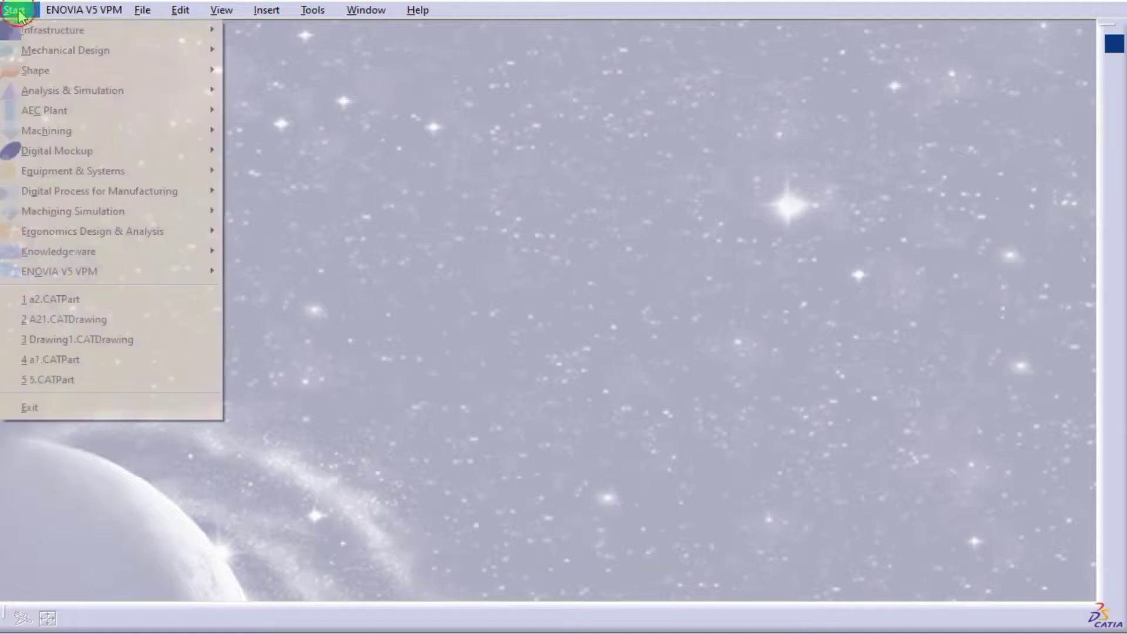
Create a new Part Design part, Part1, and open a sketch on its yz plane.
click(276, 51)
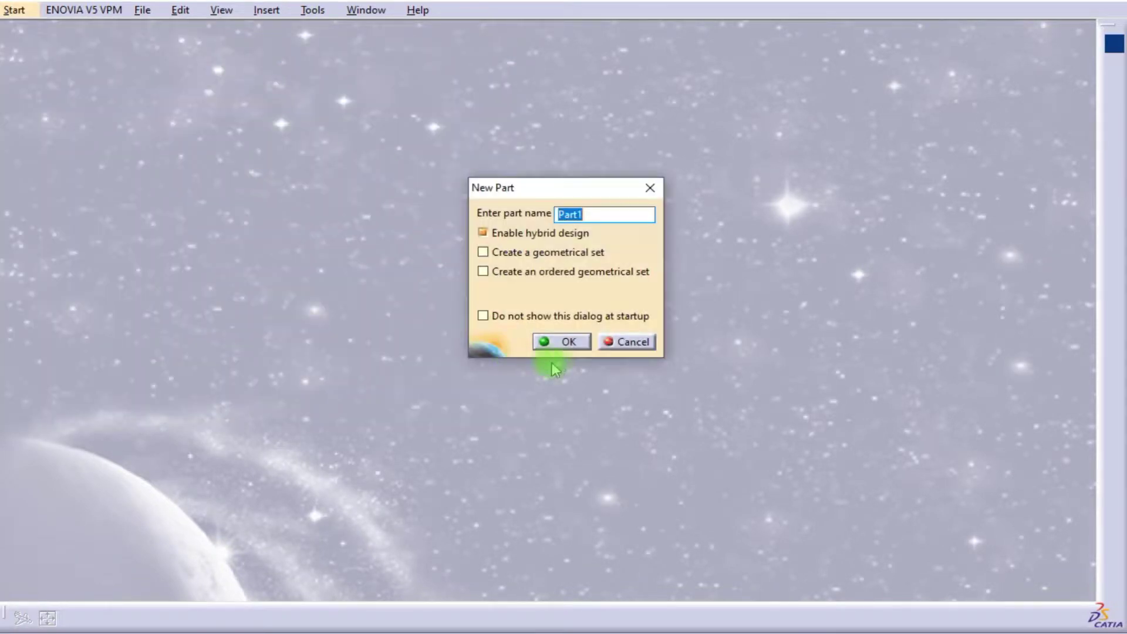
click(562, 340)
click(605, 288)
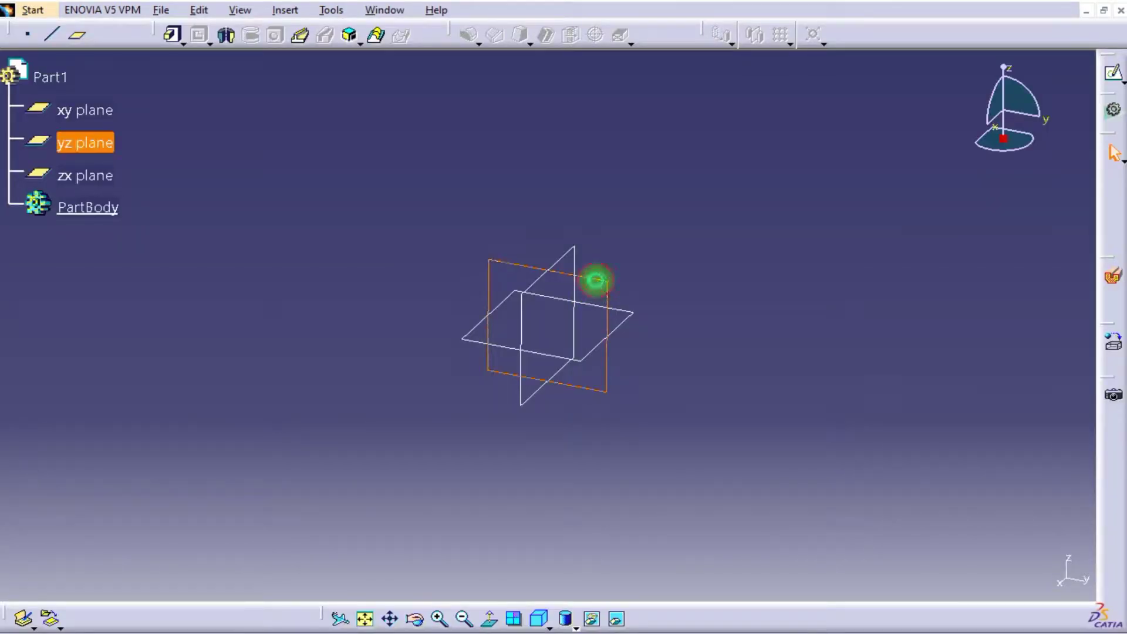
click(1109, 78)
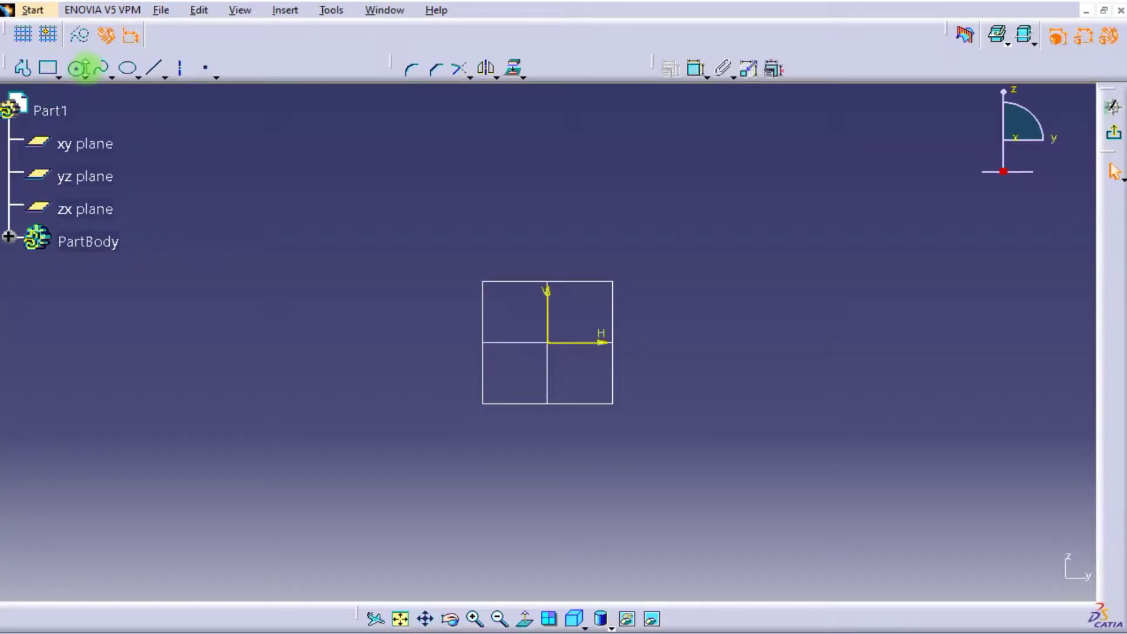
Draw a centre arc at the origin, running from its left round to below it.
drag(83, 69, 98, 206)
click(103, 233)
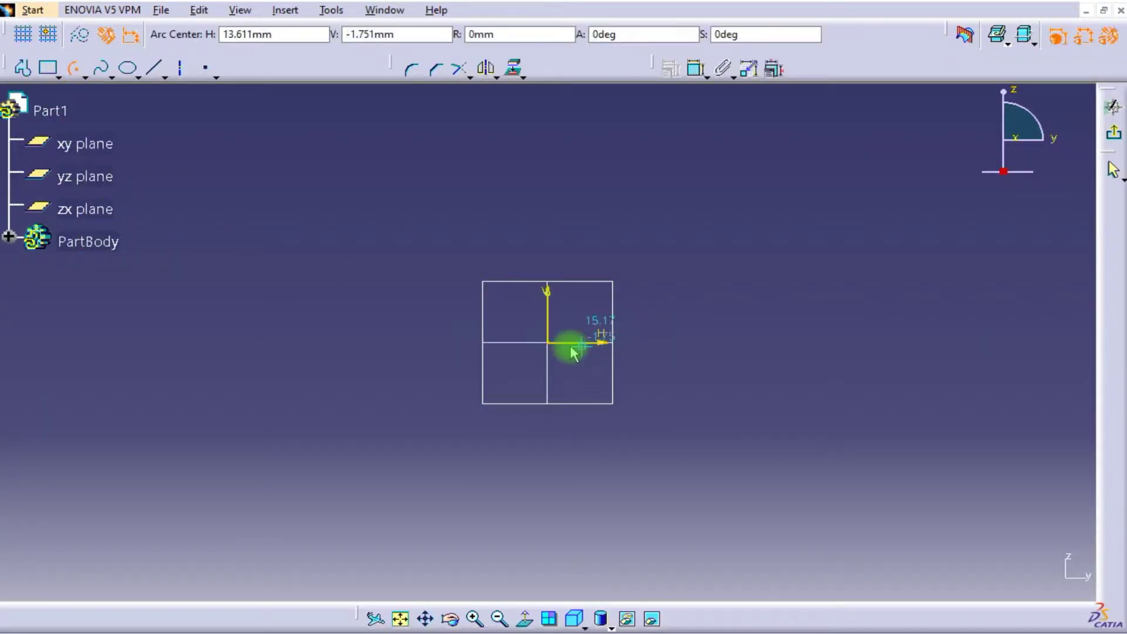
click(549, 343)
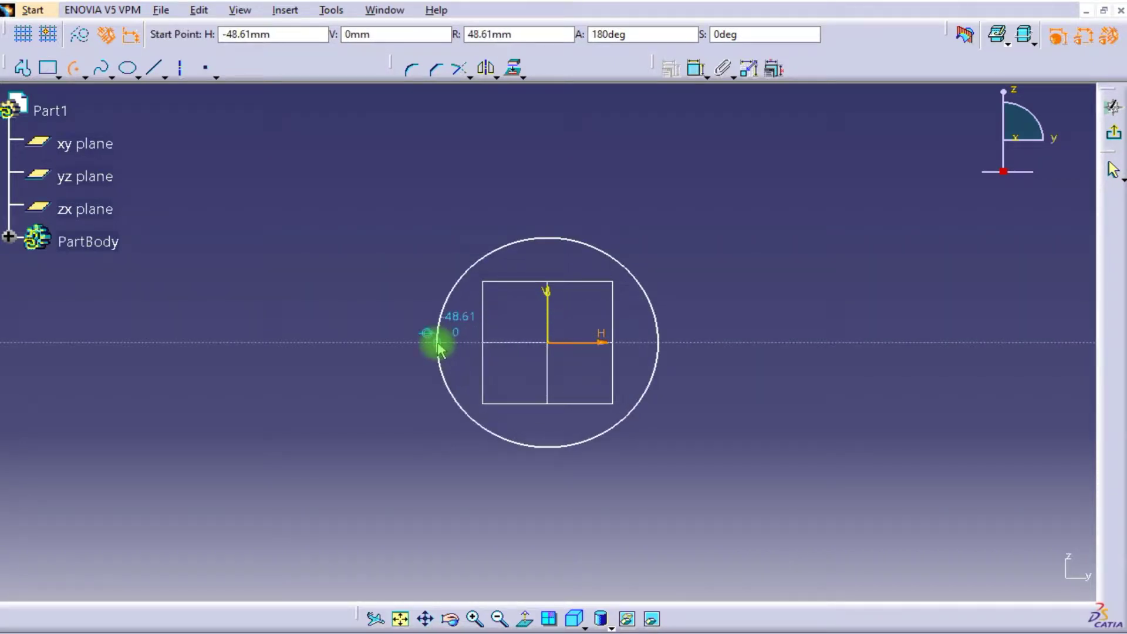
click(437, 342)
click(543, 480)
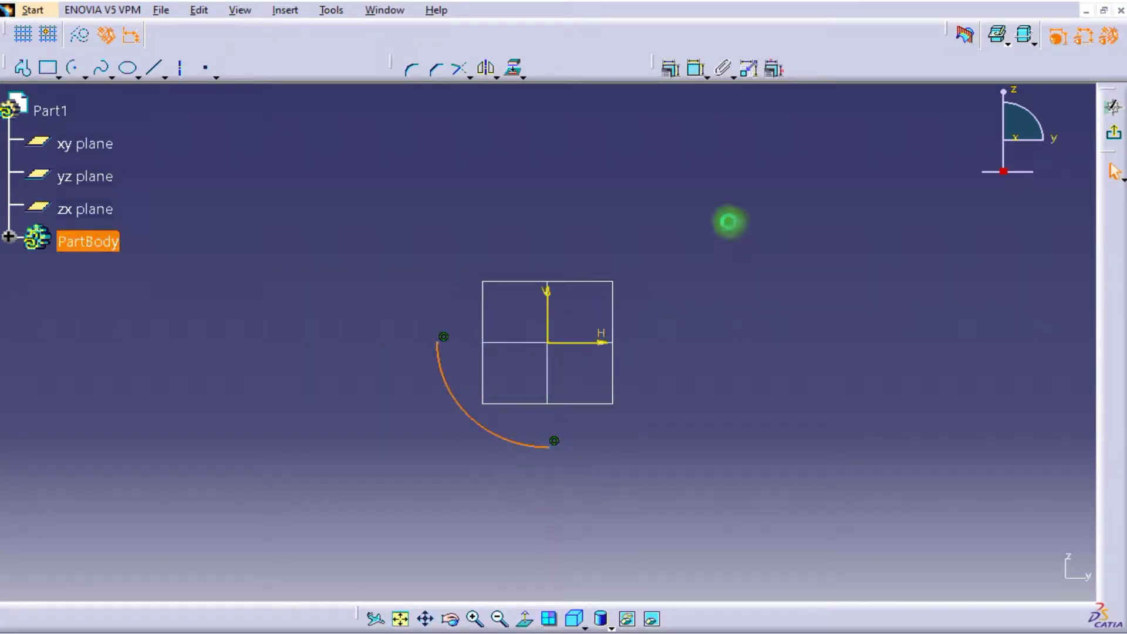
Constrain the arc's radius to 26 mm.
click(695, 68)
click(505, 387)
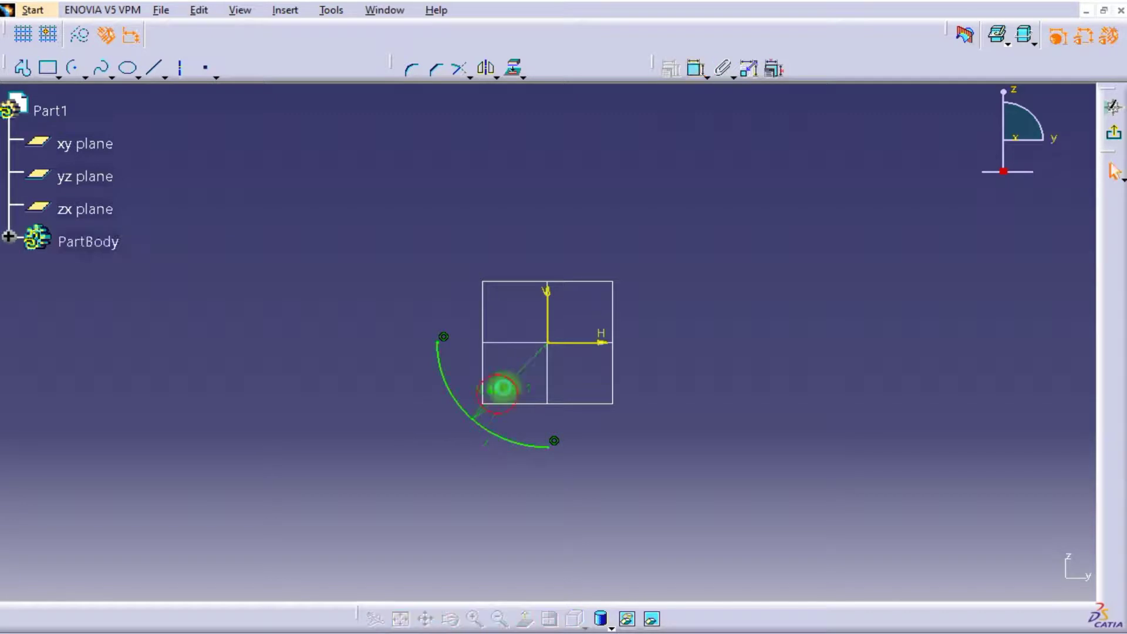
double_click(499, 389)
text(26)
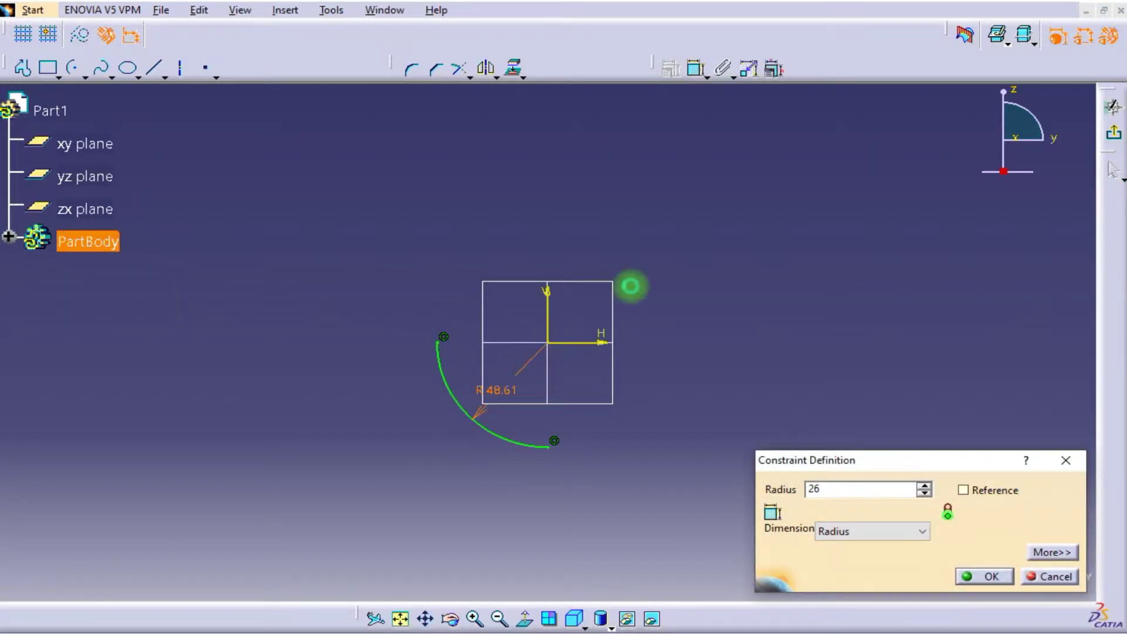
key(Return)
click(630, 280)
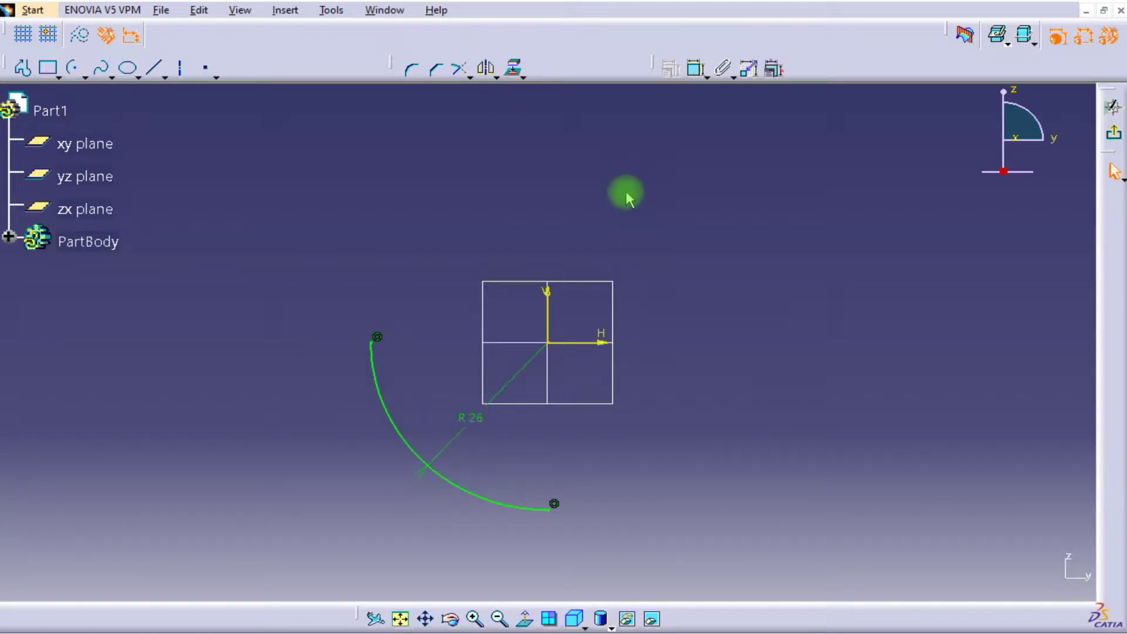
Draw a vertical line up from the arc's top end and a horizontal line right from its bottom end.
click(153, 69)
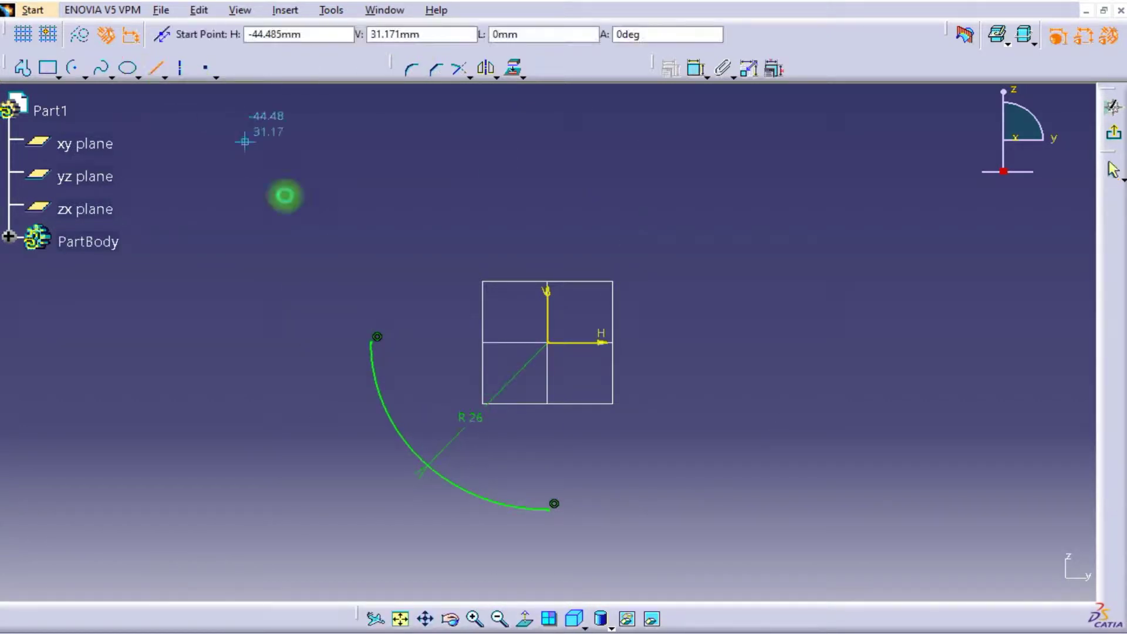
click(374, 342)
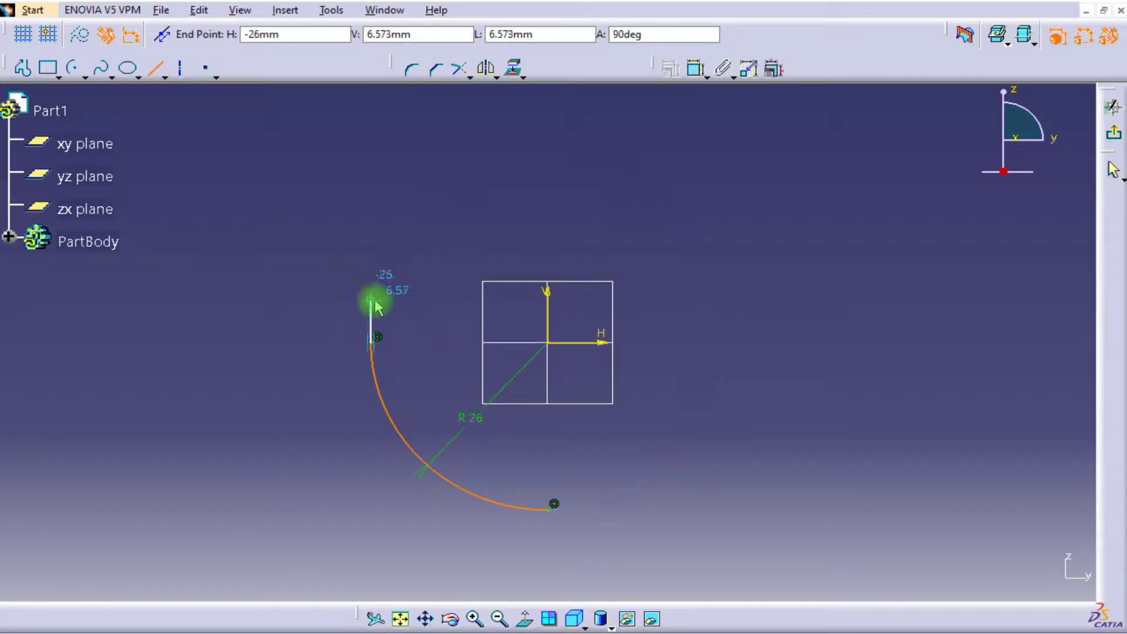
click(372, 300)
click(147, 71)
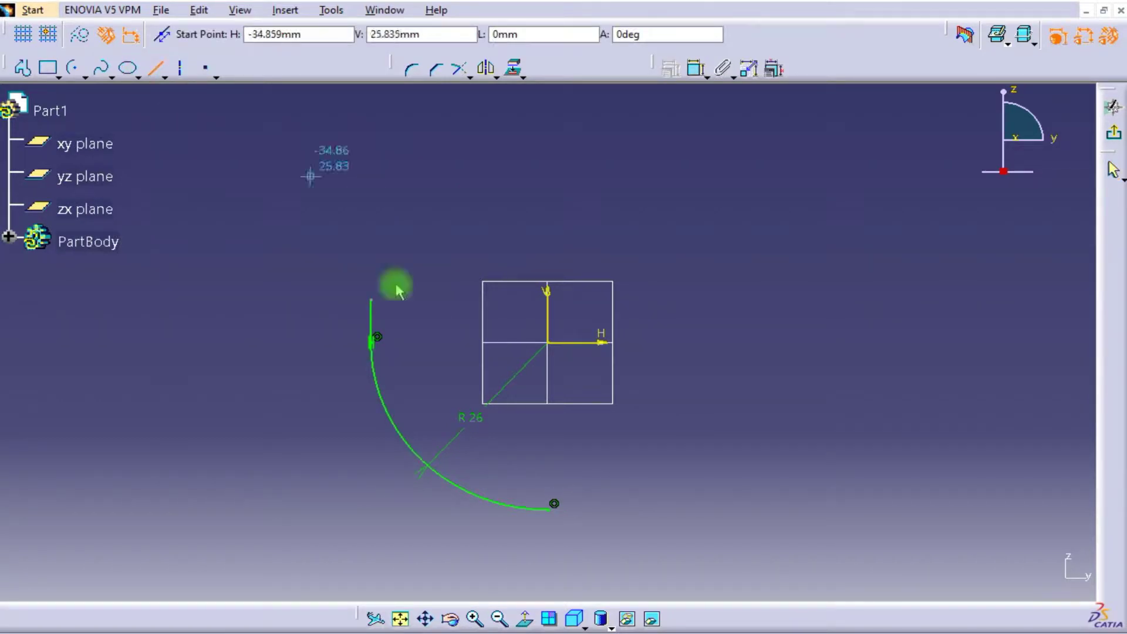
click(554, 509)
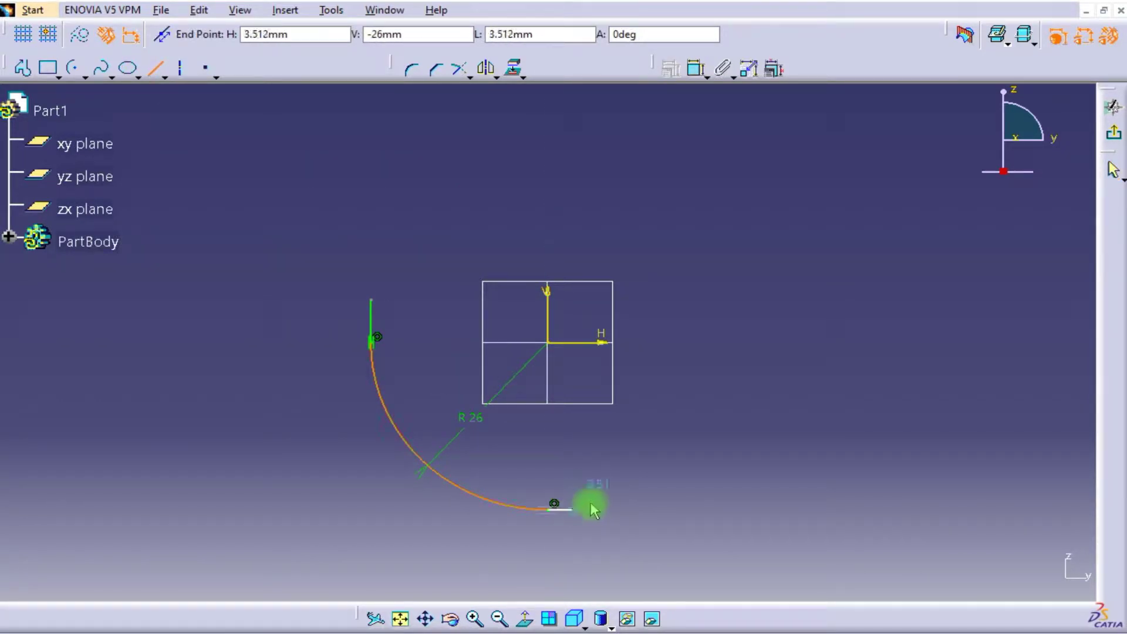
click(610, 509)
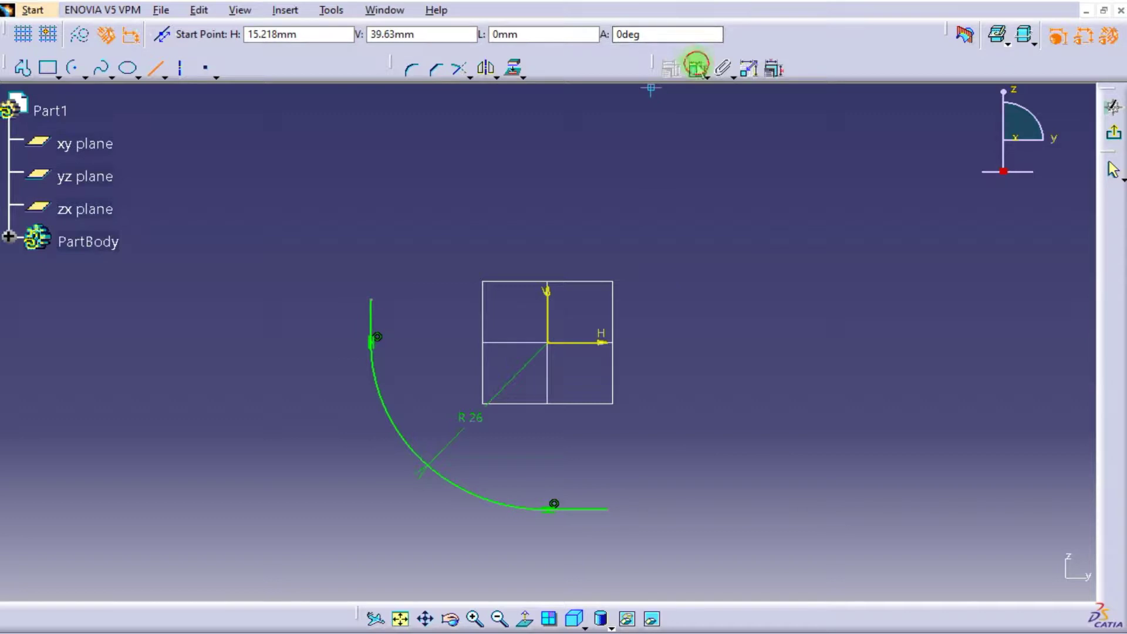
Constrain both new straight lines to a length of 5 mm.
click(697, 67)
click(373, 322)
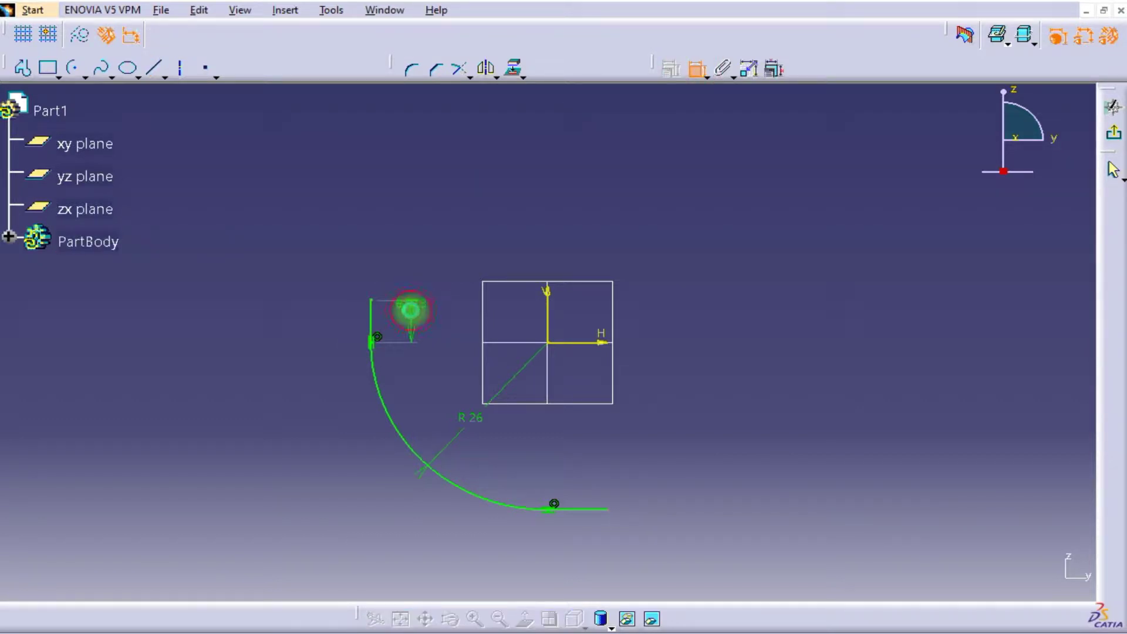
click(411, 310)
double_click(413, 302)
text(5mm)
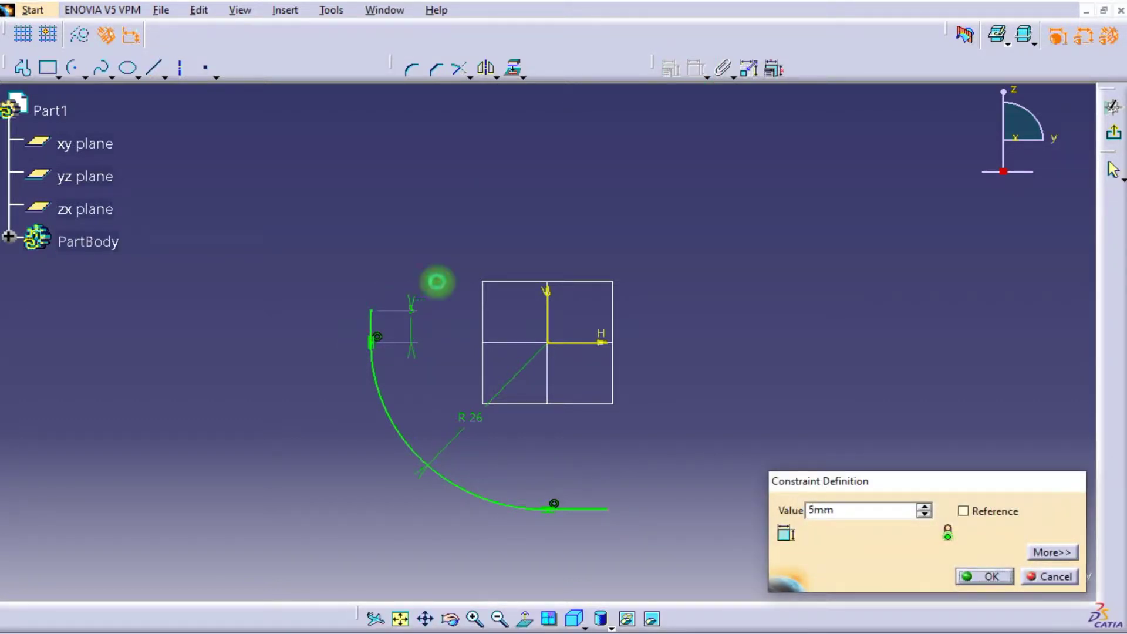
key(Return)
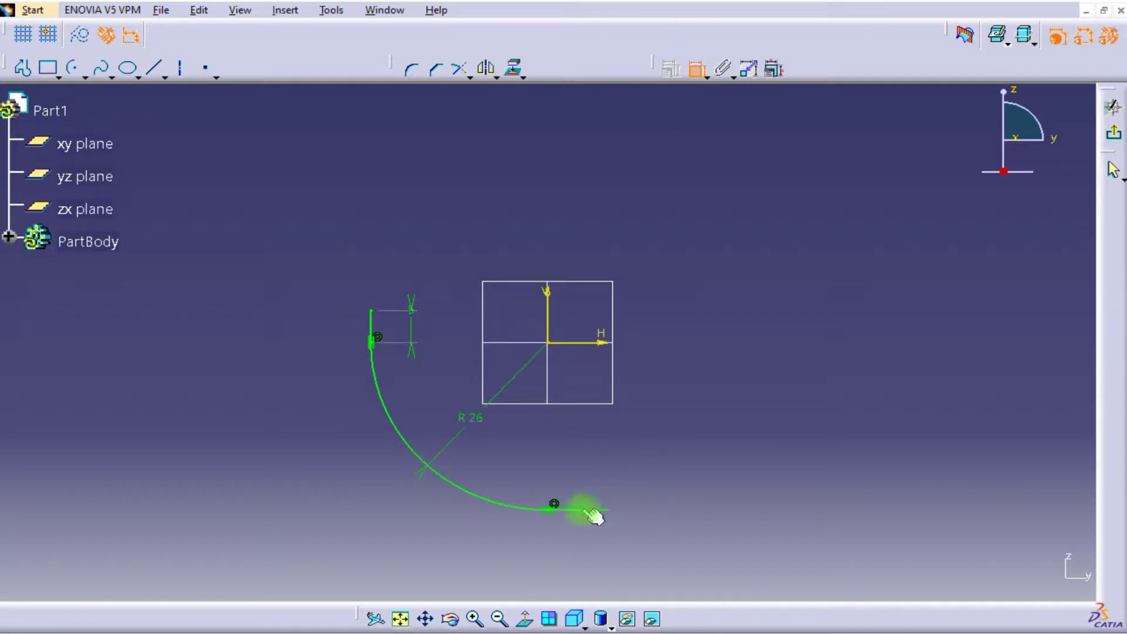
click(589, 509)
double_click(568, 473)
text(5)
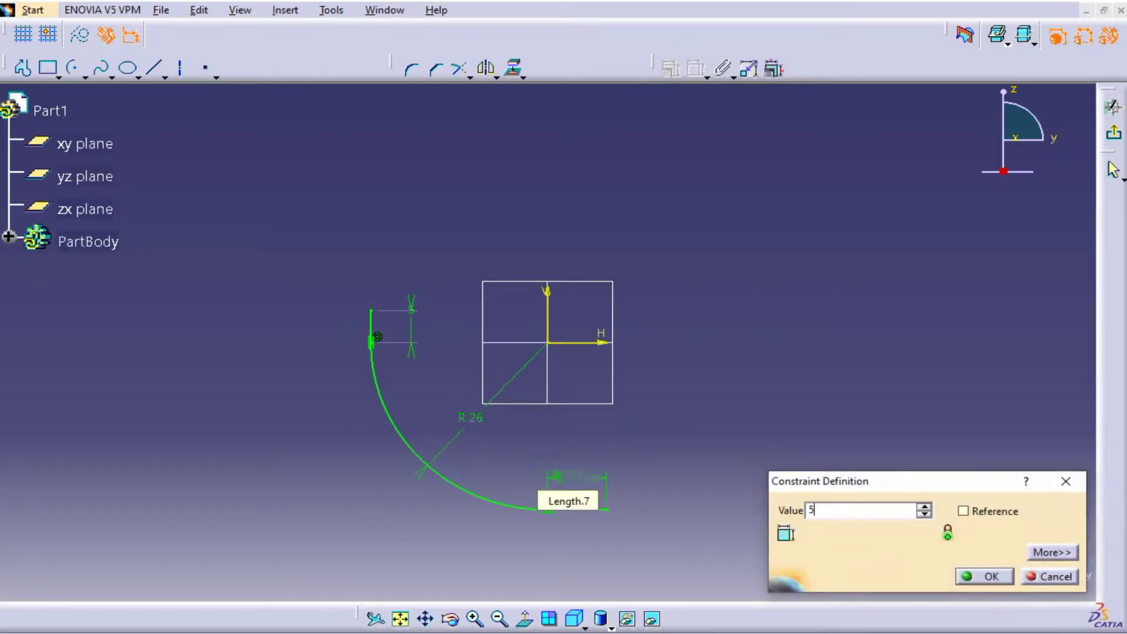
key(Return)
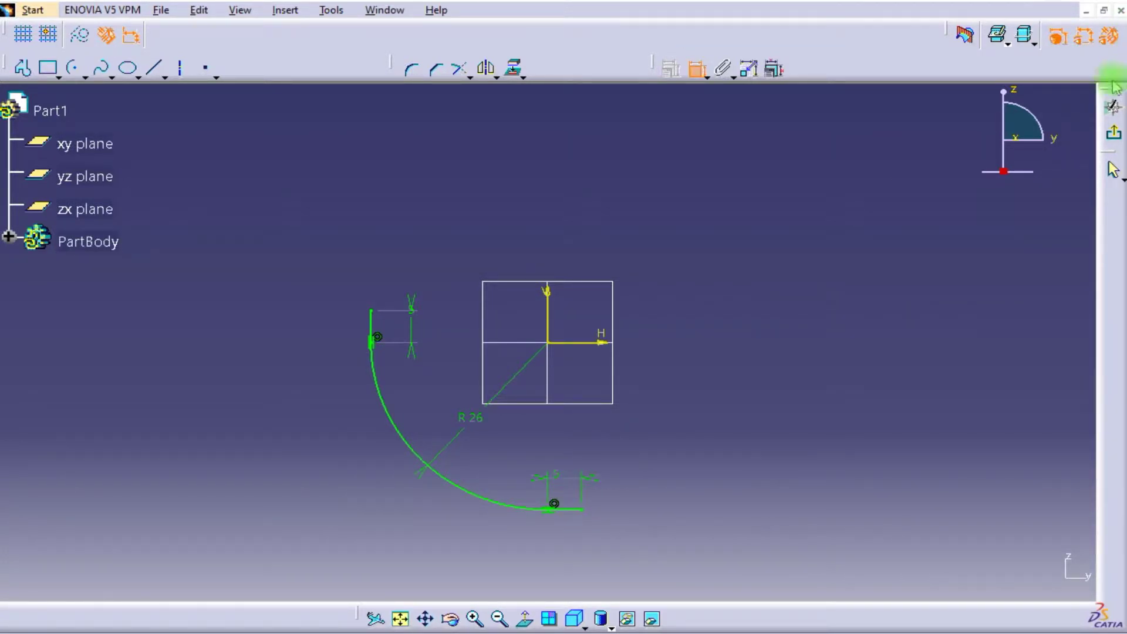
Exit the sketch and add a plane normal to Sketch.1 at its upper end point.
click(1113, 137)
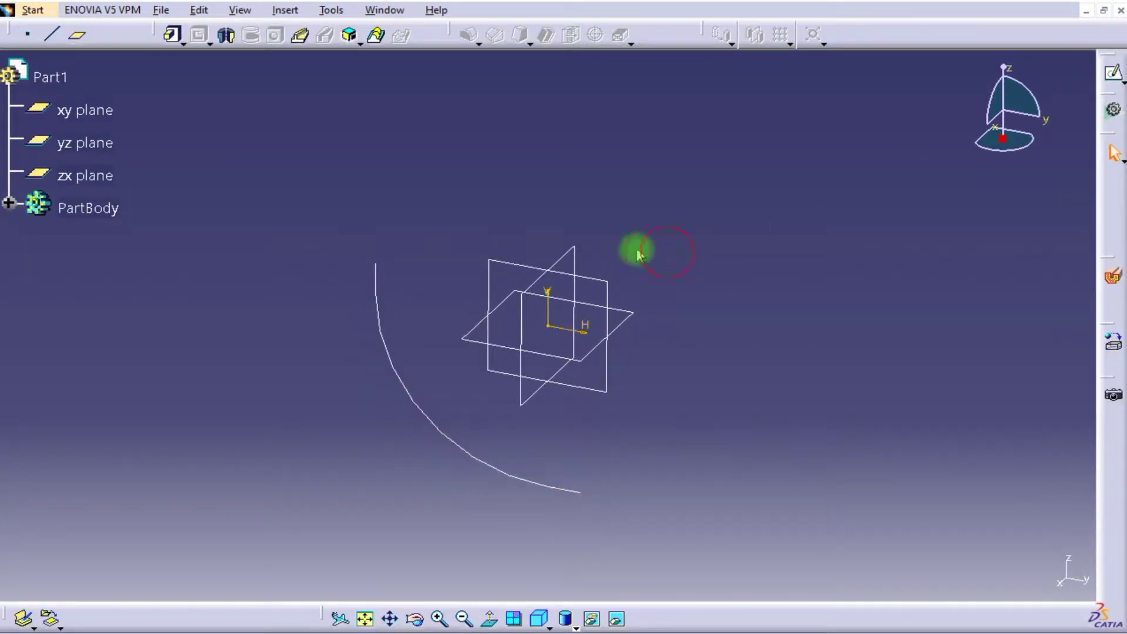
click(77, 35)
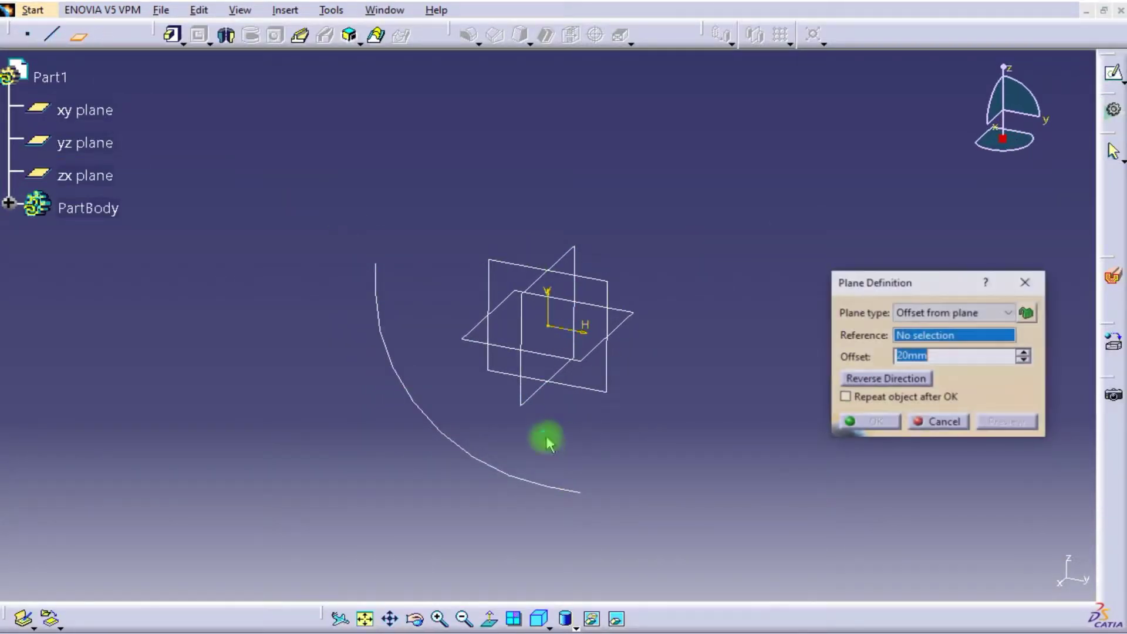
click(402, 382)
click(375, 263)
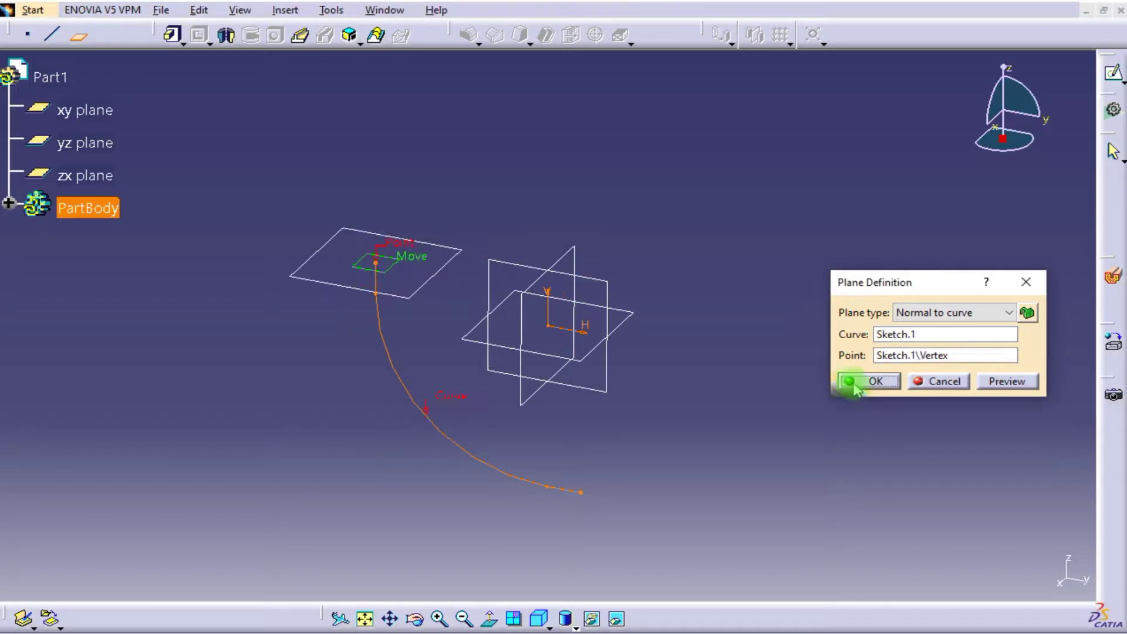
click(858, 381)
click(422, 294)
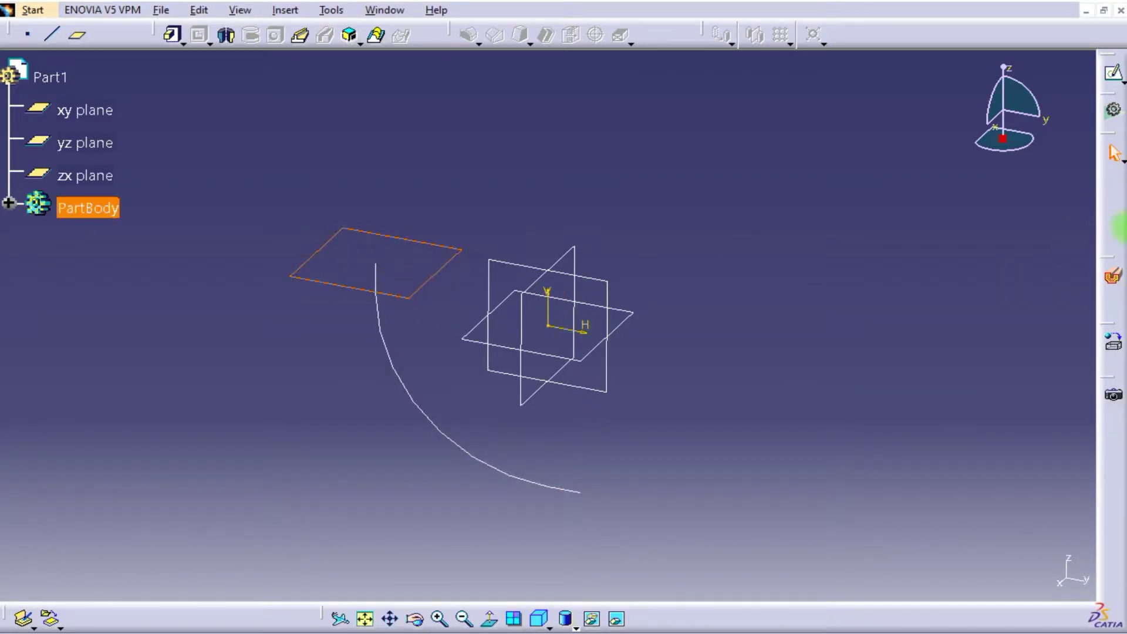
Open a sketch on the normal plane and draw a circle centred on the curve's end point.
click(1114, 77)
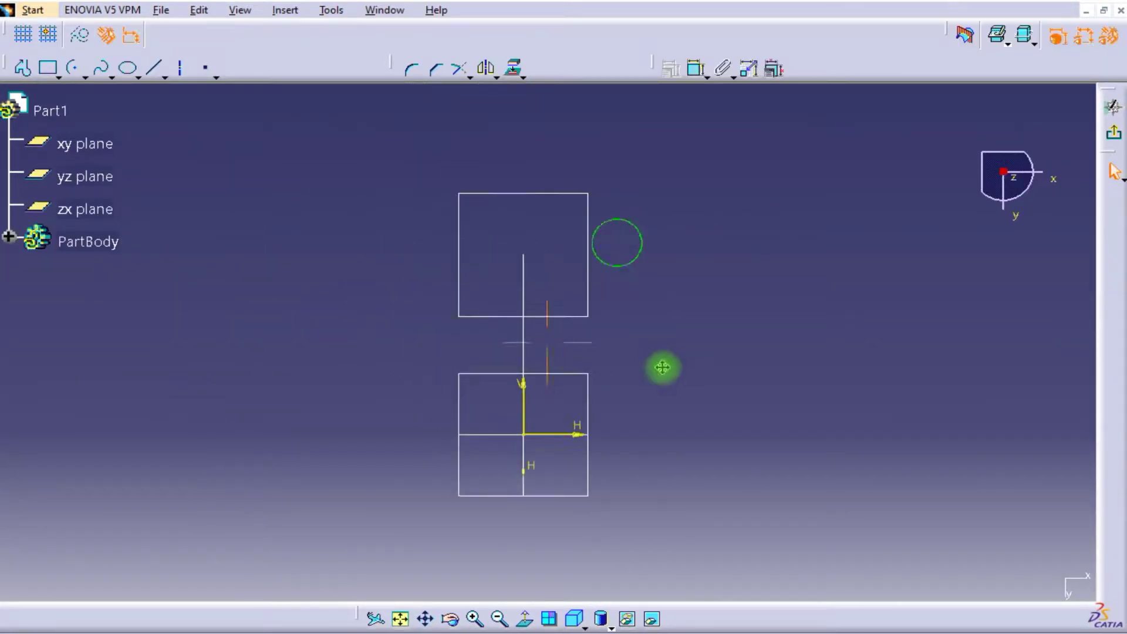
click(534, 253)
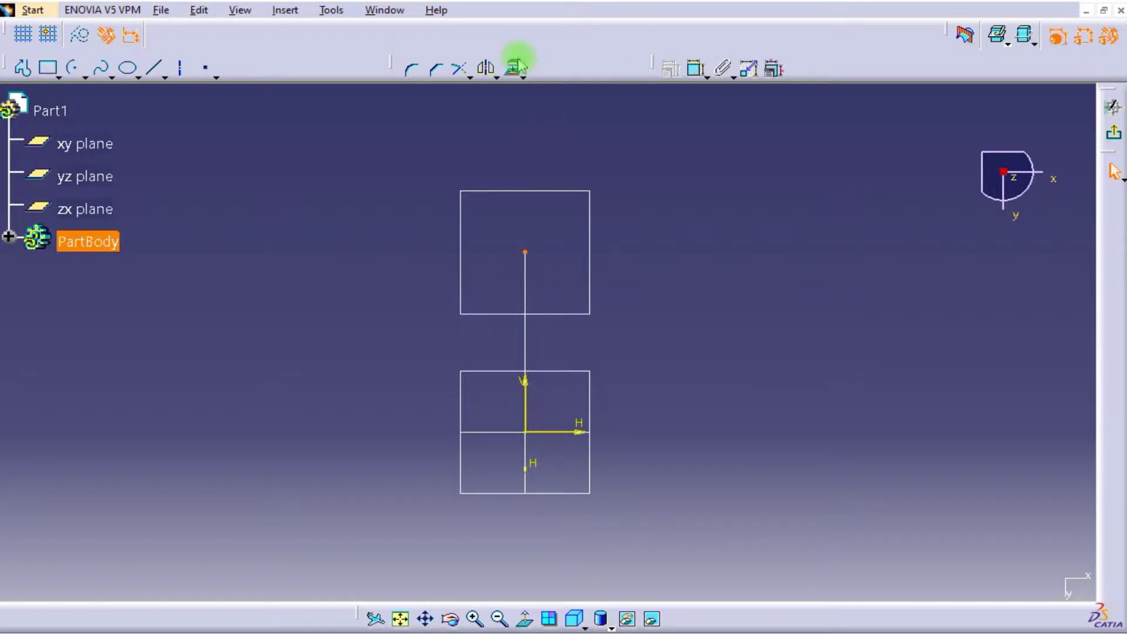
click(167, 102)
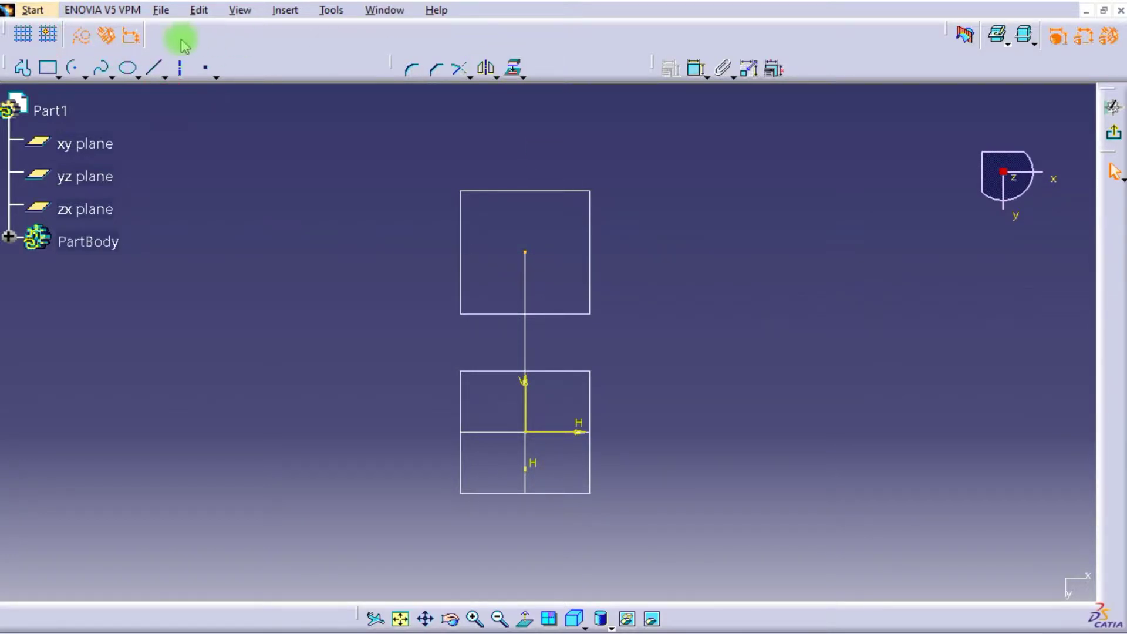
click(85, 75)
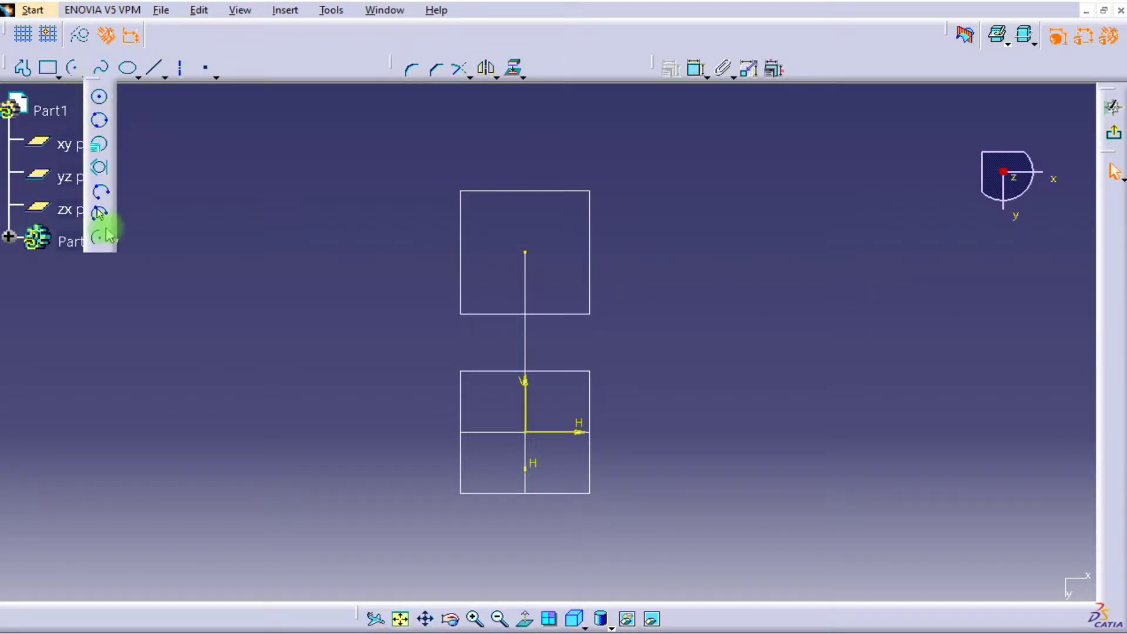
click(101, 99)
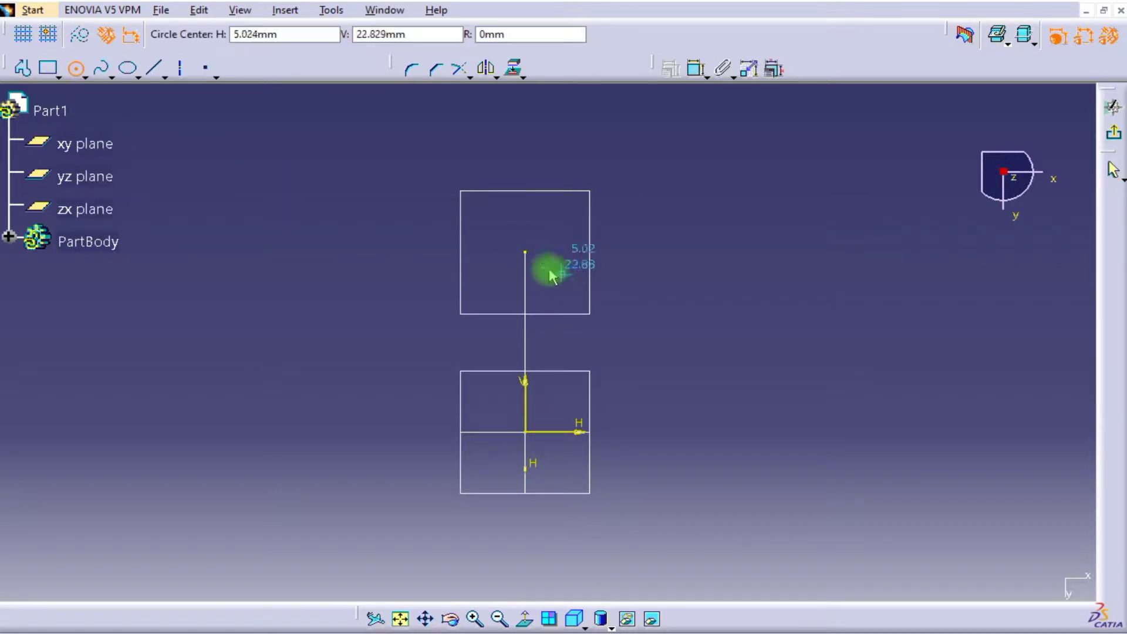
click(525, 252)
click(597, 223)
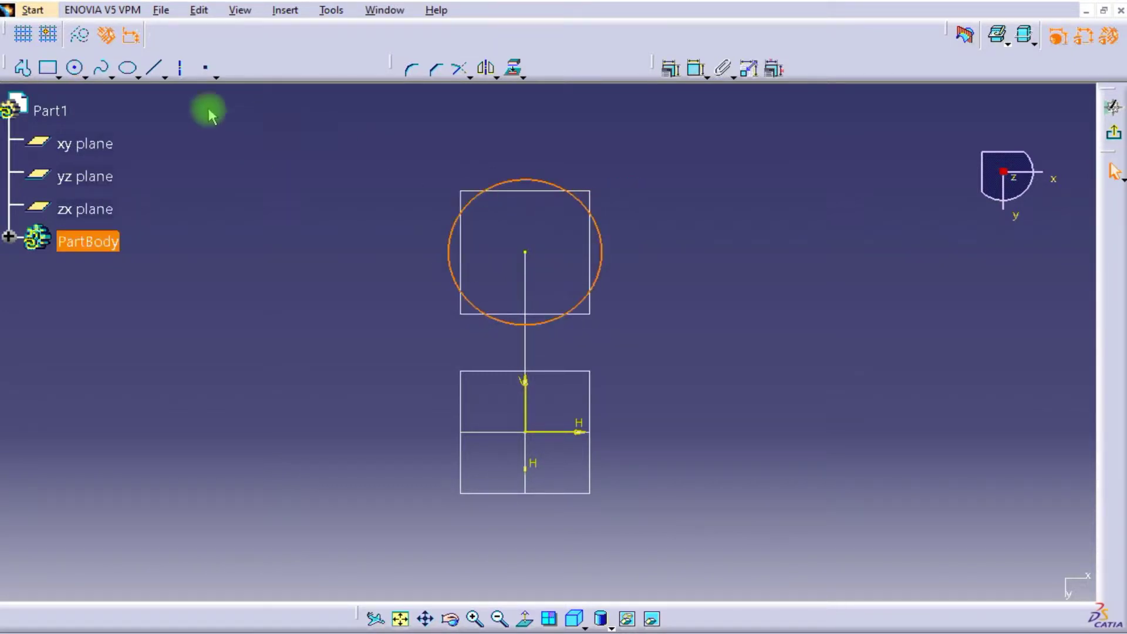
Add a second, smaller circle concentric with the first.
click(77, 70)
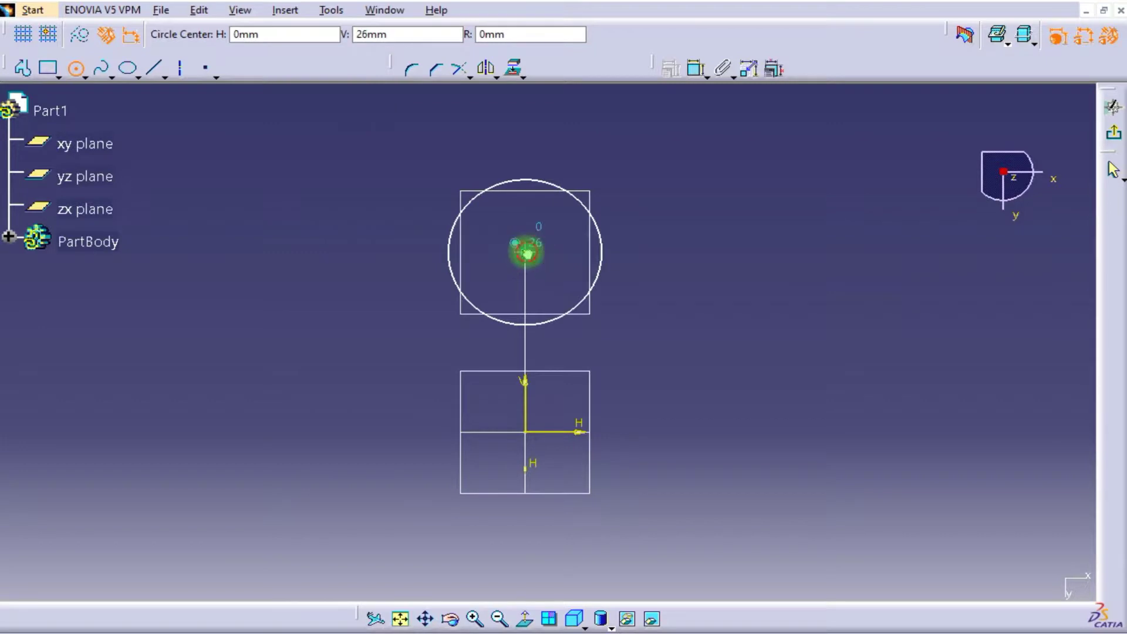
click(525, 252)
click(549, 220)
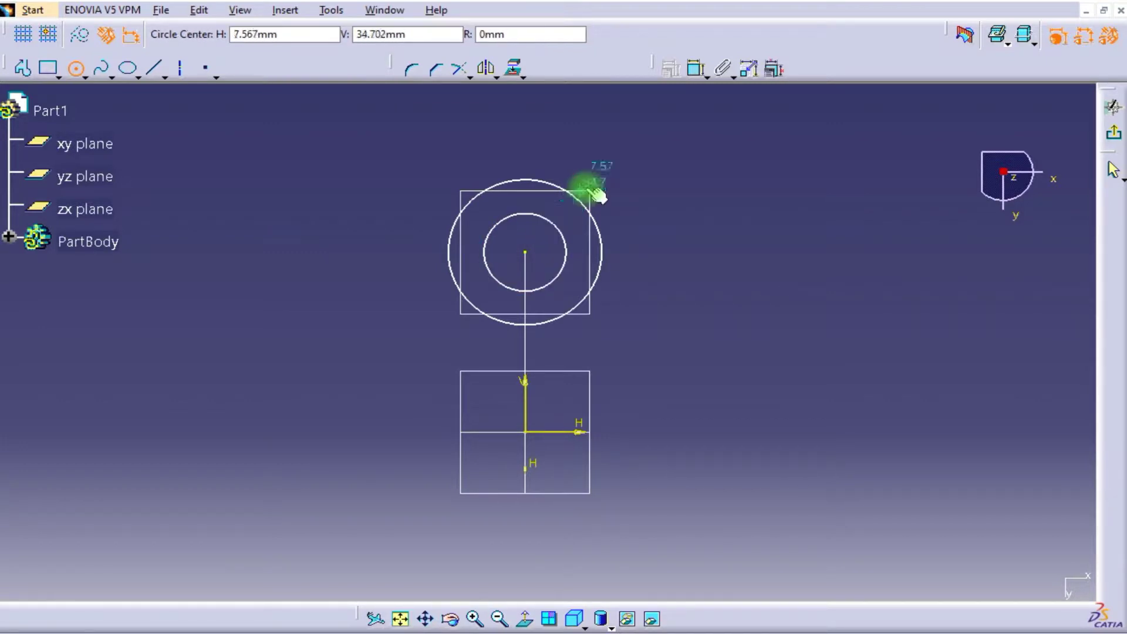
click(699, 70)
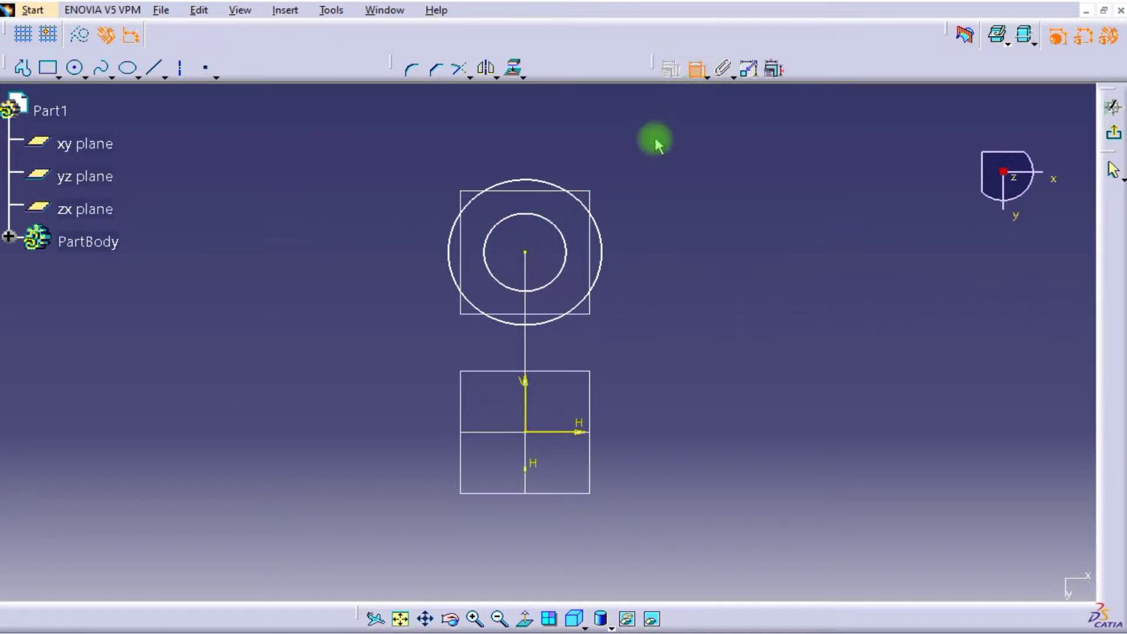
Dimension the first circle at 21 mm diameter and the second at 29 mm.
click(602, 244)
double_click(640, 192)
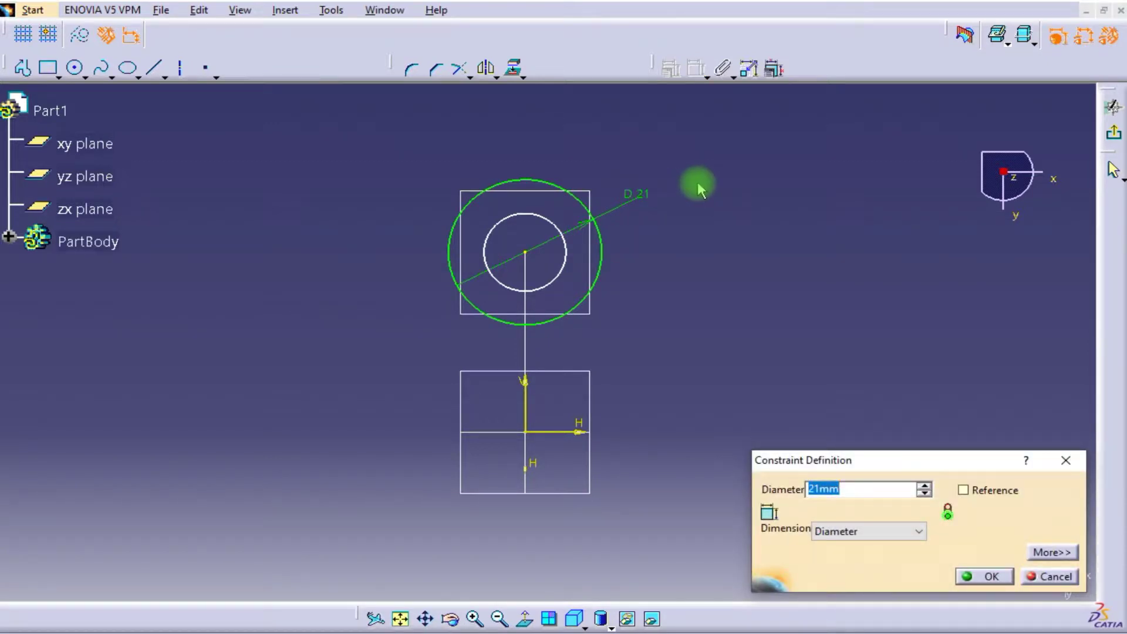
text(21)
key(Return)
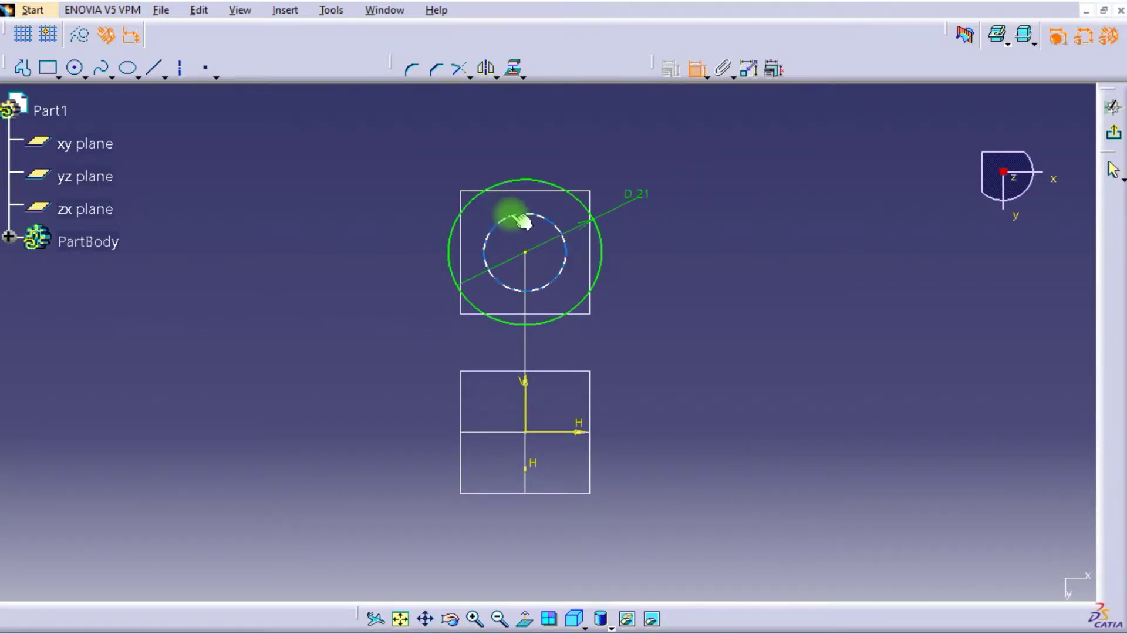
click(517, 210)
click(582, 163)
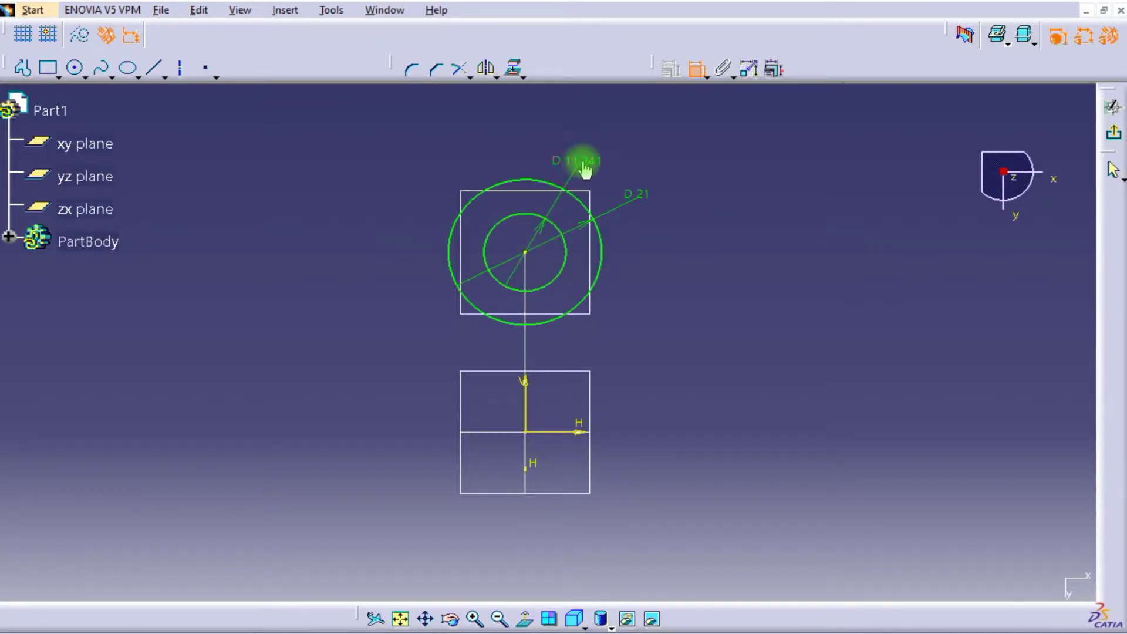
double_click(582, 162)
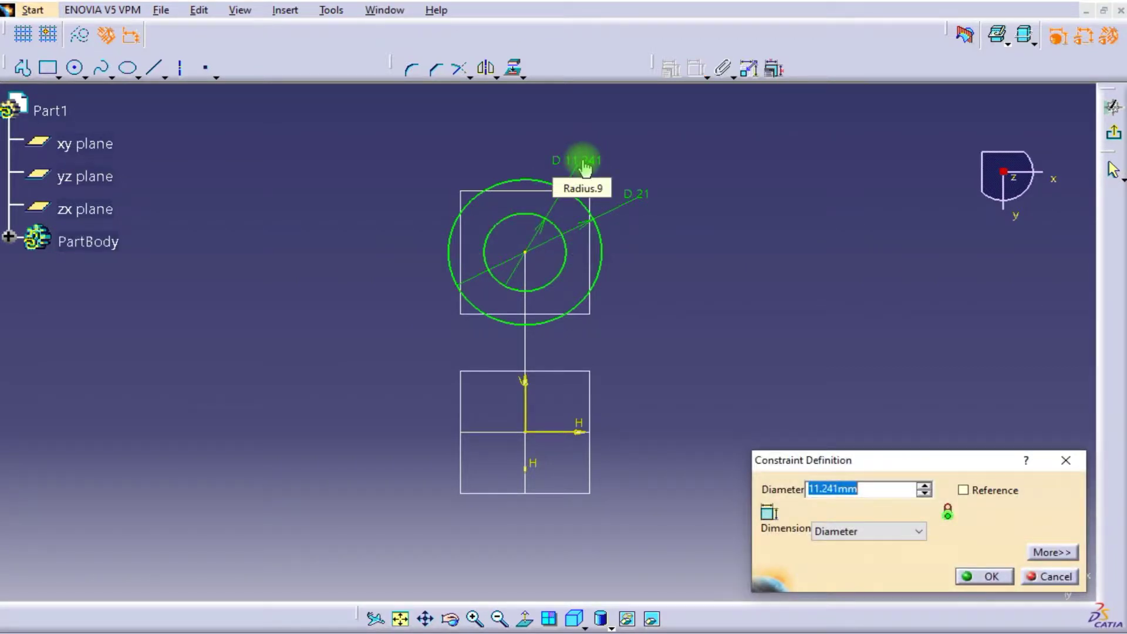
key(Return)
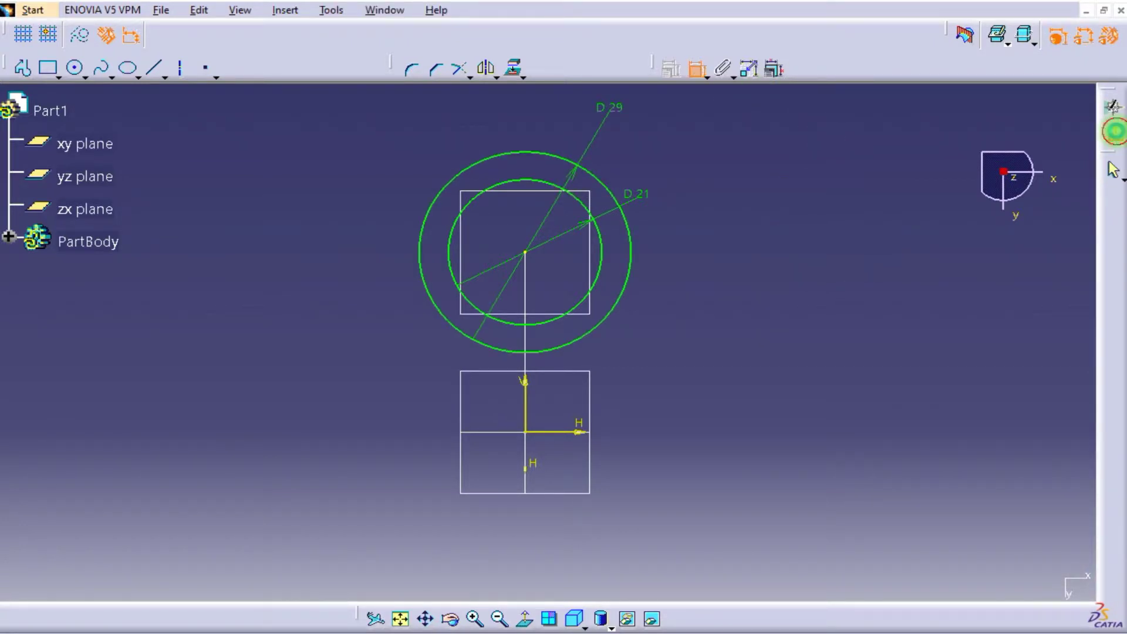
Exit the sketcher and create a Rib sweeping Sketch.2 along Sketch.1 as centre curve.
click(1113, 130)
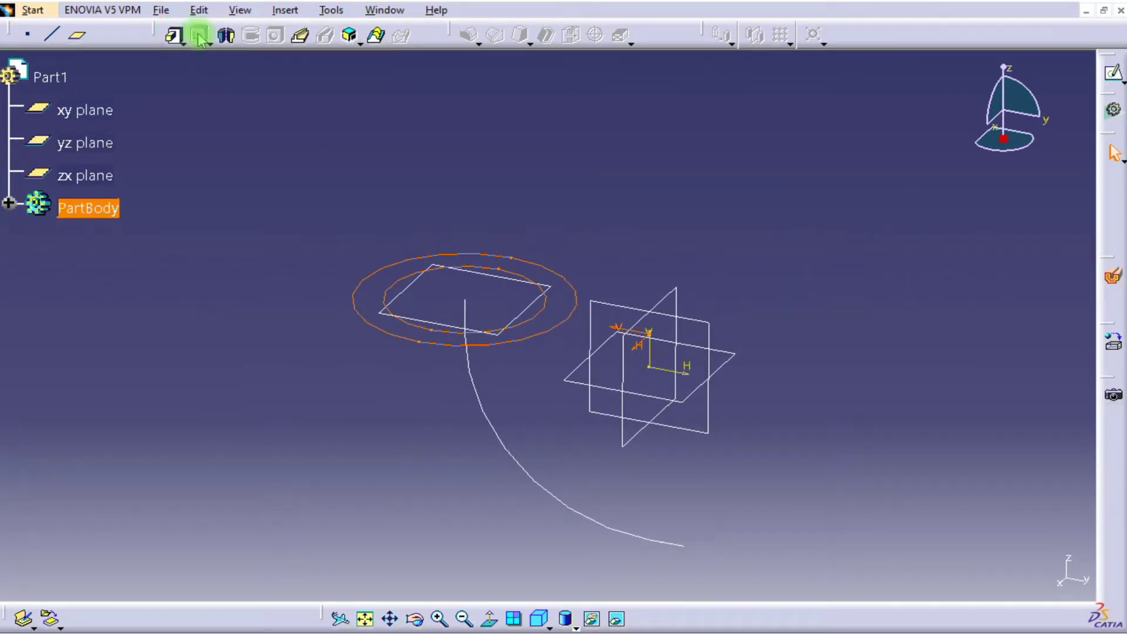
click(302, 40)
click(493, 427)
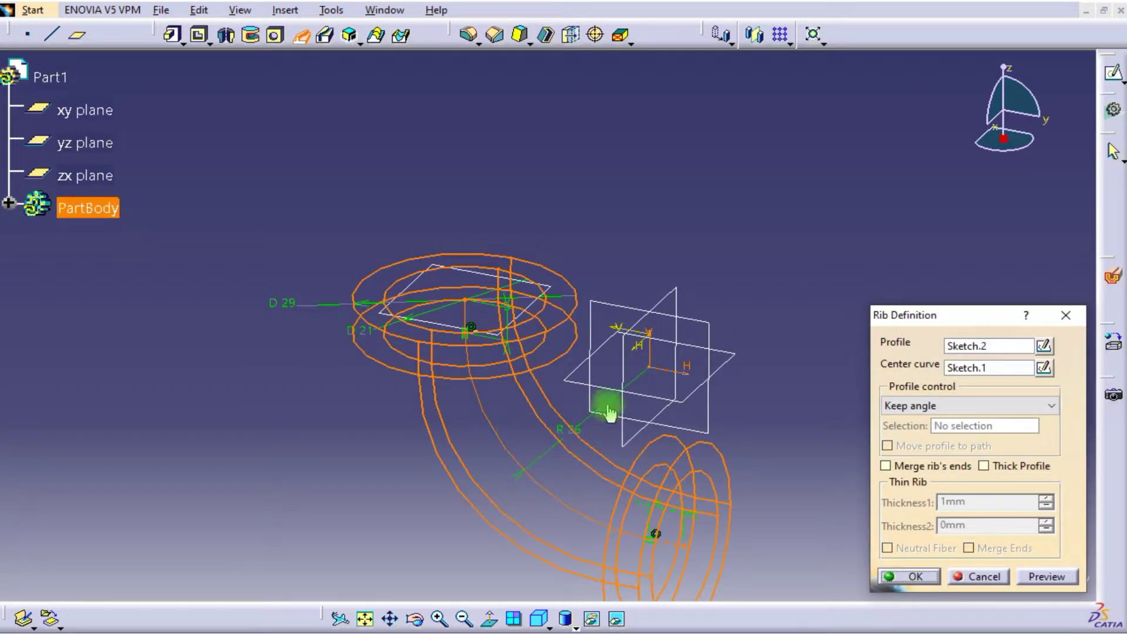
mouse_move(610, 413)
middle_down()
mouse_move(478, 297)
mouse_move(615, 386)
middle_up()
click(946, 581)
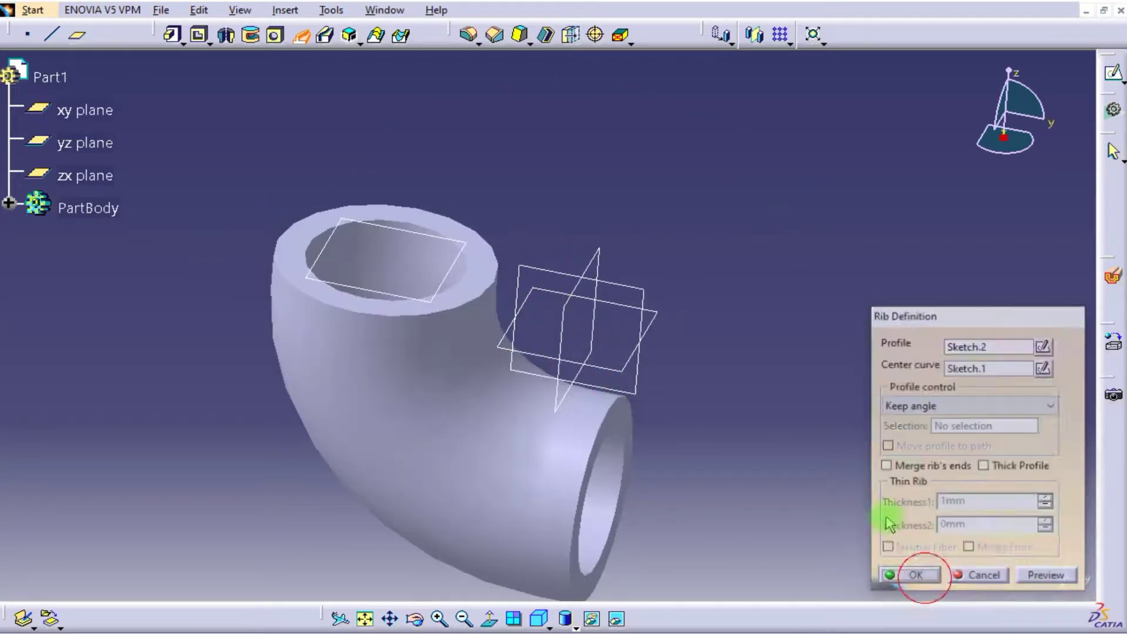
mouse_move(704, 377)
middle_down()
mouse_move(573, 315)
mouse_move(634, 290)
mouse_move(692, 302)
middle_up()
Hide Plane.1, start a sketch on the tube's end face, and project its inner hole edge.
right_click(435, 300)
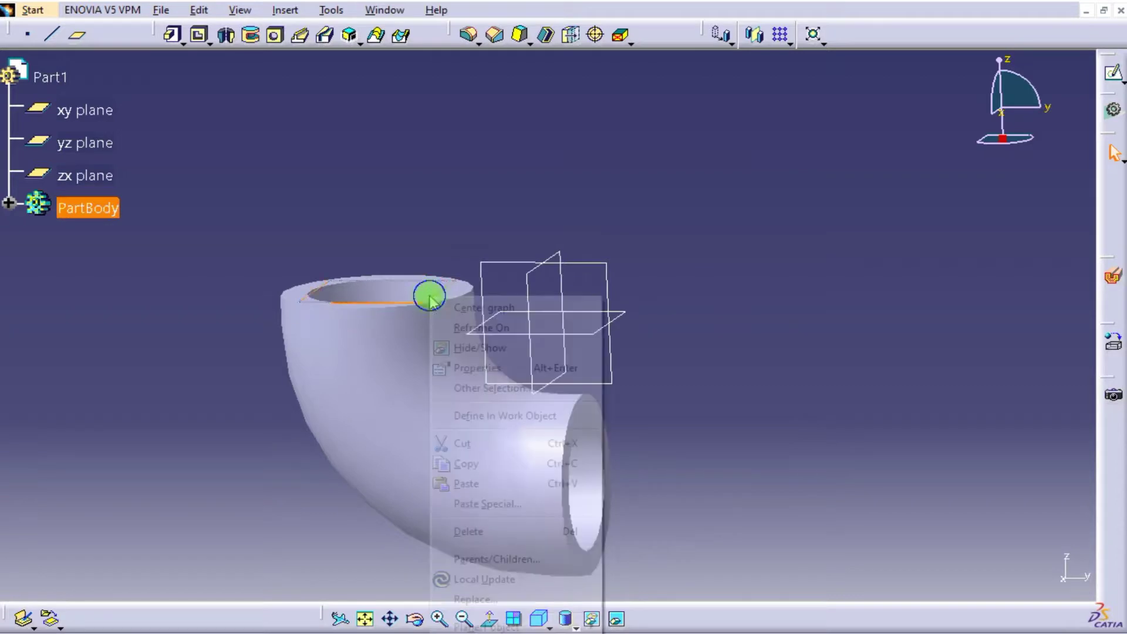
click(449, 347)
click(452, 287)
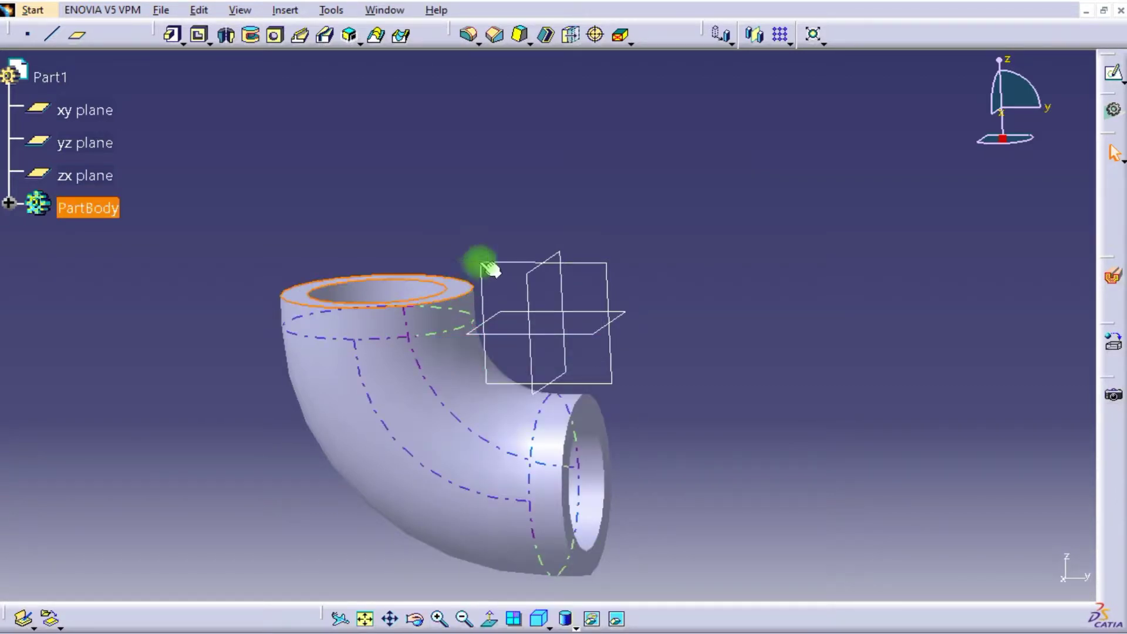
click(1106, 83)
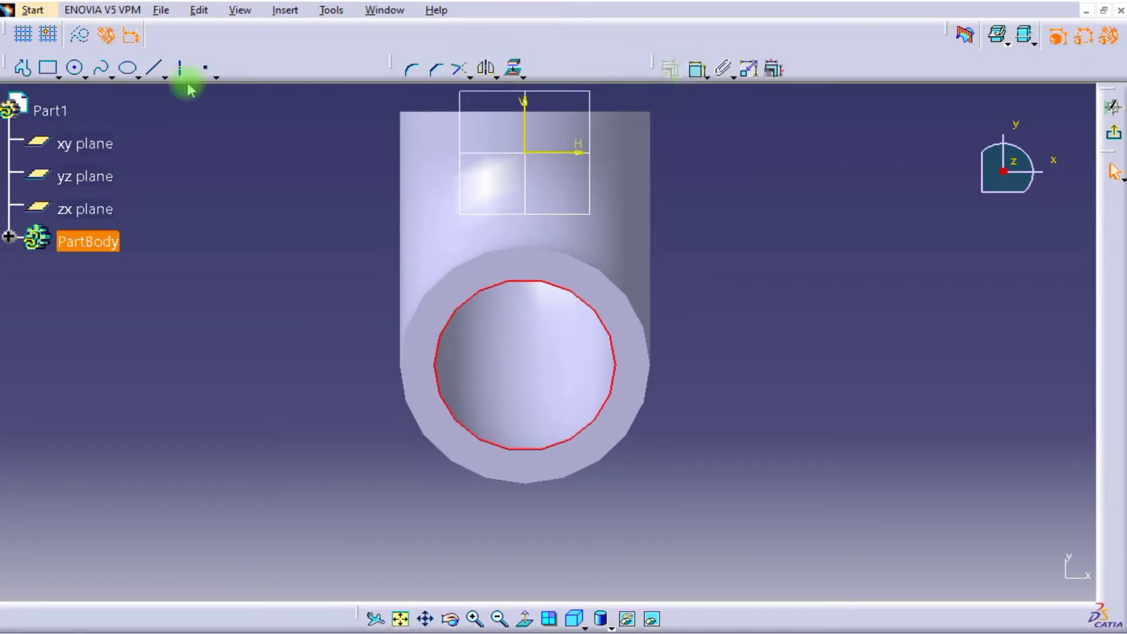
click(510, 64)
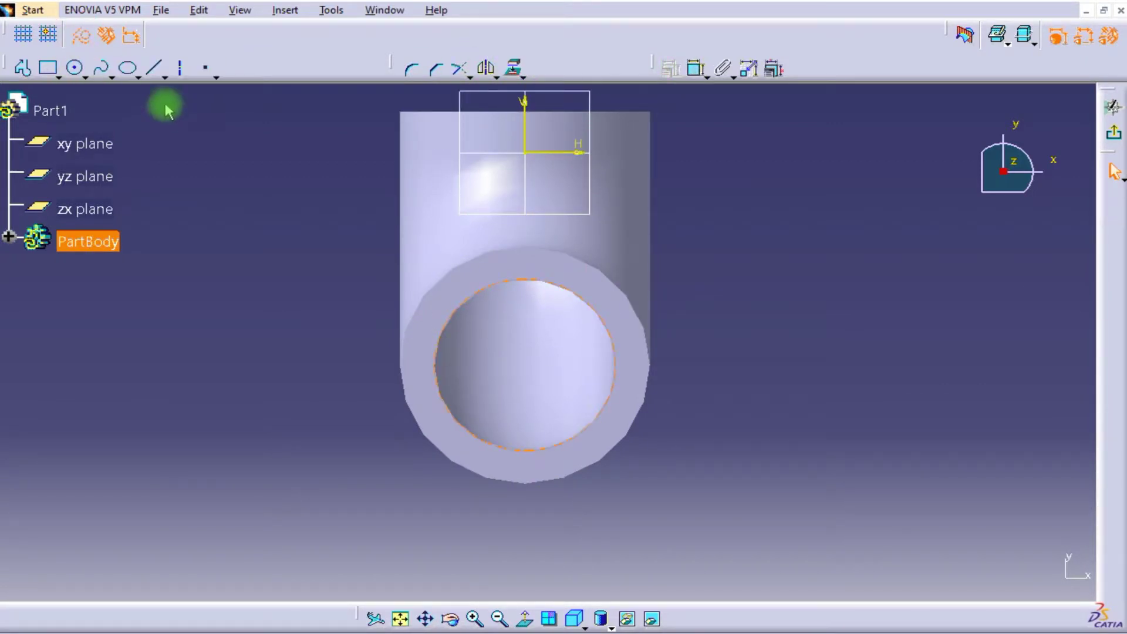
Draw a centred rectangle around the tube end and make the projected hole circle construction geometry.
click(59, 76)
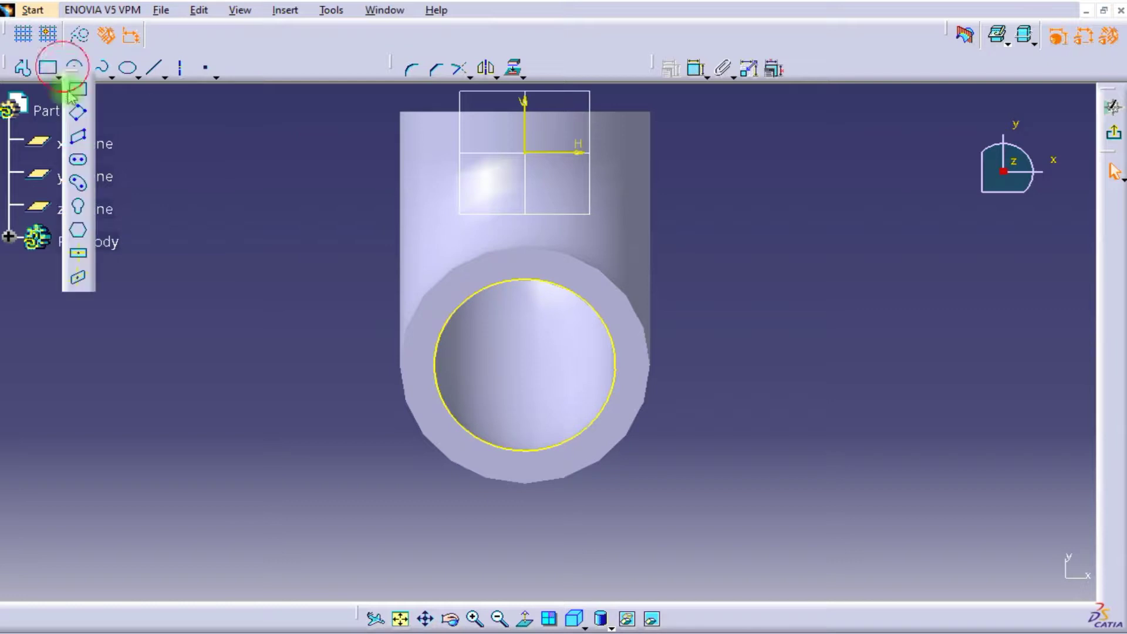
click(78, 252)
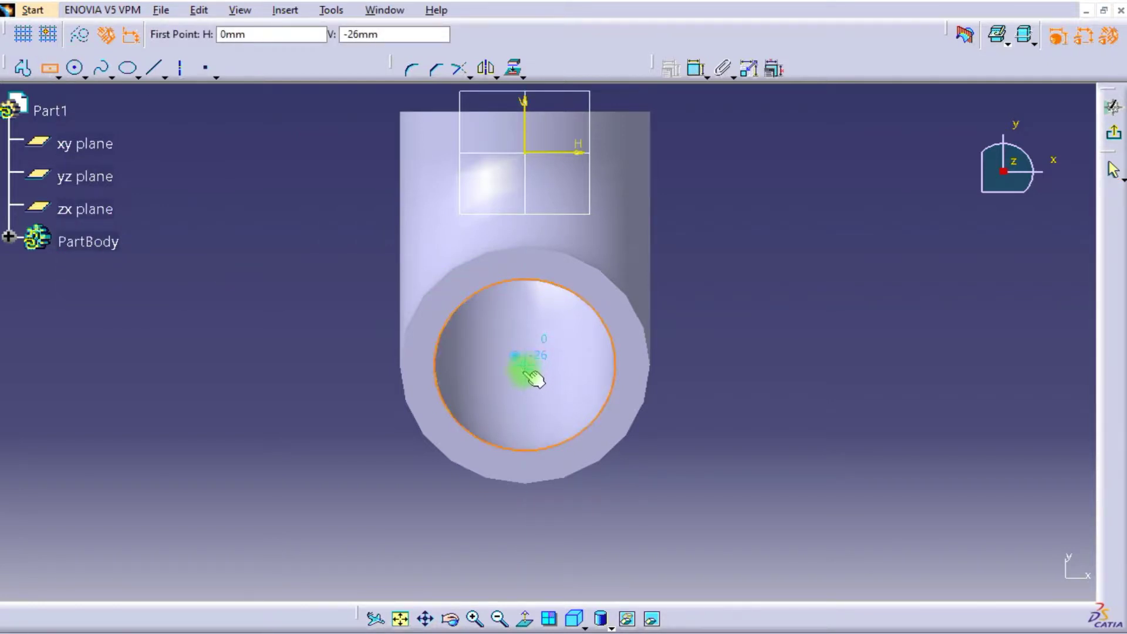
click(526, 364)
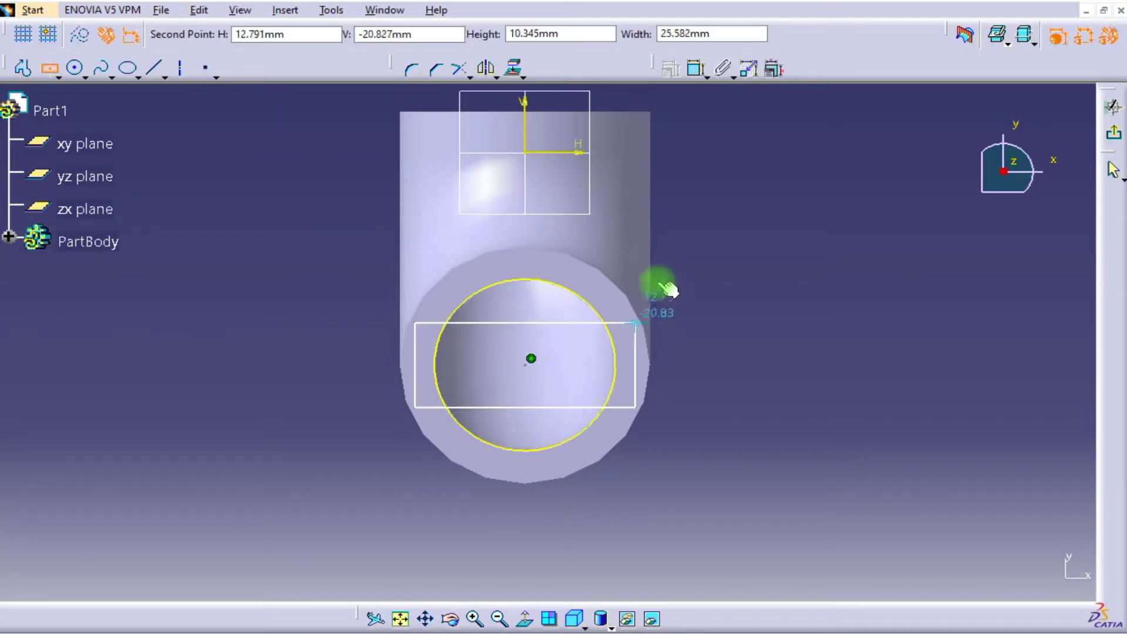
click(665, 245)
middle_drag(686, 361, 696, 385)
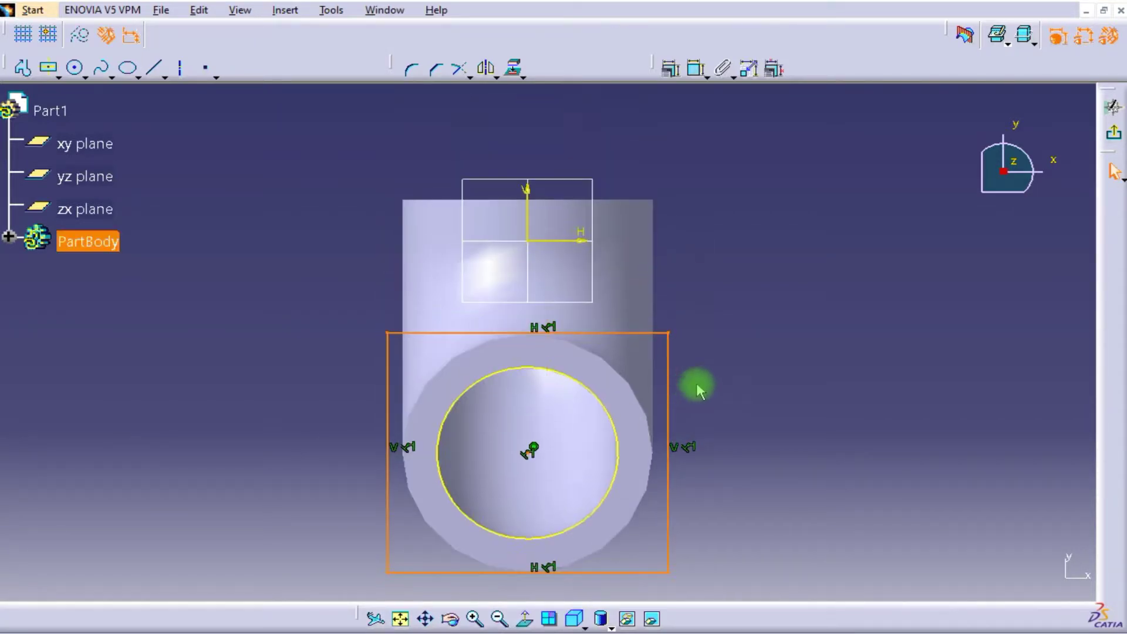
click(610, 404)
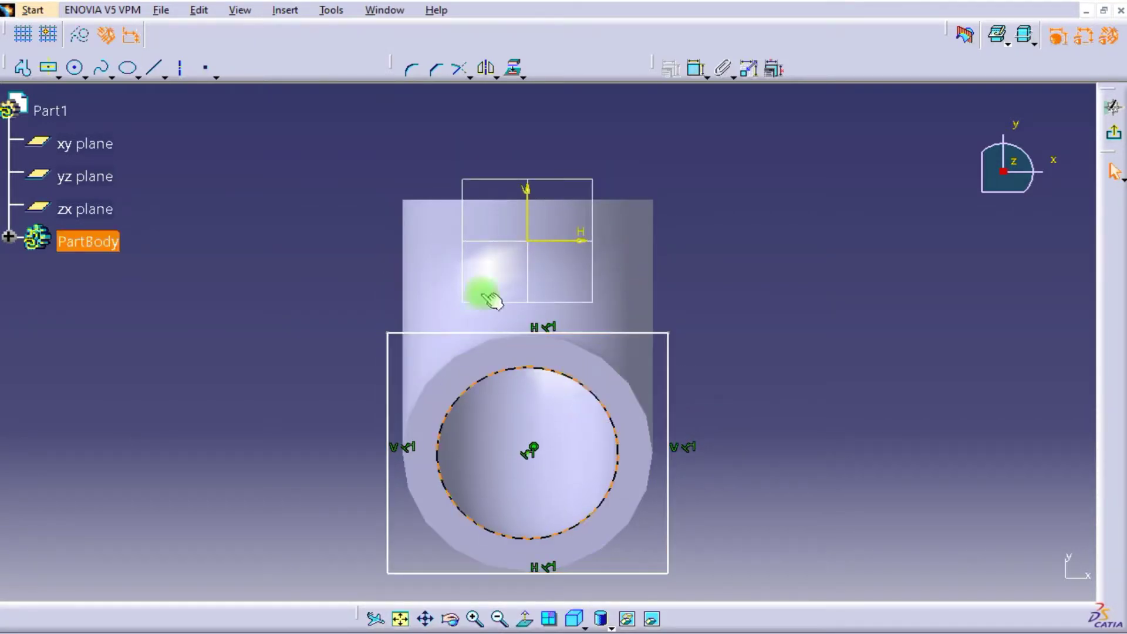
click(84, 42)
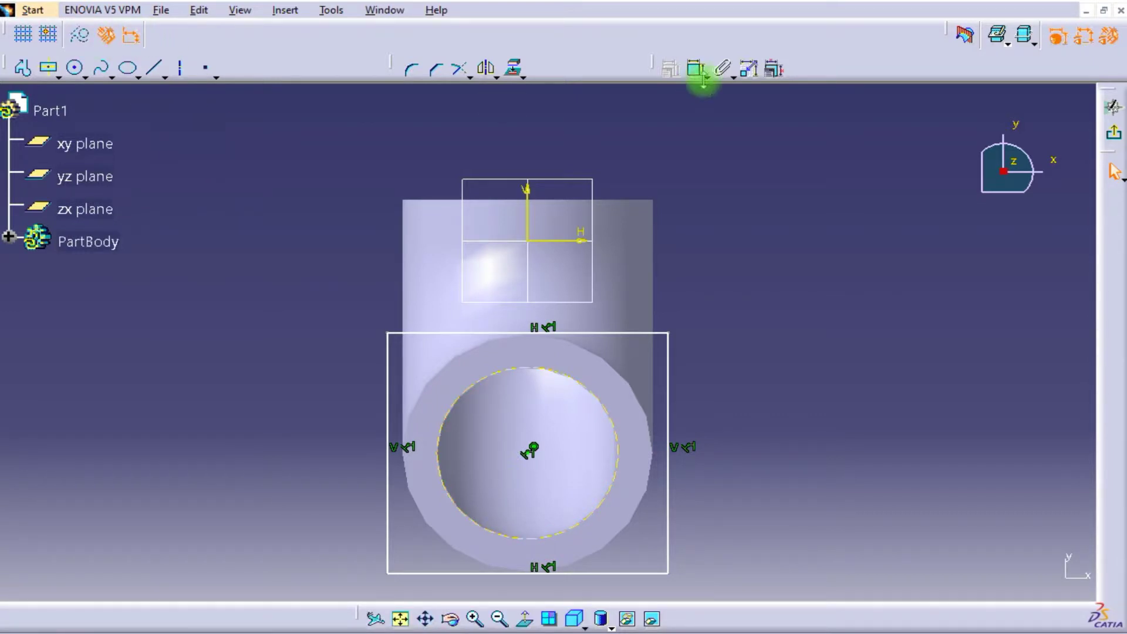
Start a width dimension on the rectangle's bottom edge, discarding unwanted distance dimensions.
click(653, 332)
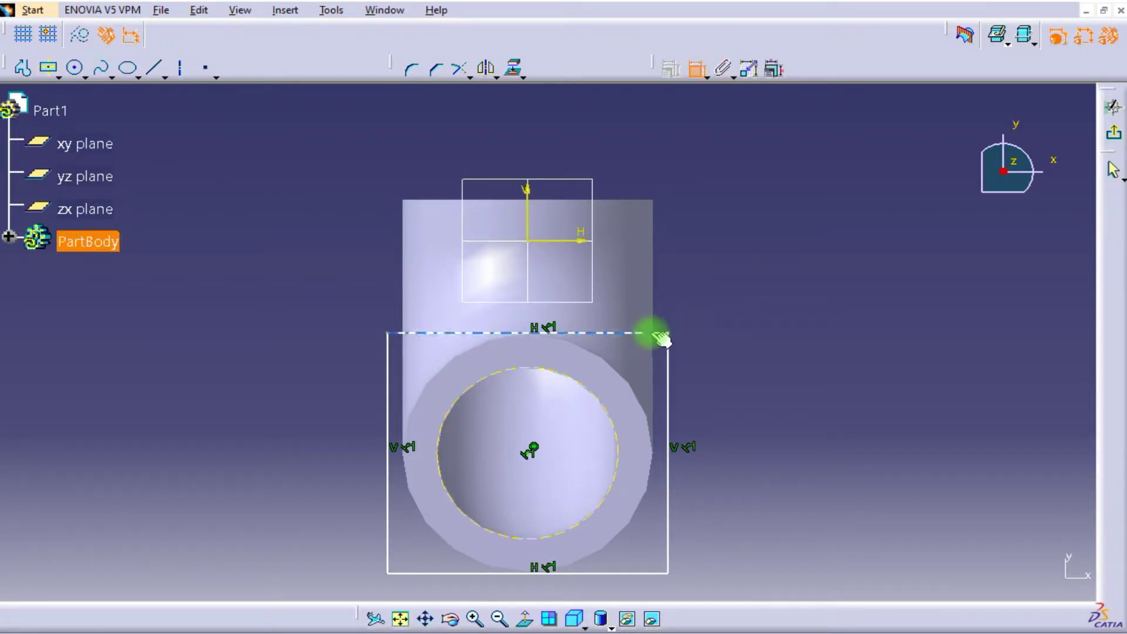
click(659, 298)
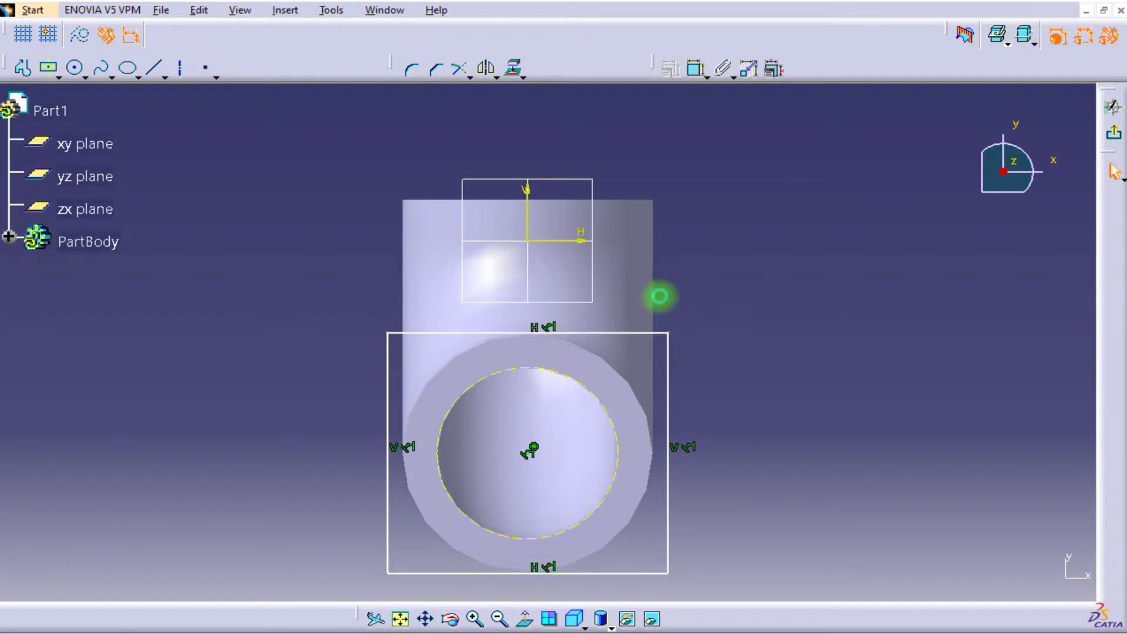
click(616, 332)
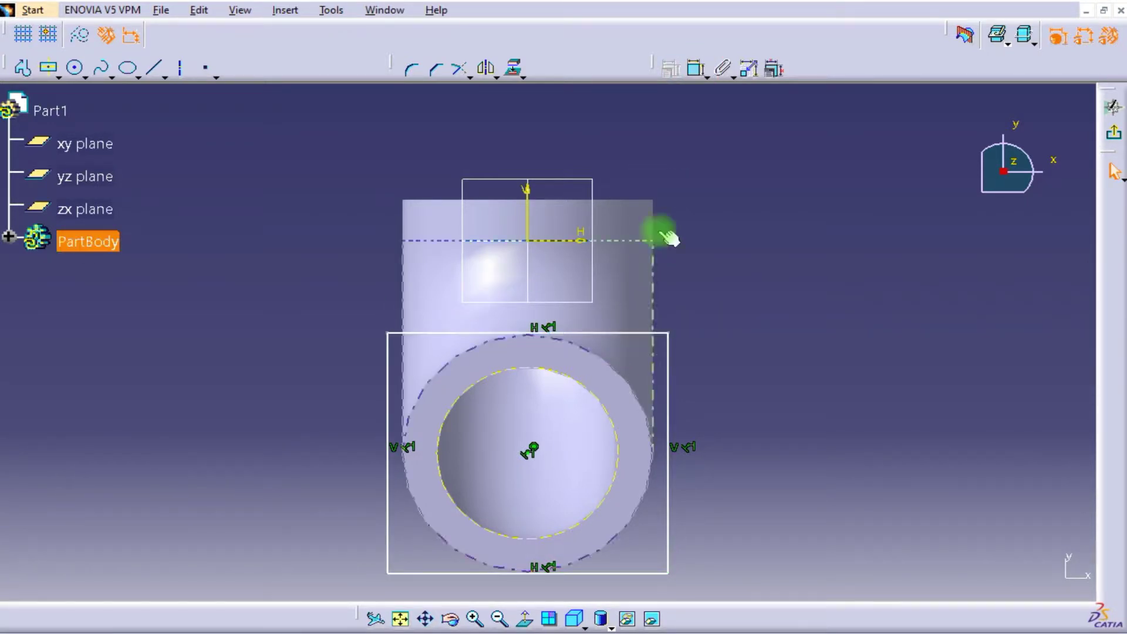
click(696, 68)
click(641, 572)
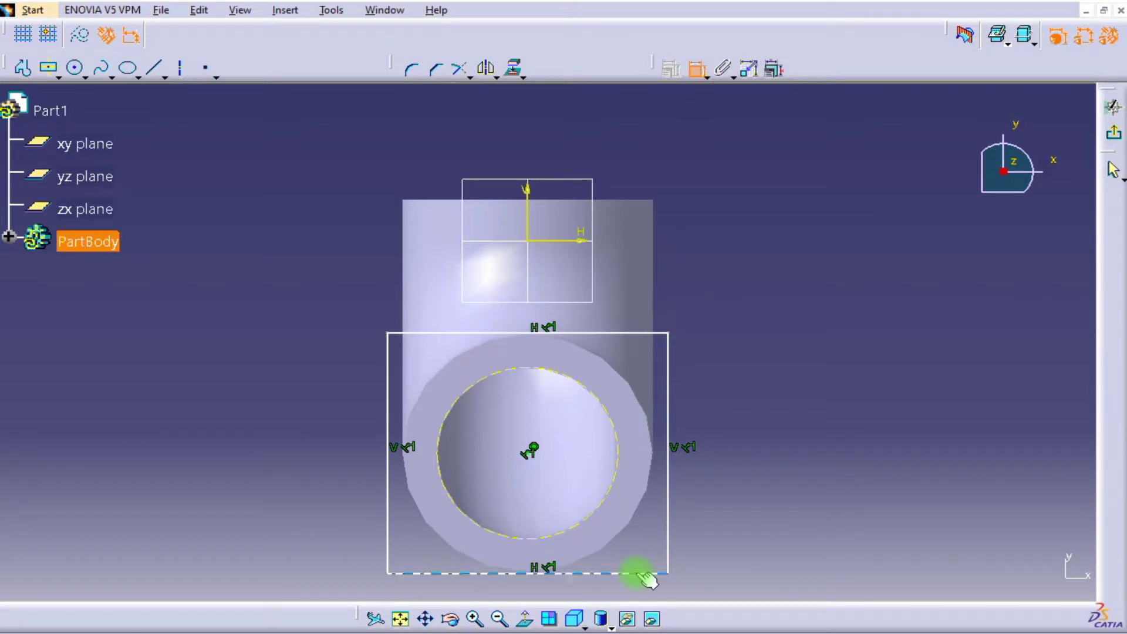
middle_drag(686, 324, 735, 64)
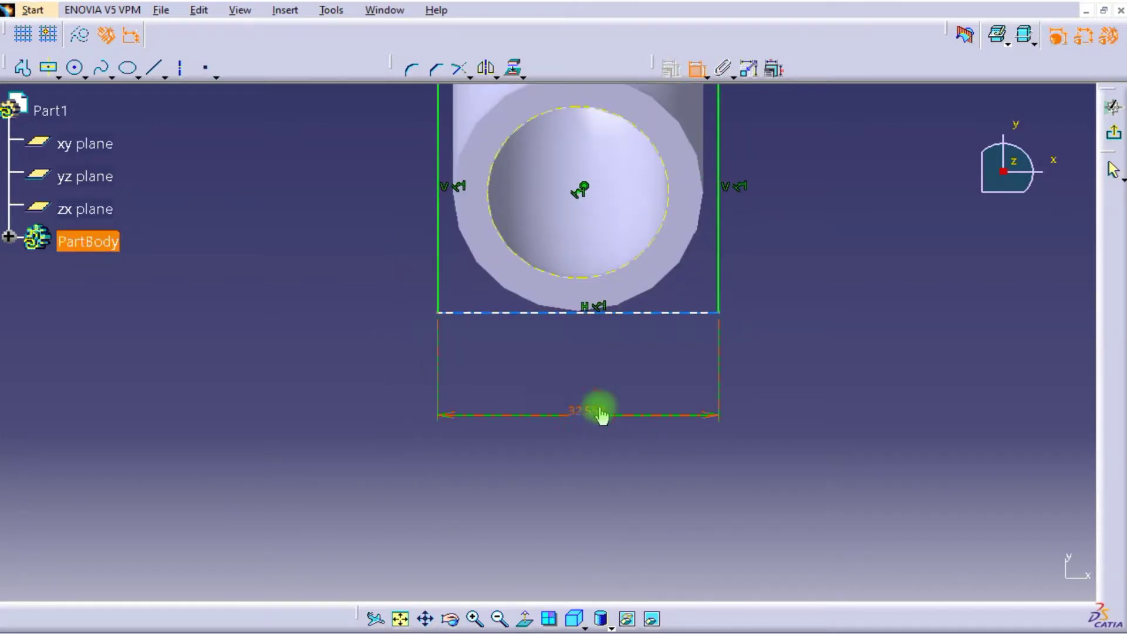
Set the rectangle's width dimension to 36 mm.
double_click(596, 409)
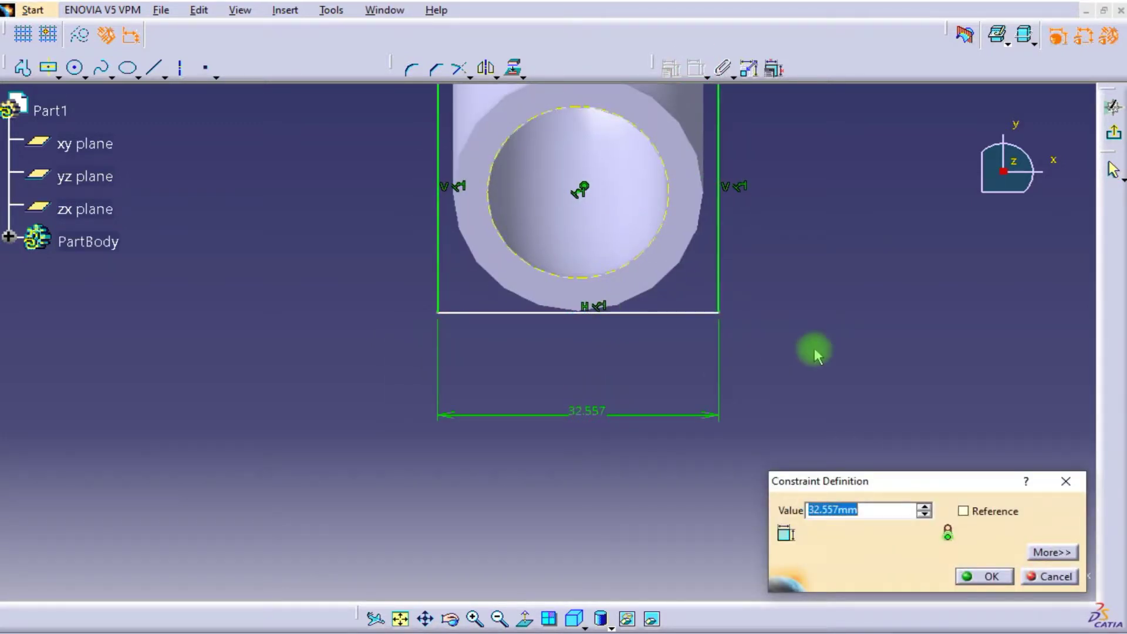
key(Return)
click(817, 353)
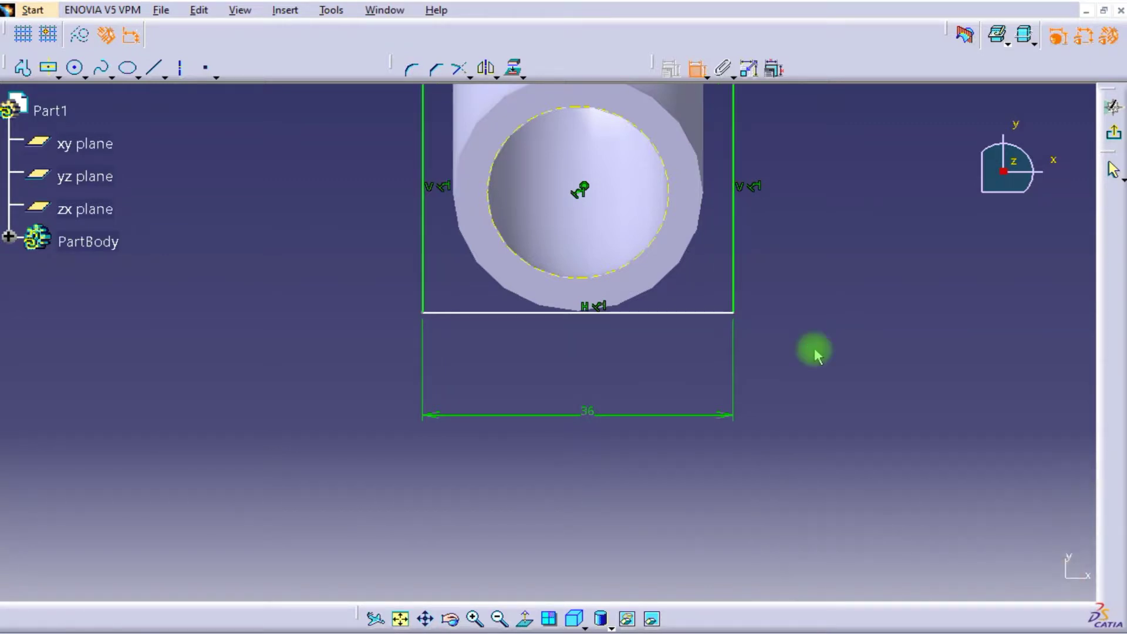
middle_drag(668, 249, 552, 397)
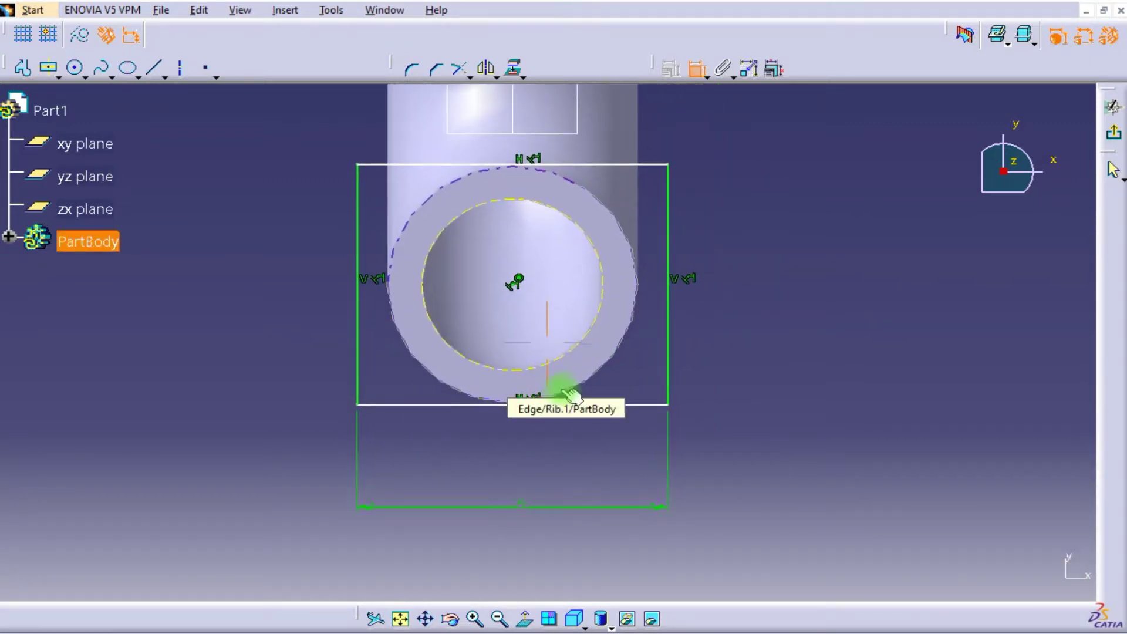
click(724, 364)
Set the rectangle's height to 36 mm and exit the sketch.
click(667, 336)
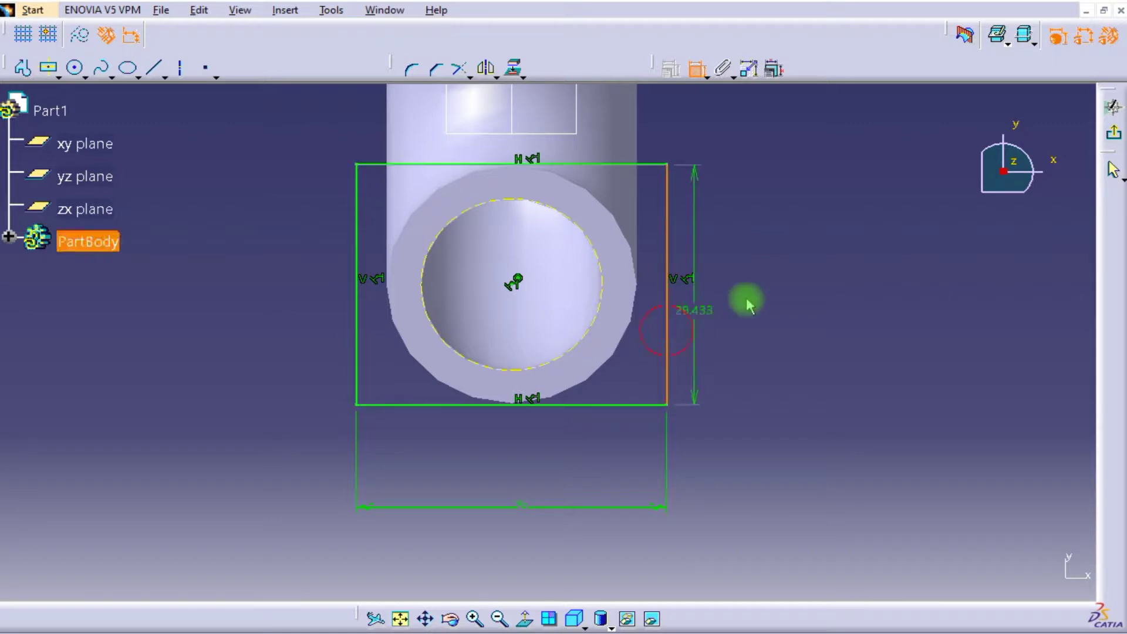
double_click(760, 290)
text(36)
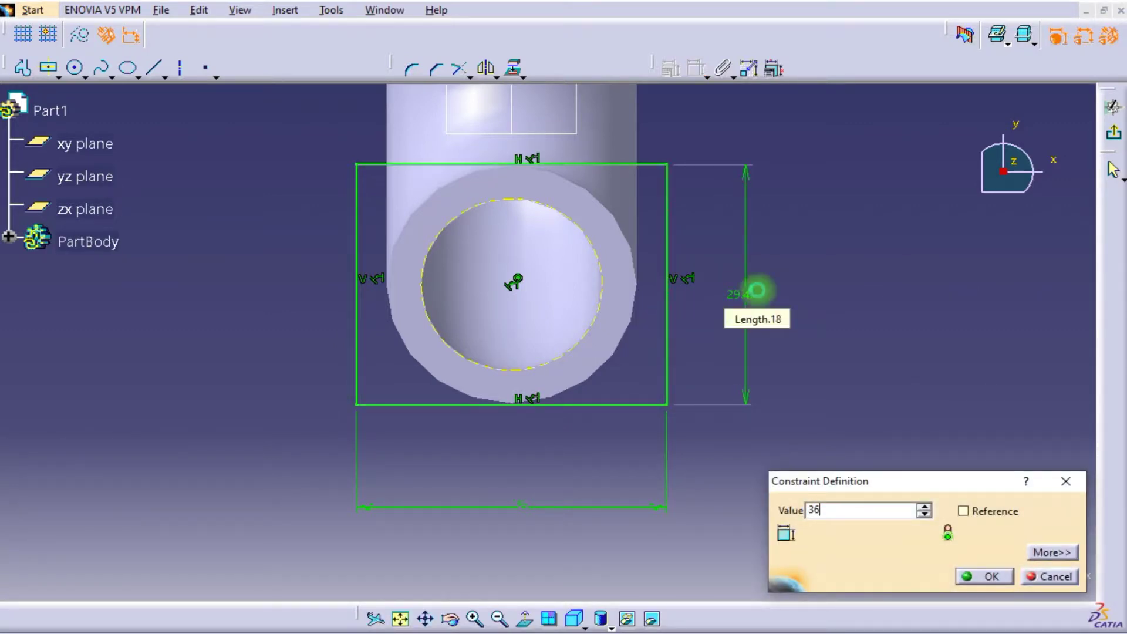
key(Return)
click(851, 299)
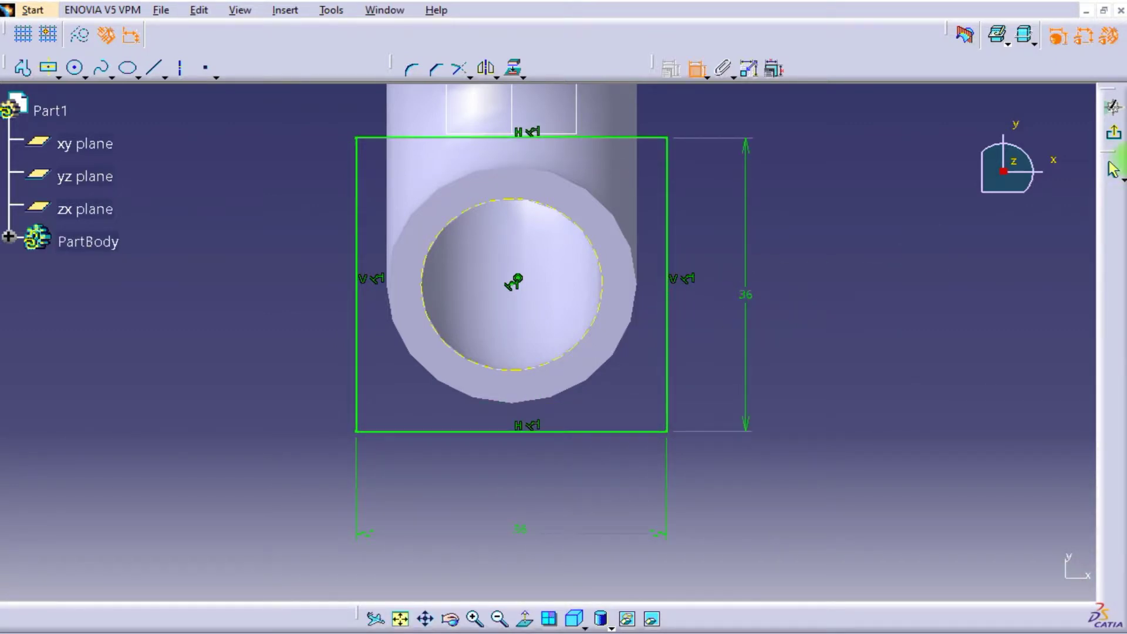
click(1118, 136)
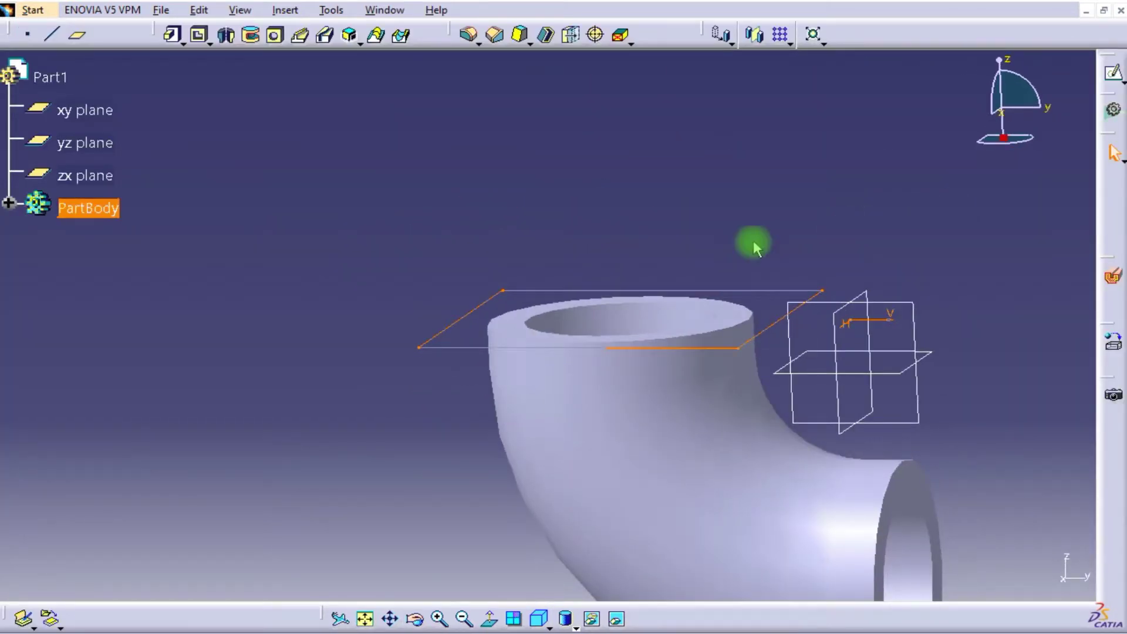
Pad Sketch.3 to a 5 mm length in the reversed, downward direction.
click(175, 37)
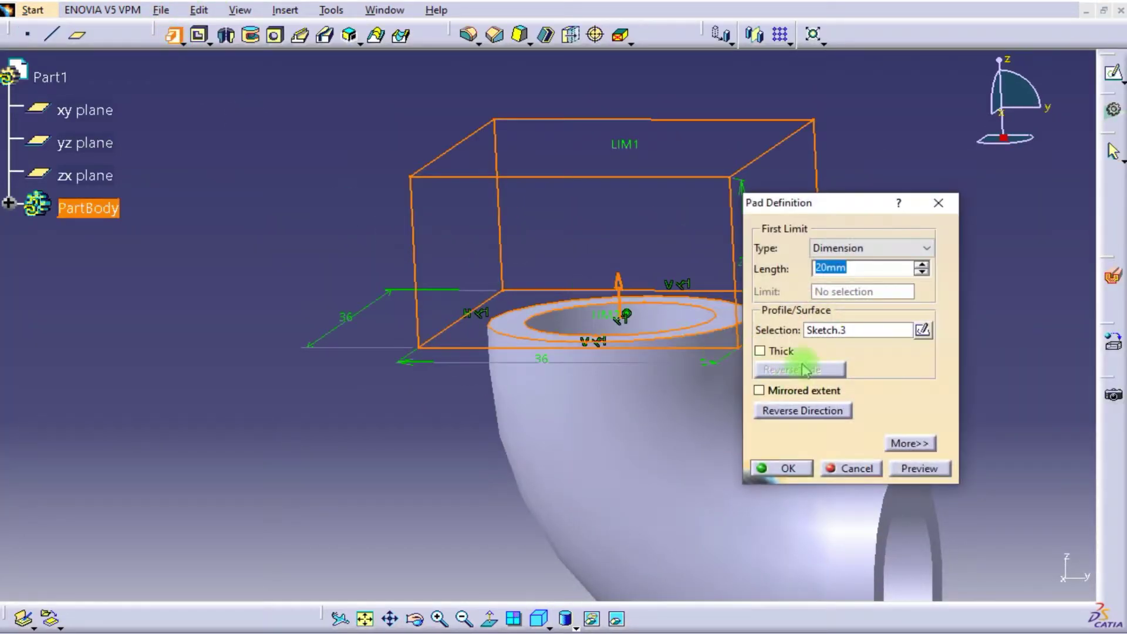
text(5)
click(868, 146)
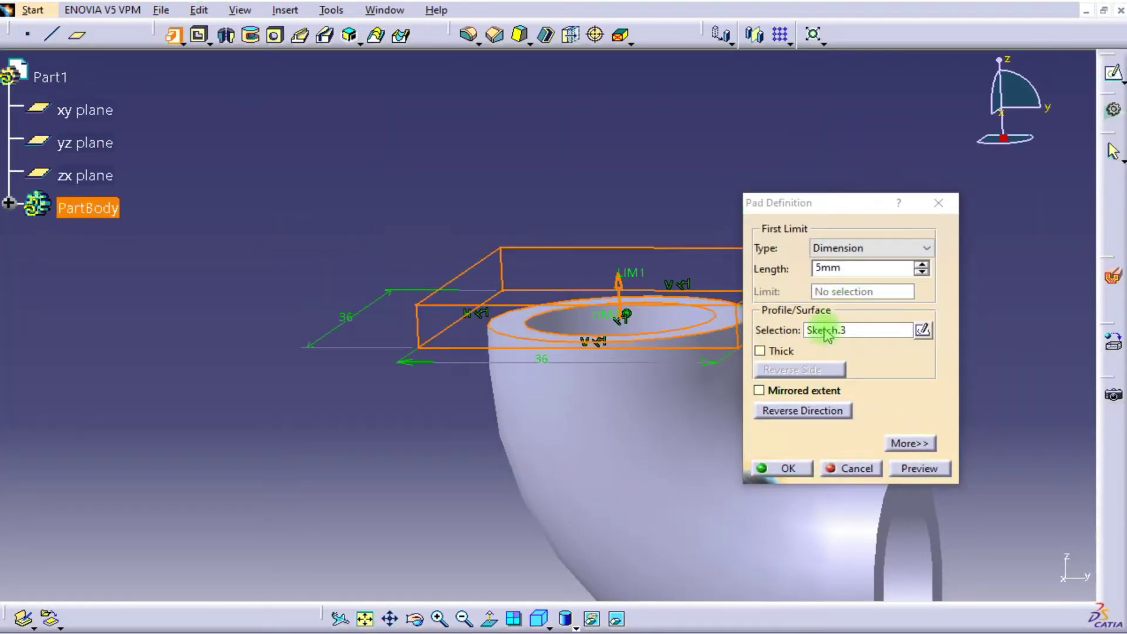
click(798, 411)
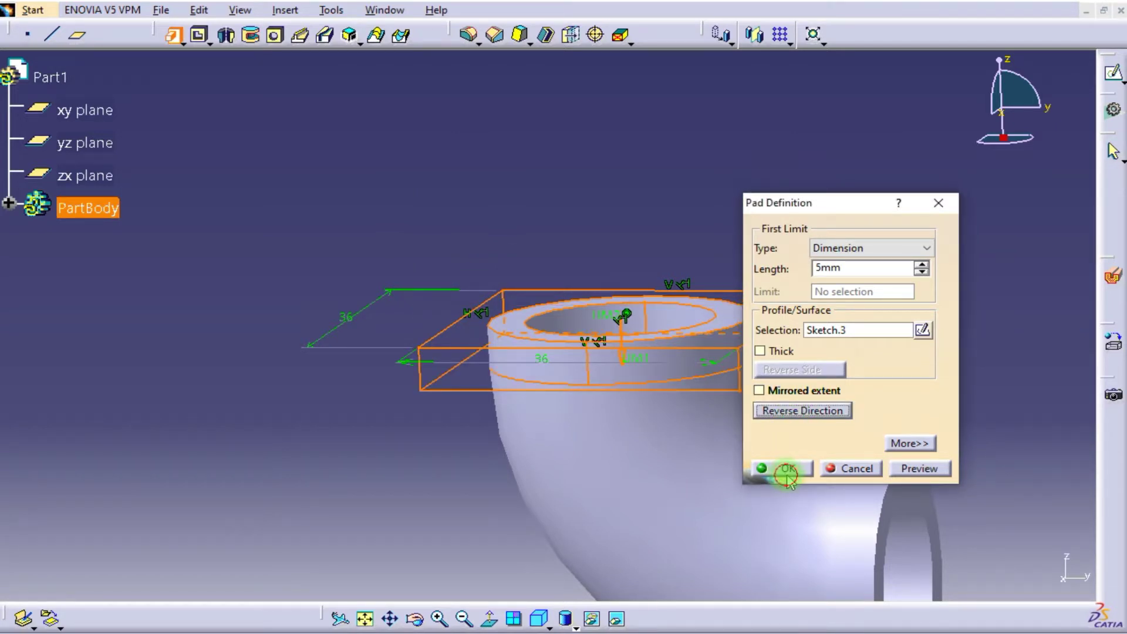
click(787, 477)
Orbit to view the new flange and expand PartBody to select Pad.1.
click(910, 217)
middle_drag(698, 284, 750, 309)
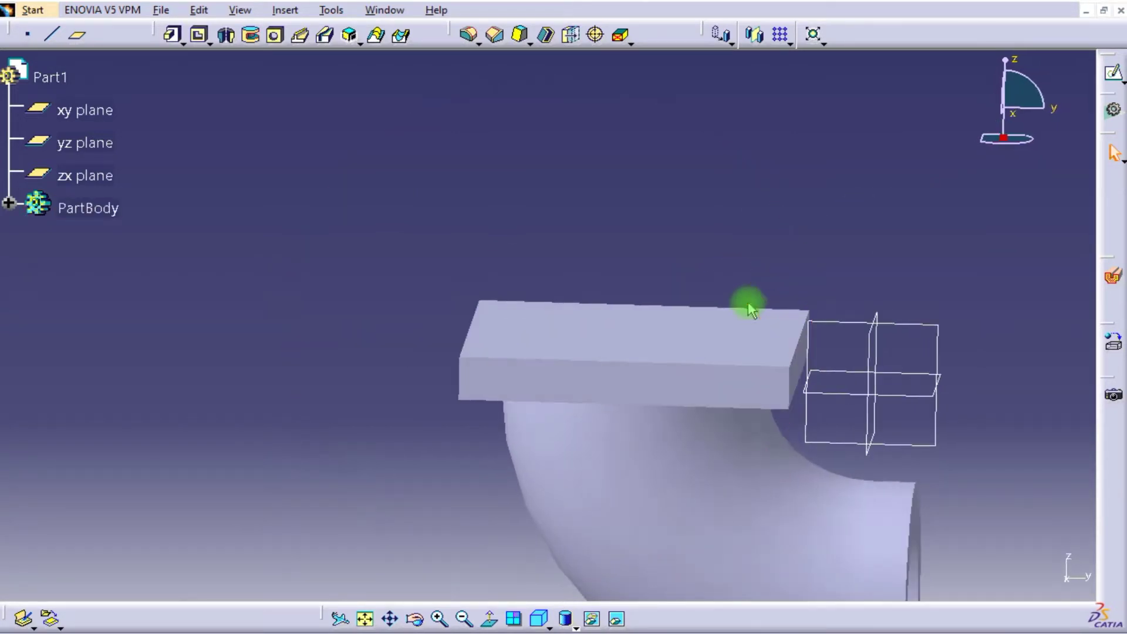
click(10, 204)
click(73, 369)
Edit Sketch.3 to include the inner circle so the bore passes through the flange.
click(99, 402)
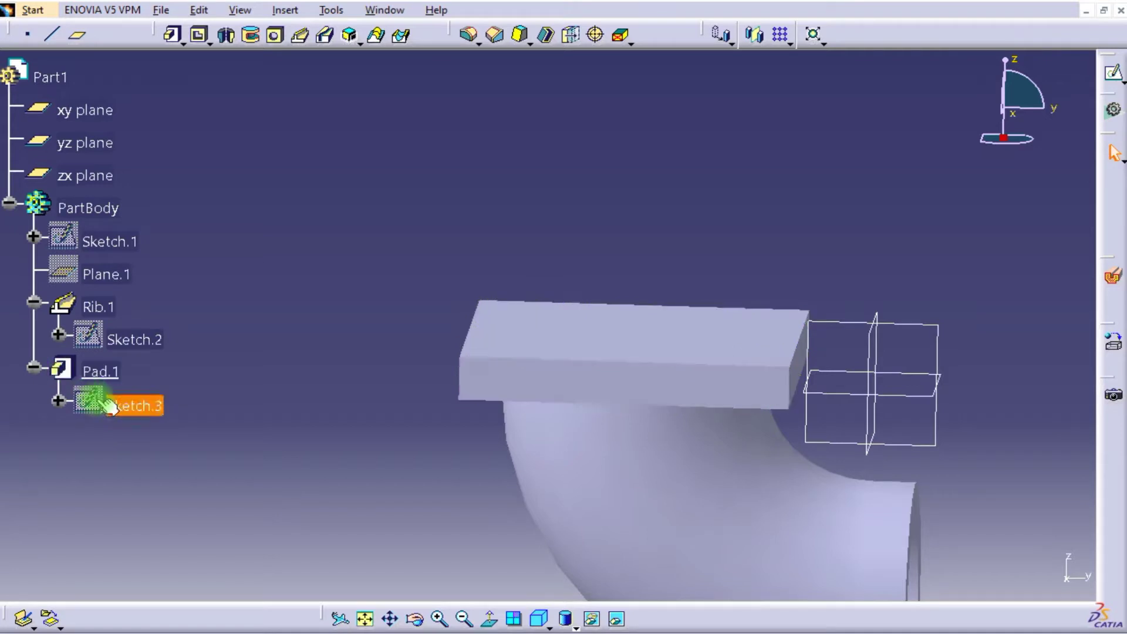
double_click(93, 401)
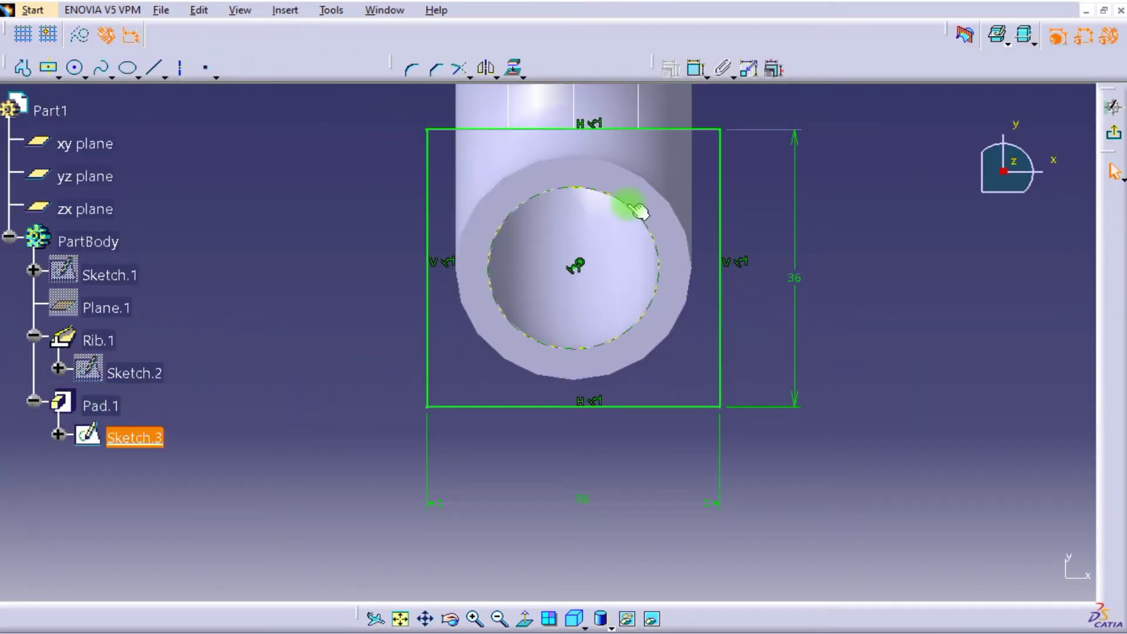
click(632, 209)
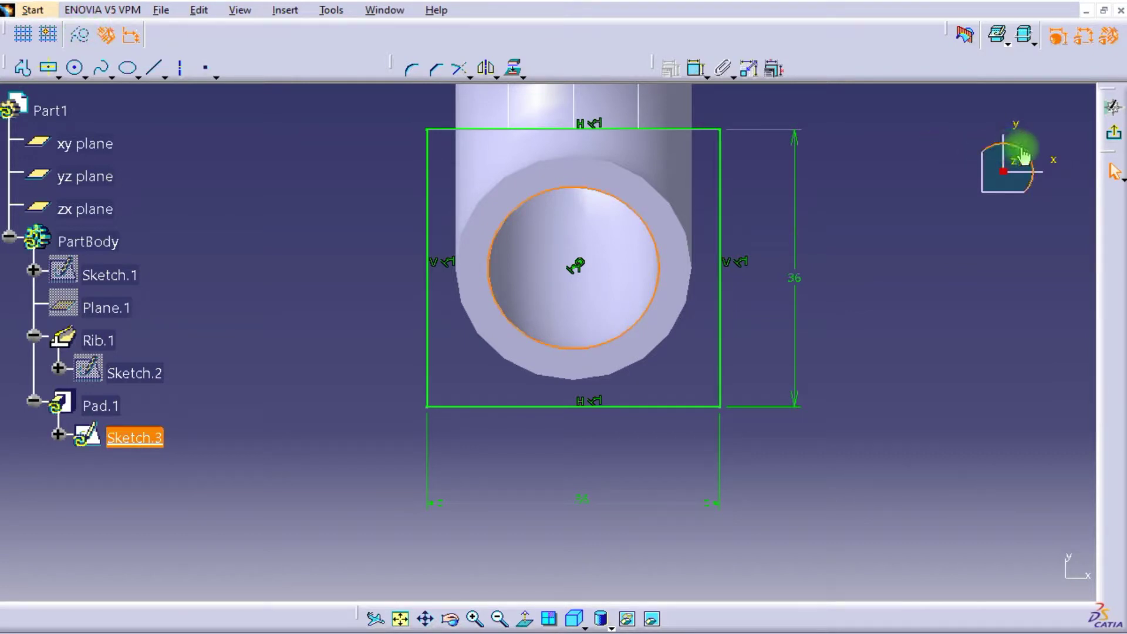
click(1108, 133)
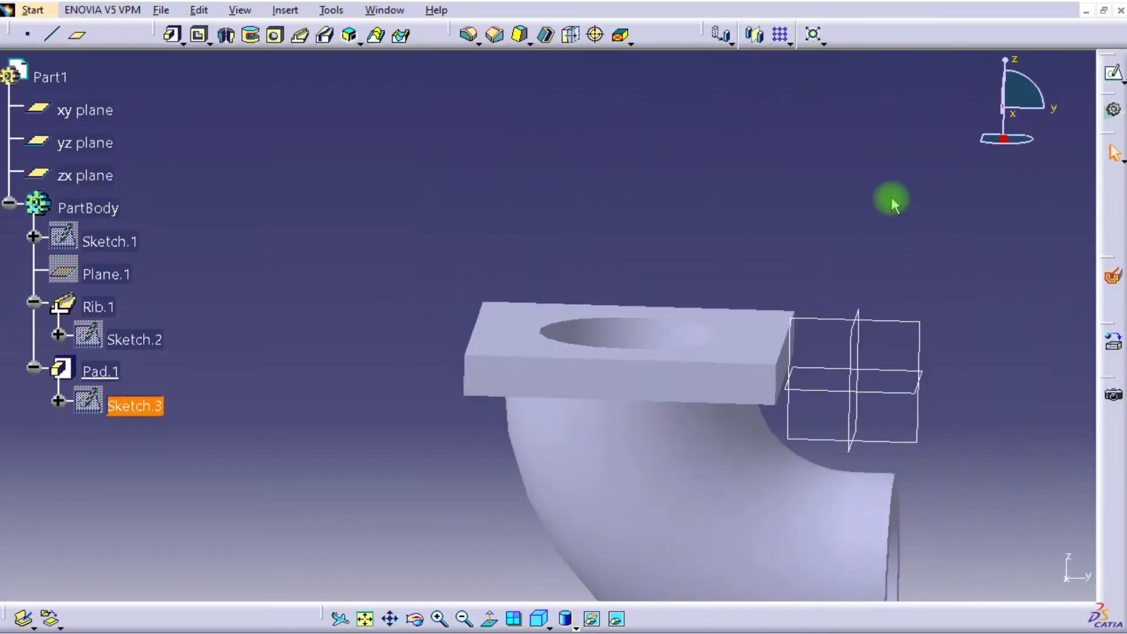
Select Sketch.1 and bring up its context menu to unhide it.
mouse_move(810, 161)
middle_down()
mouse_move(699, 133)
mouse_move(420, 294)
middle_up()
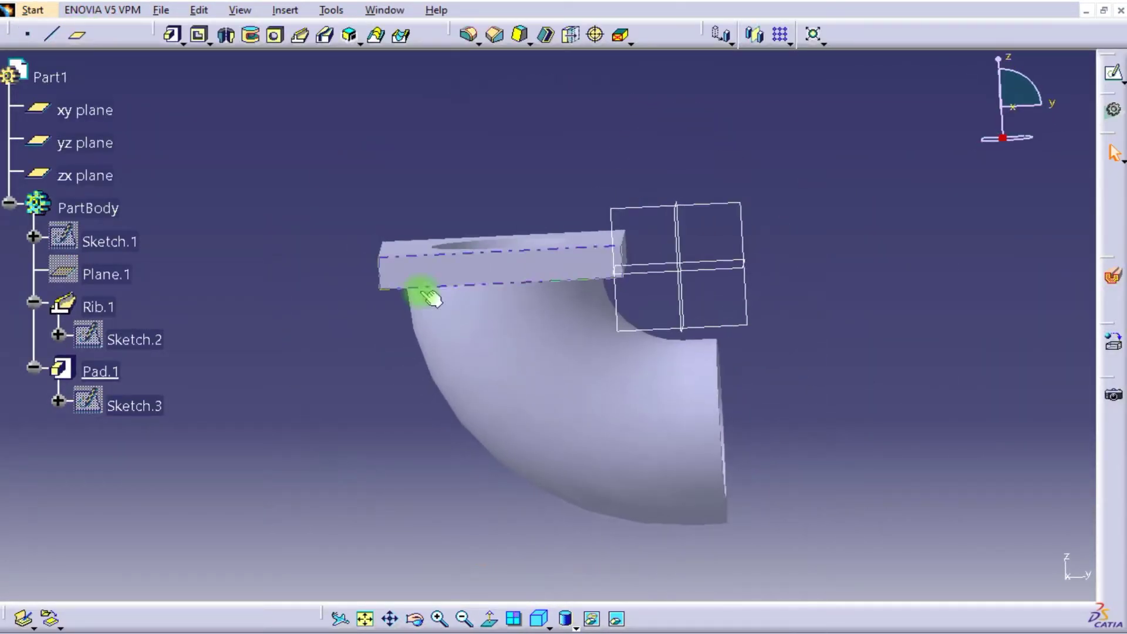
click(100, 370)
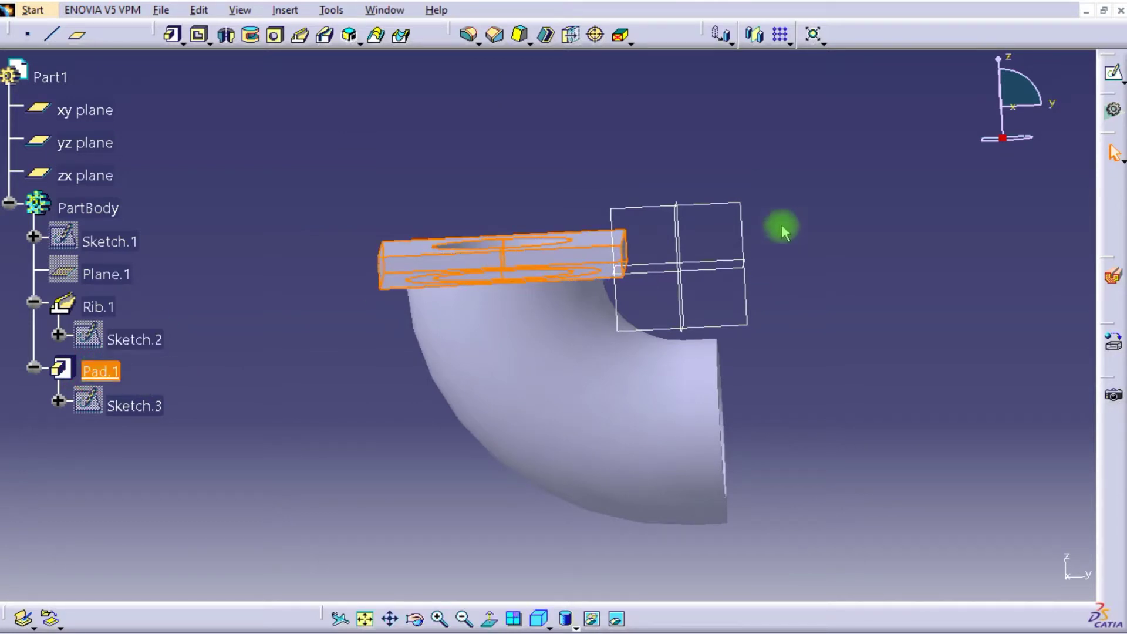
click(786, 154)
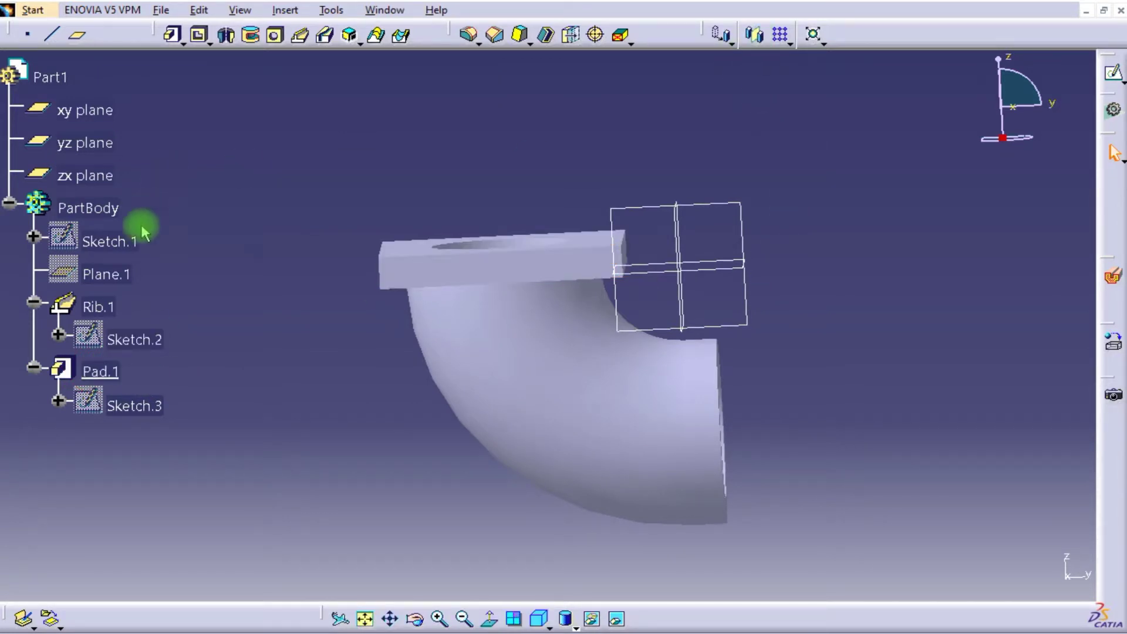
right_click(119, 239)
Show Sketch.1 and orbit the model to view the pipe opening.
click(159, 292)
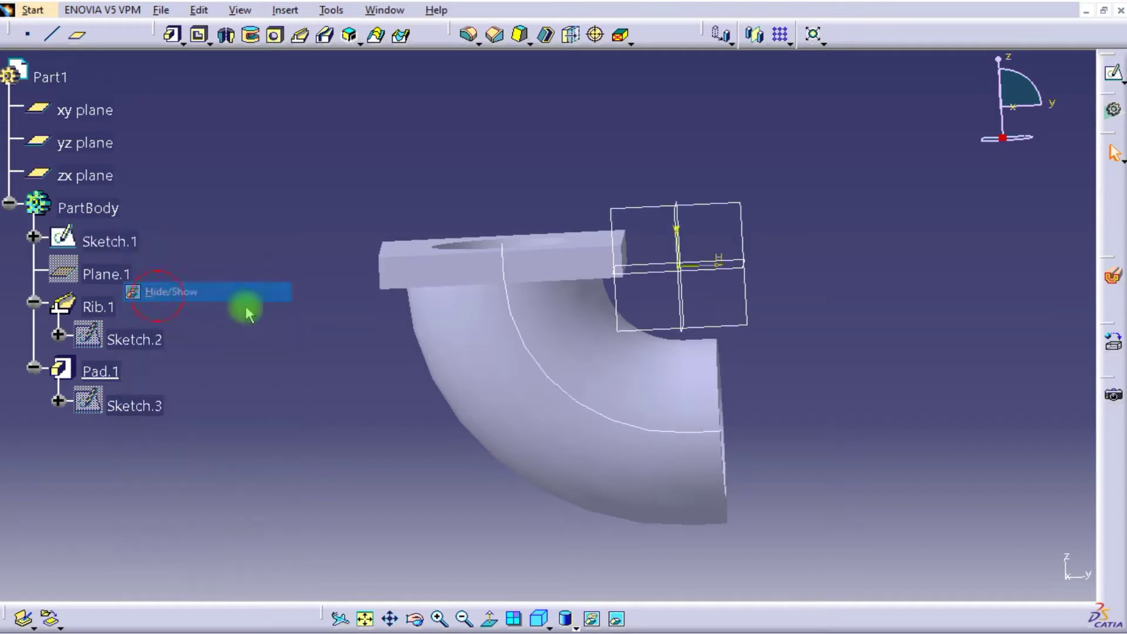
click(537, 362)
mouse_move(599, 174)
middle_down()
mouse_move(732, 231)
mouse_move(722, 241)
middle_up()
click(306, 270)
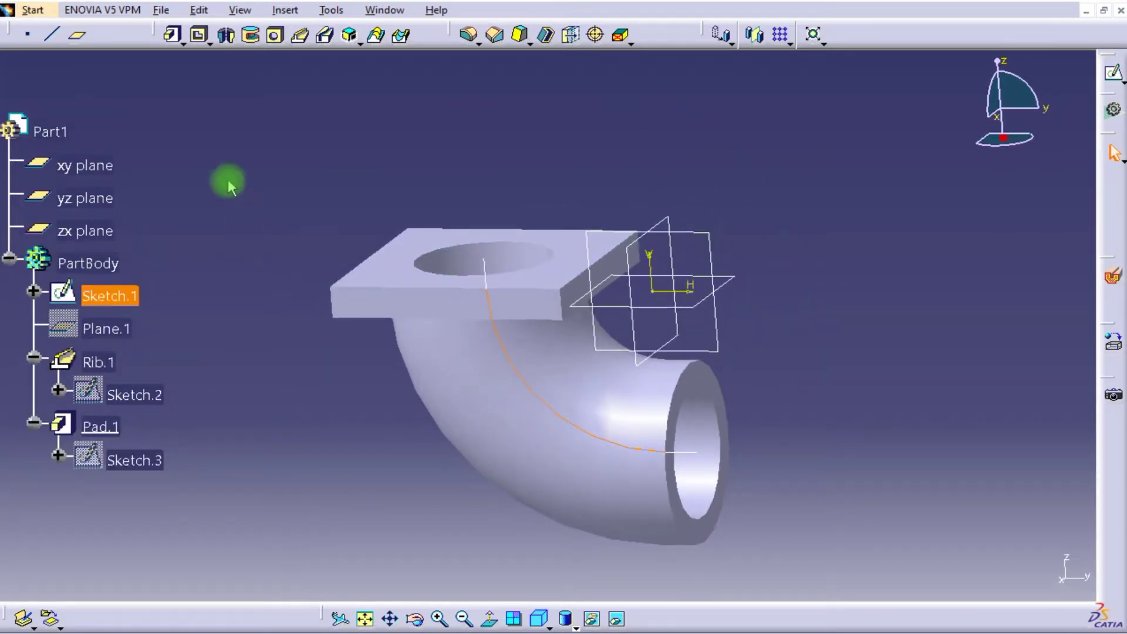
Create Plane.2 normal to Sketch.1 at the curve's middle point.
click(72, 36)
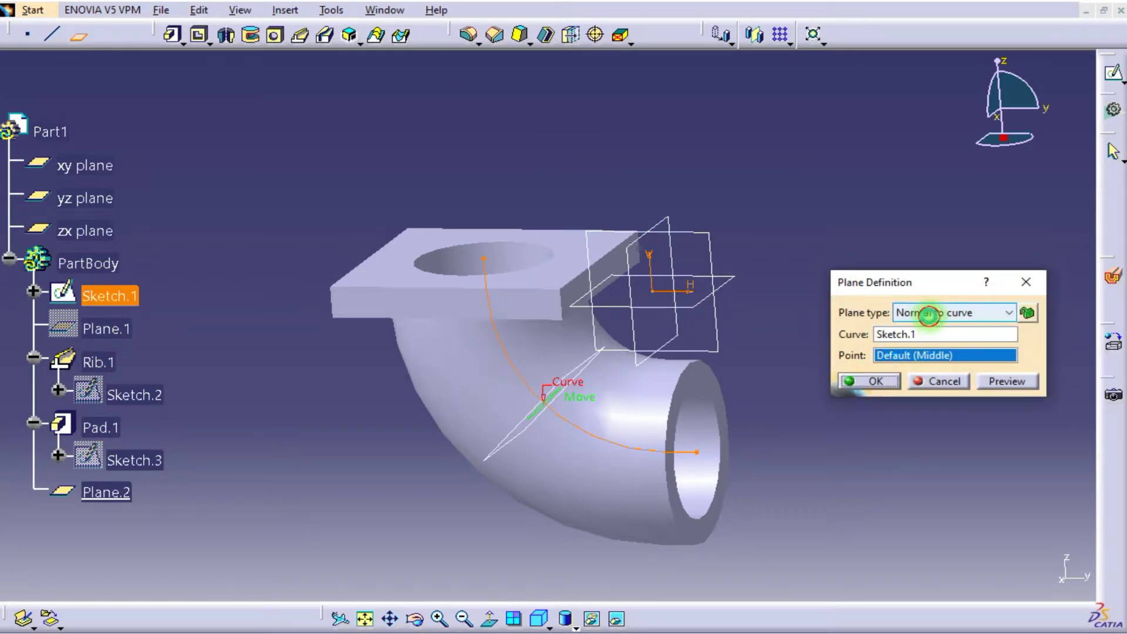
click(928, 312)
click(915, 417)
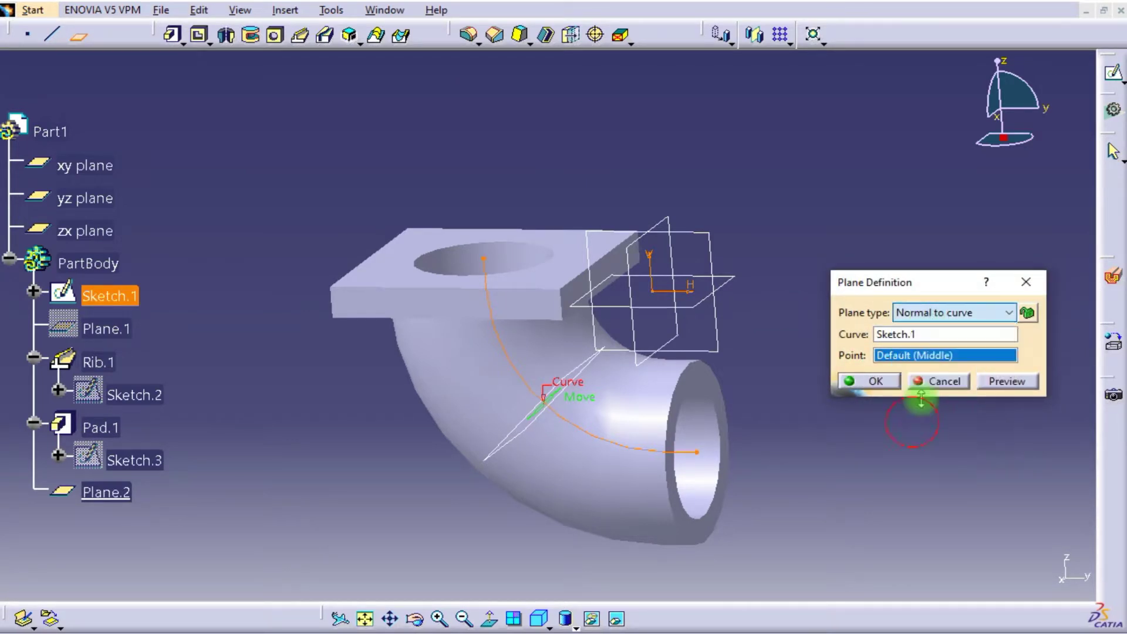
click(884, 382)
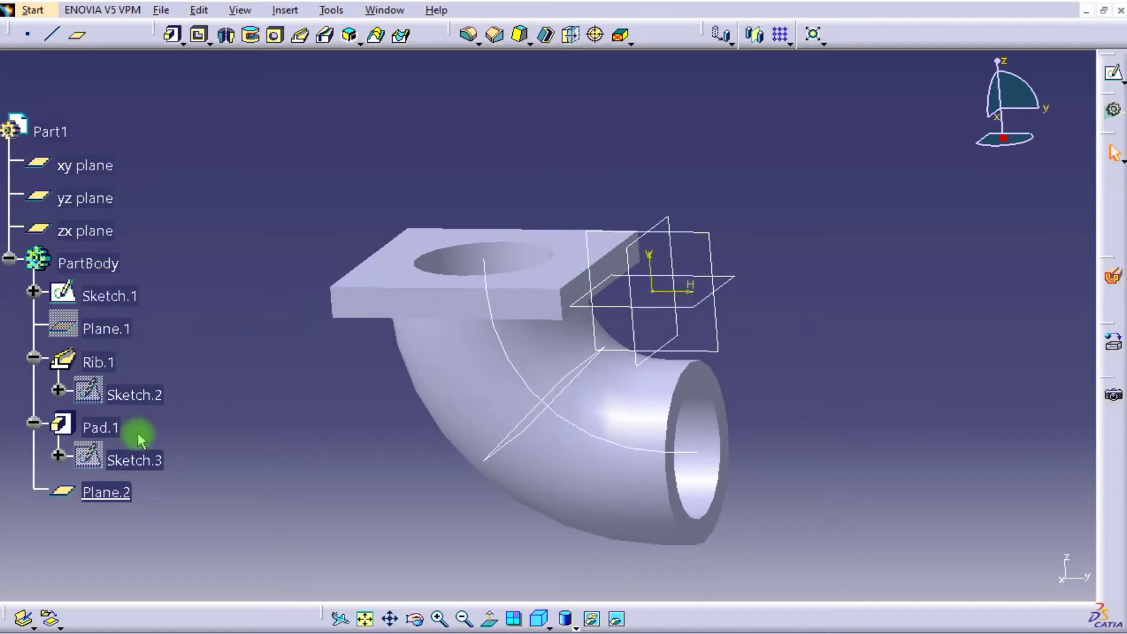
click(115, 437)
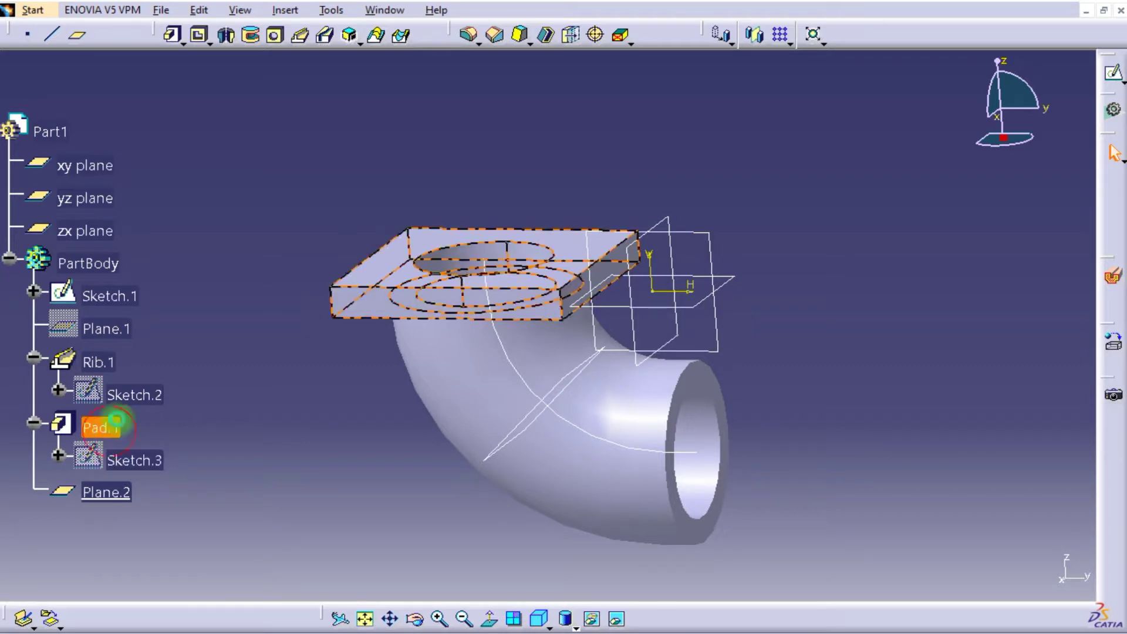
Mirror Pad.1 across Plane.2 to create a second flange, then orbit to check both ends.
click(755, 47)
click(583, 367)
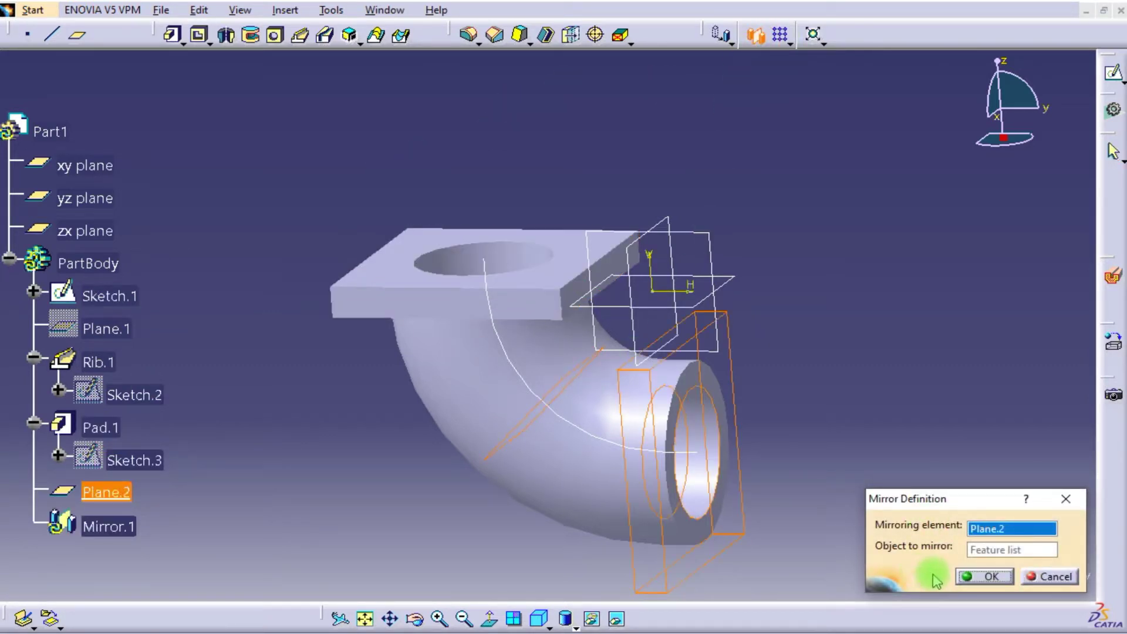
click(972, 576)
middle_drag(649, 370, 726, 227)
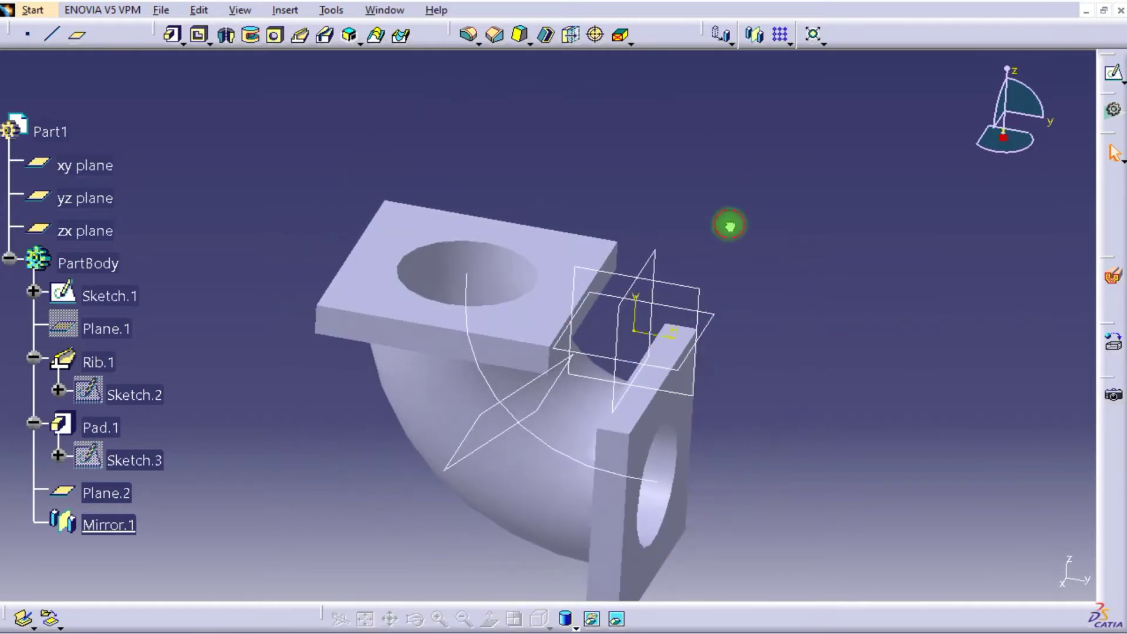
click(581, 248)
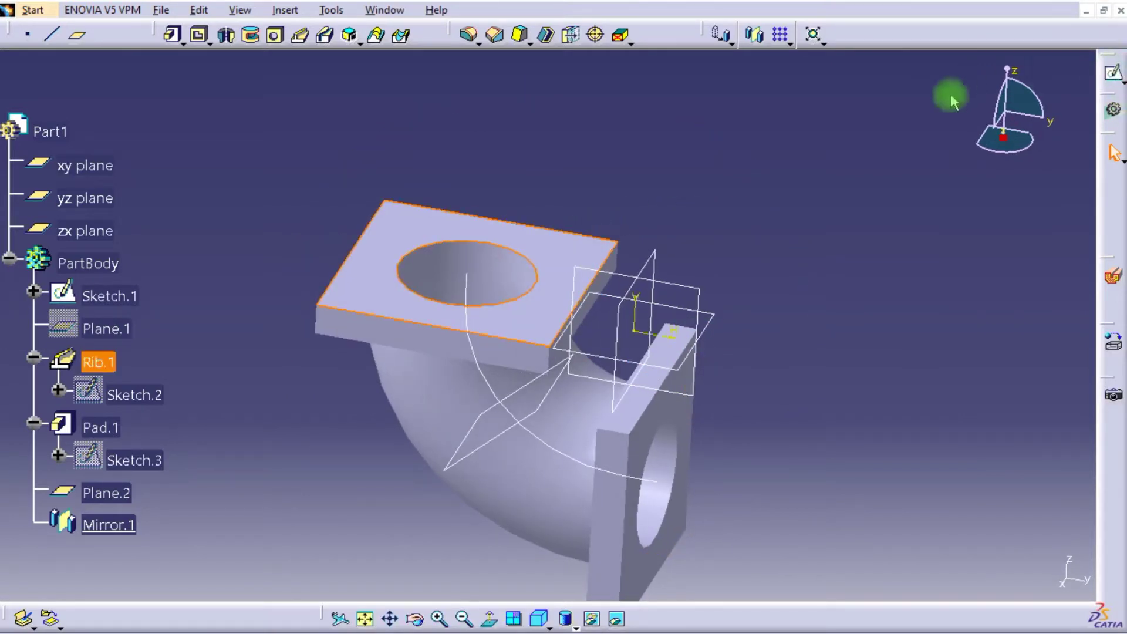
click(886, 124)
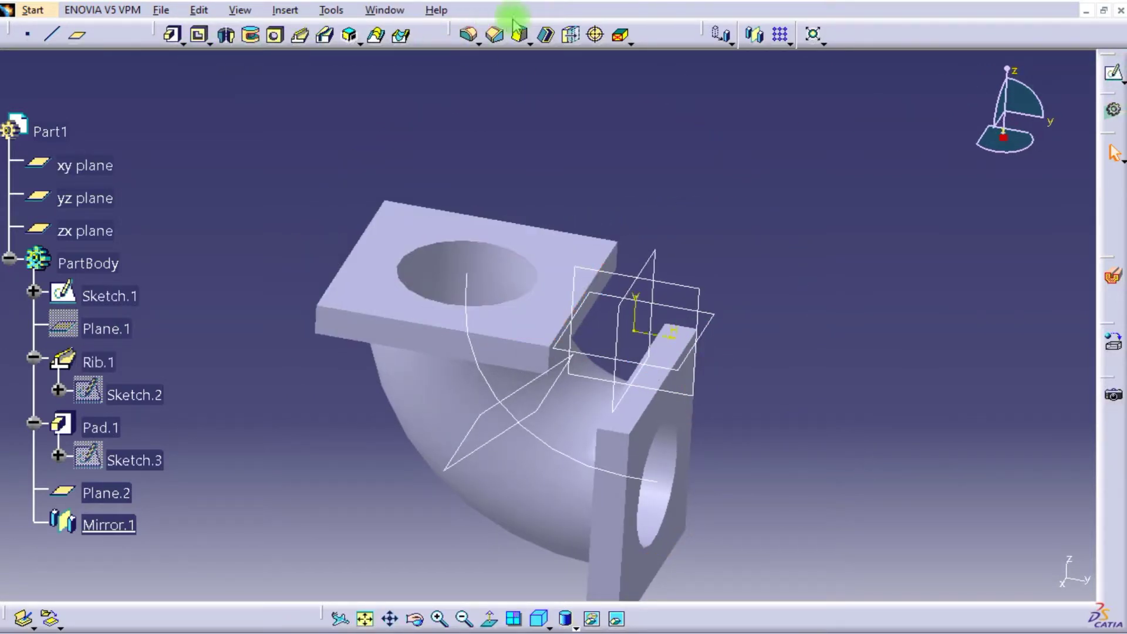
Start Hole.1 on the top flange face with 3 mm diameter and Up To Next, and open its positioning sketch.
click(281, 48)
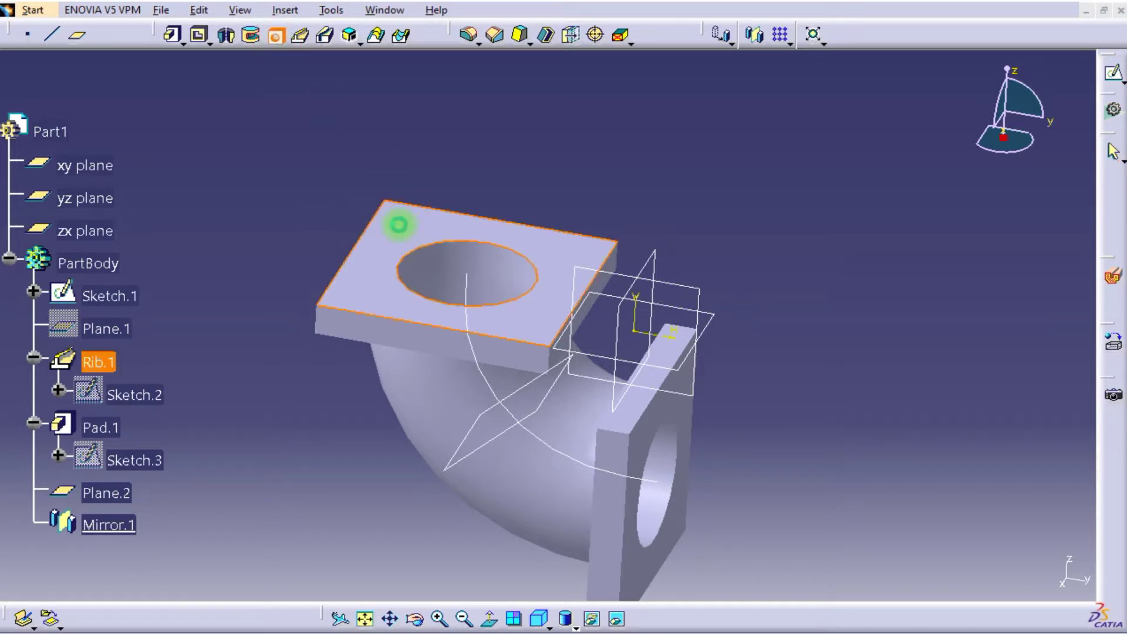
click(398, 223)
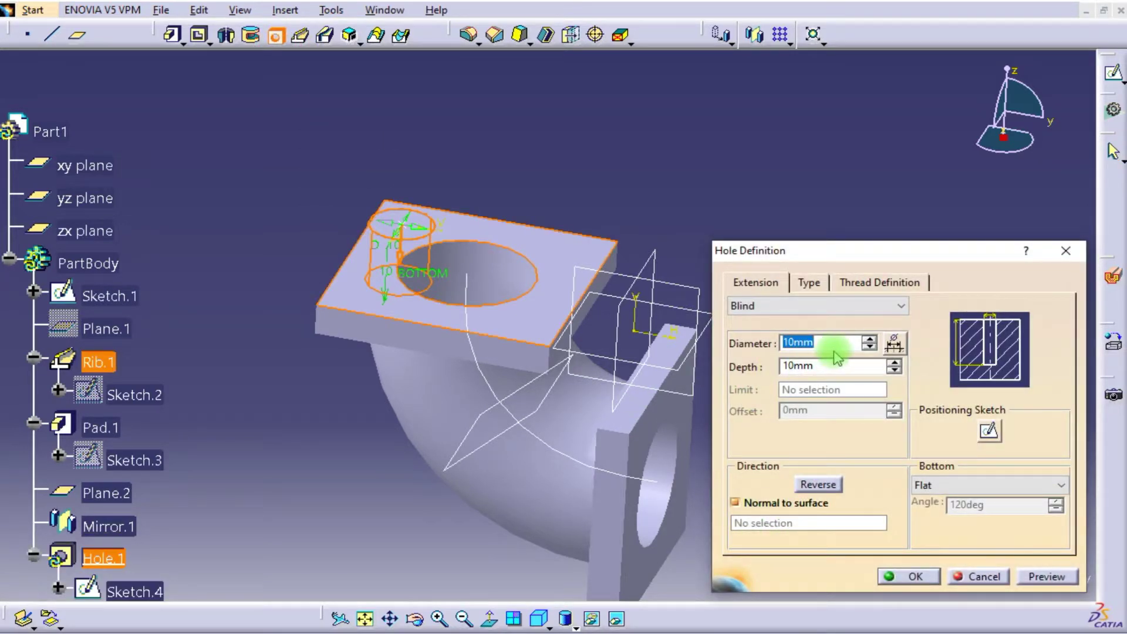
text(3)
key(Return)
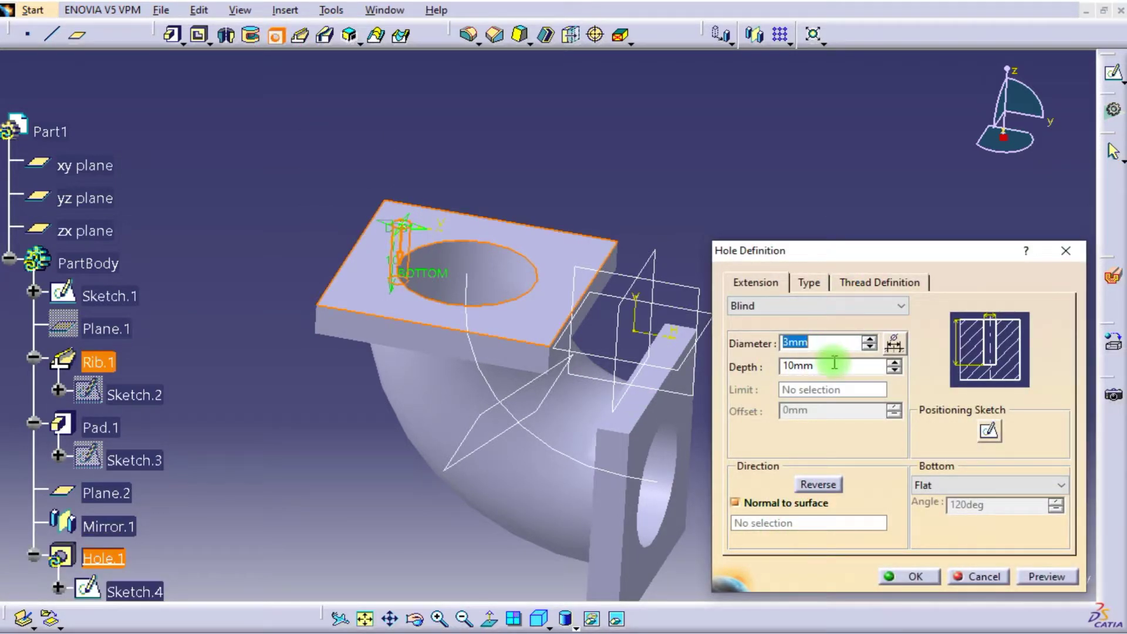
click(836, 305)
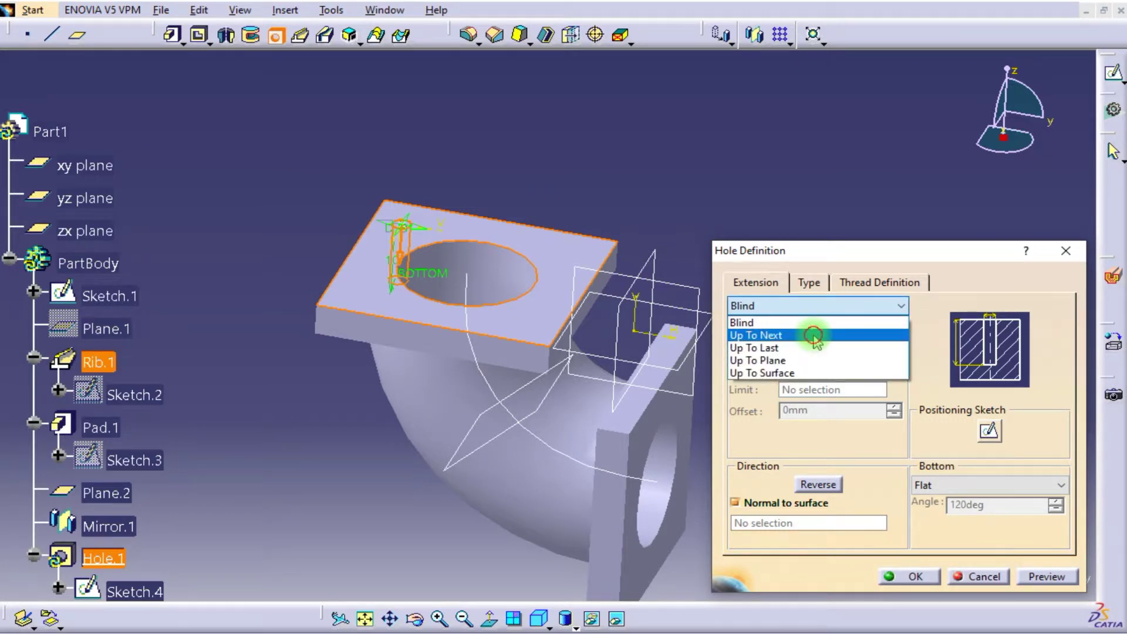
click(810, 335)
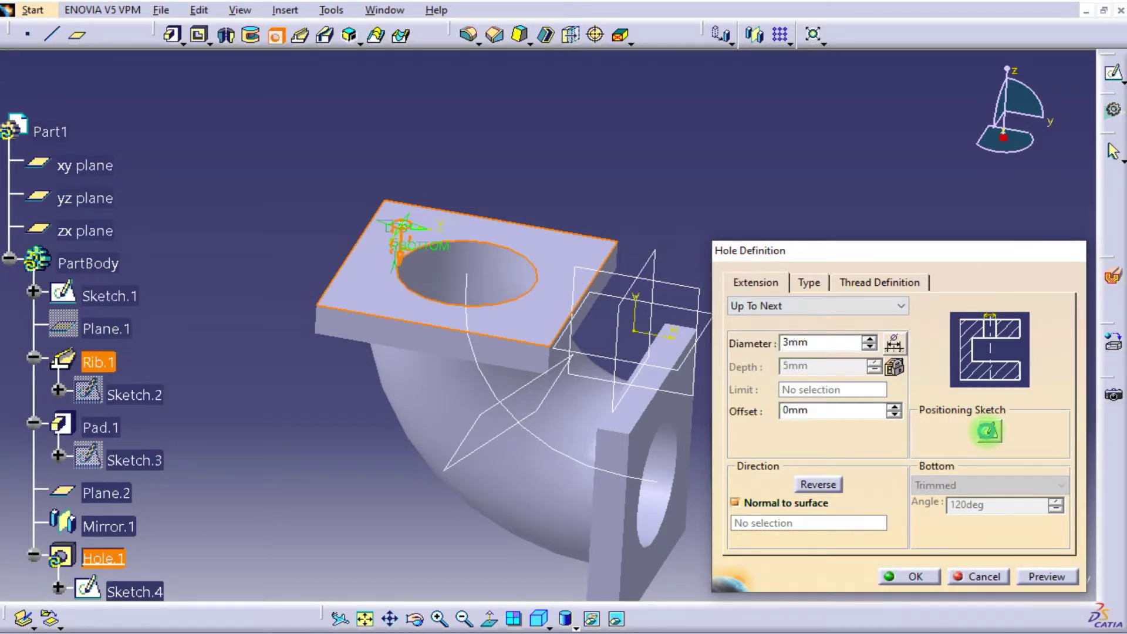
click(987, 431)
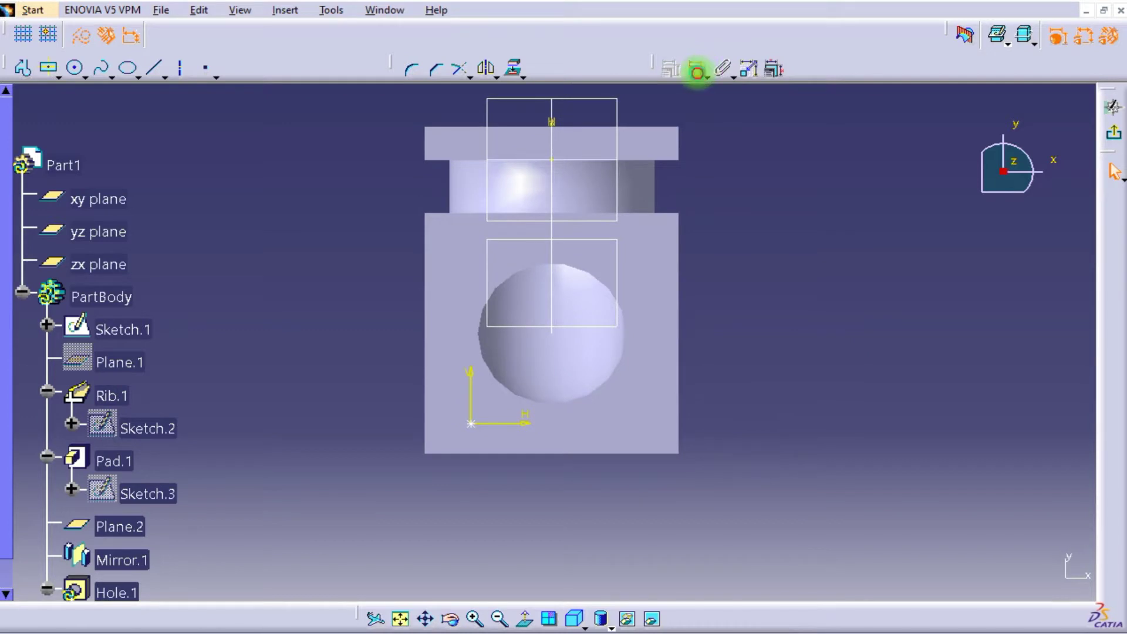
Dimension the hole centre 5 mm from the bottom and left flange edges, then exit the sketch.
click(474, 454)
double_click(356, 435)
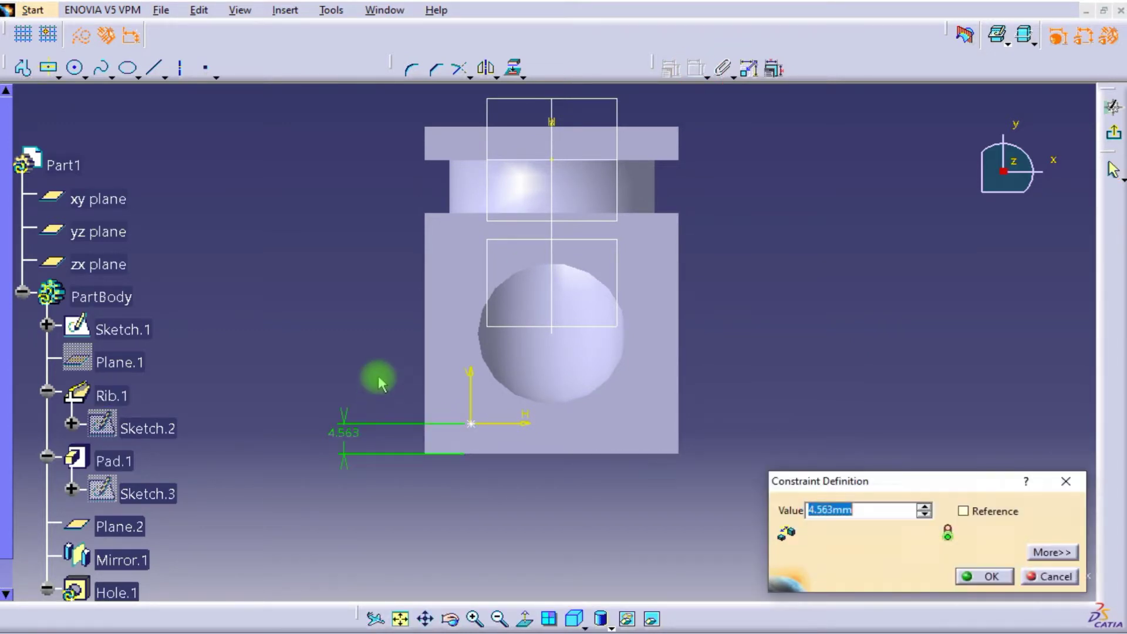
key(Return)
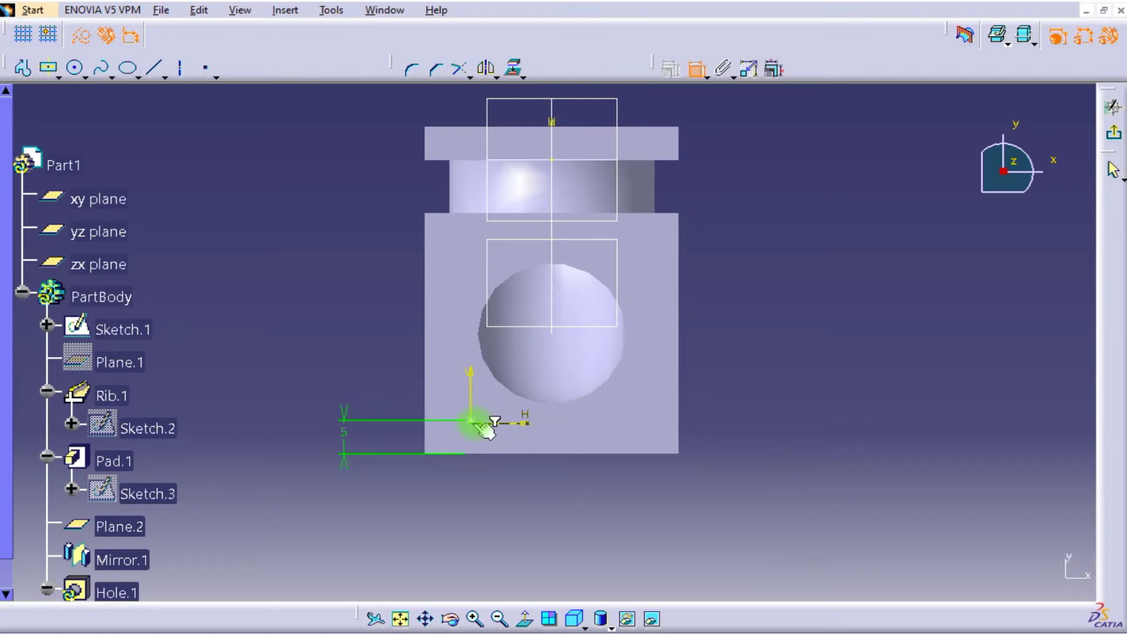
click(425, 399)
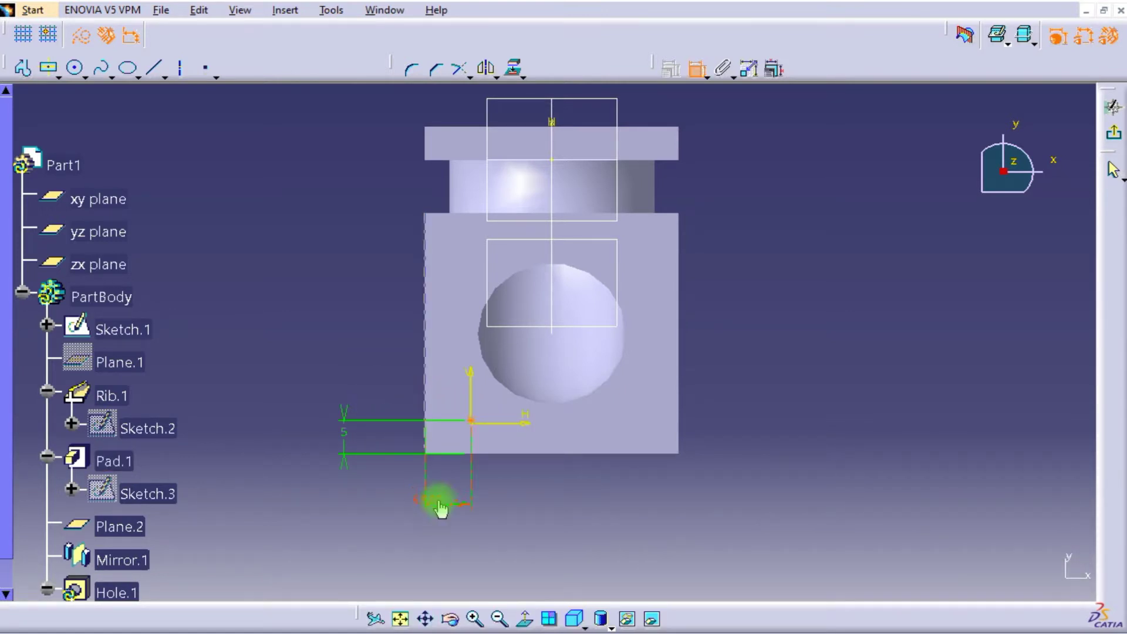
double_click(437, 500)
text(5)
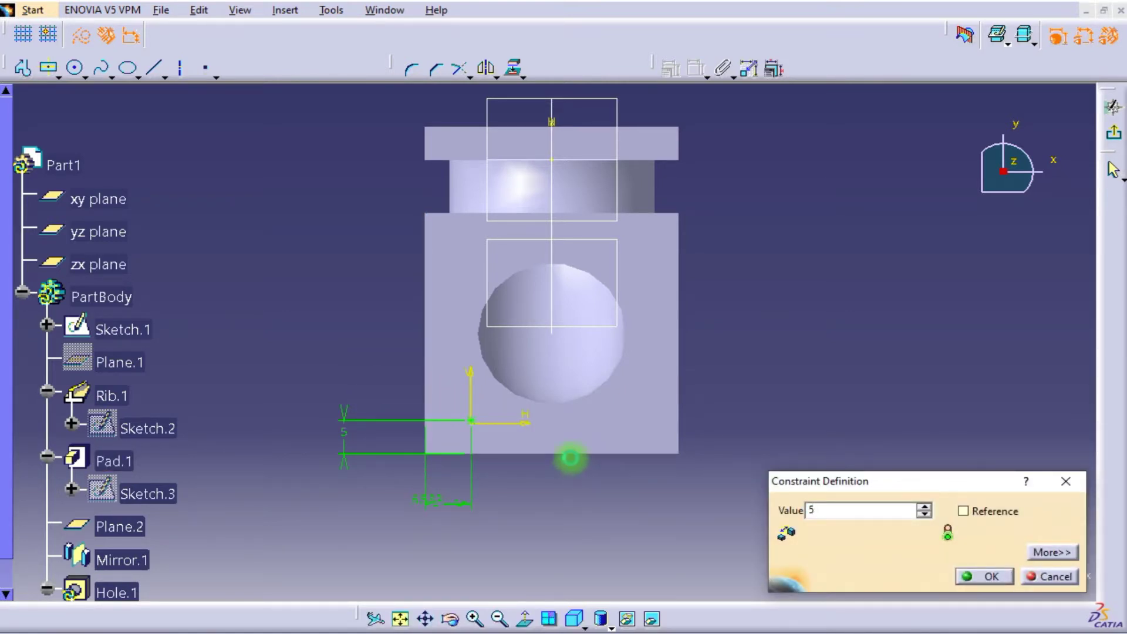
key(Return)
click(1113, 135)
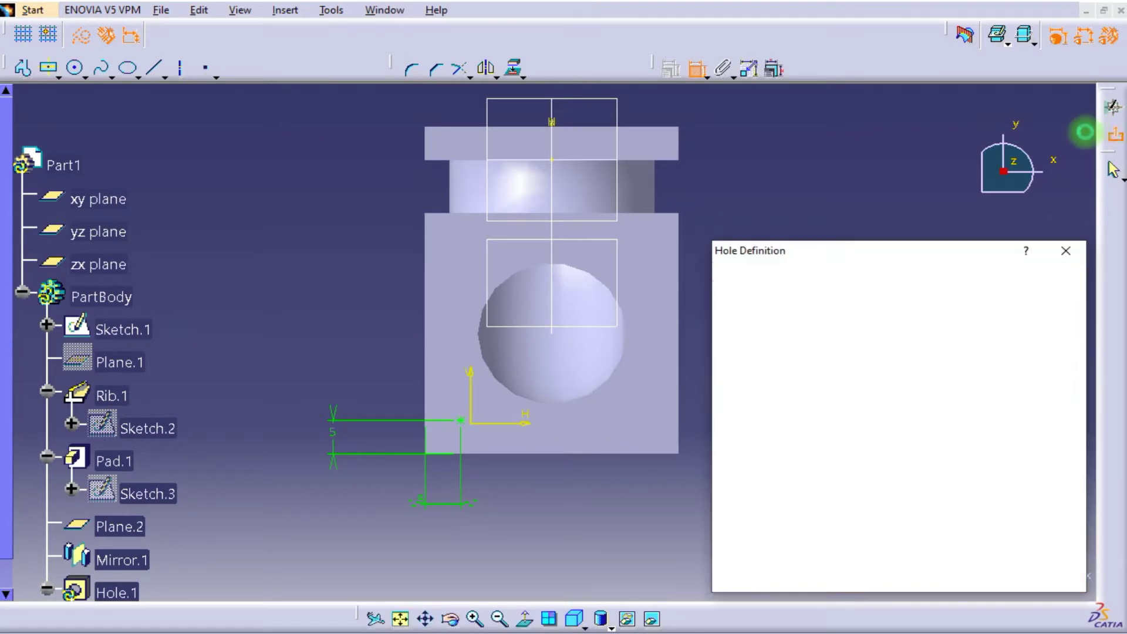
Make Hole.1 counterbored with a 6 mm diameter, 1 mm deep counterbore and create it.
mouse_move(428, 315)
middle_down()
mouse_move(521, 329)
mouse_move(616, 289)
middle_up()
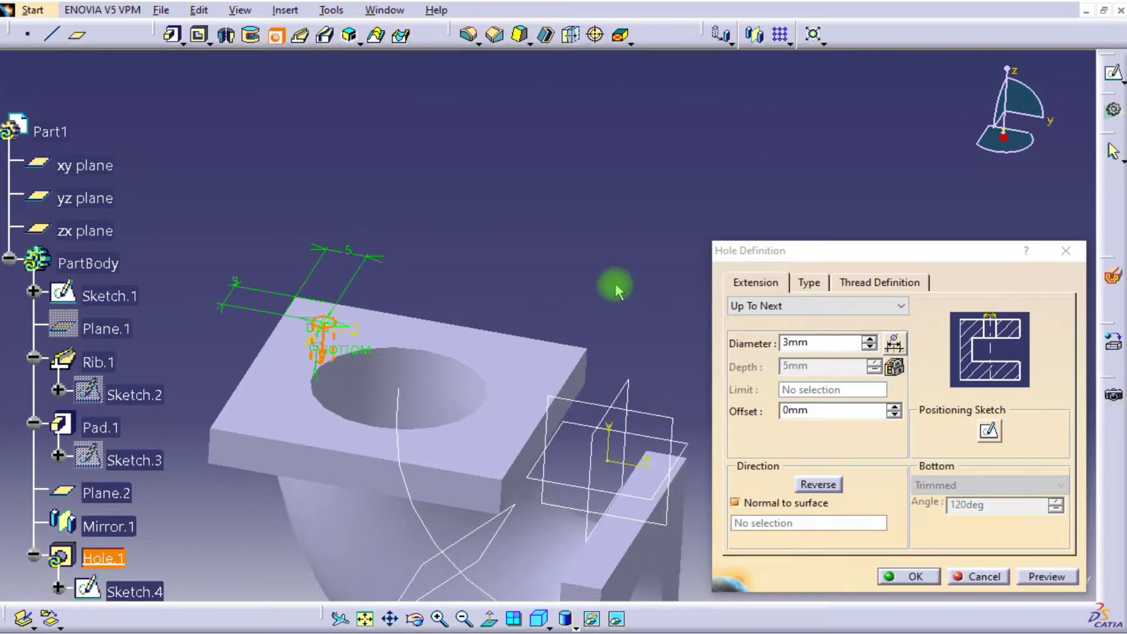
click(808, 285)
click(793, 306)
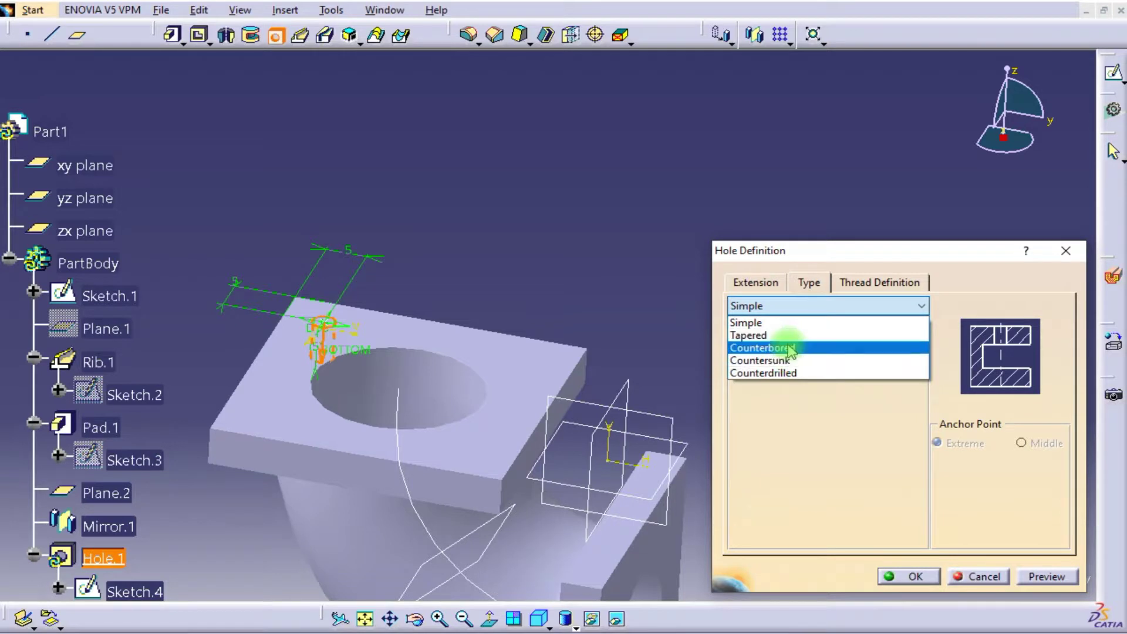
click(785, 347)
middle_drag(651, 302, 726, 285)
double_click(836, 390)
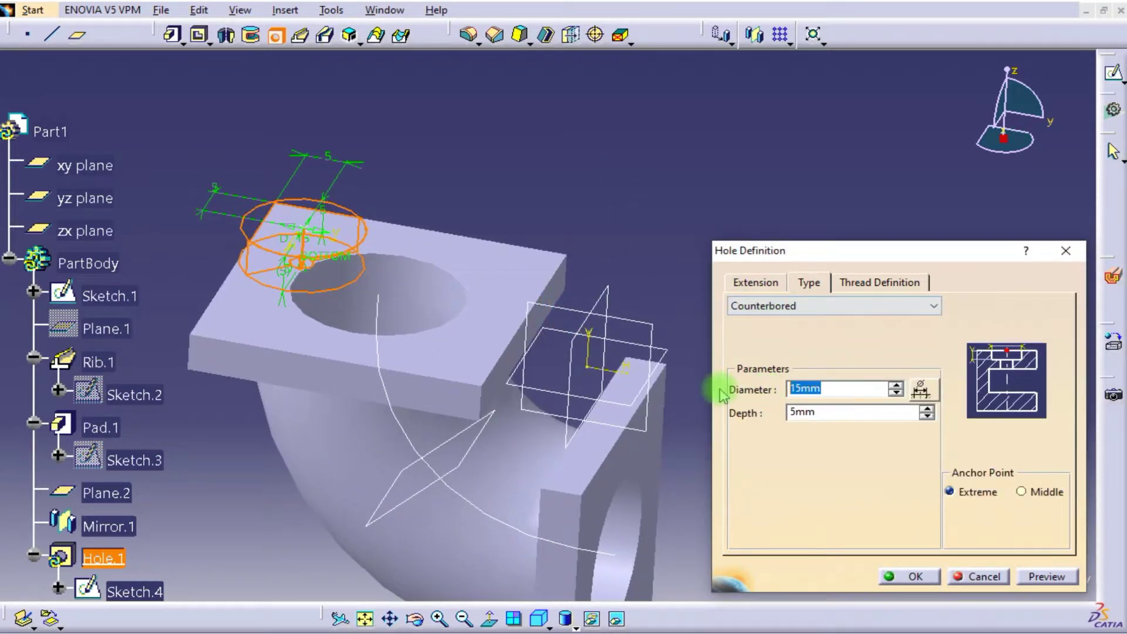
text(6)
key(Return)
double_click(822, 412)
text(1)
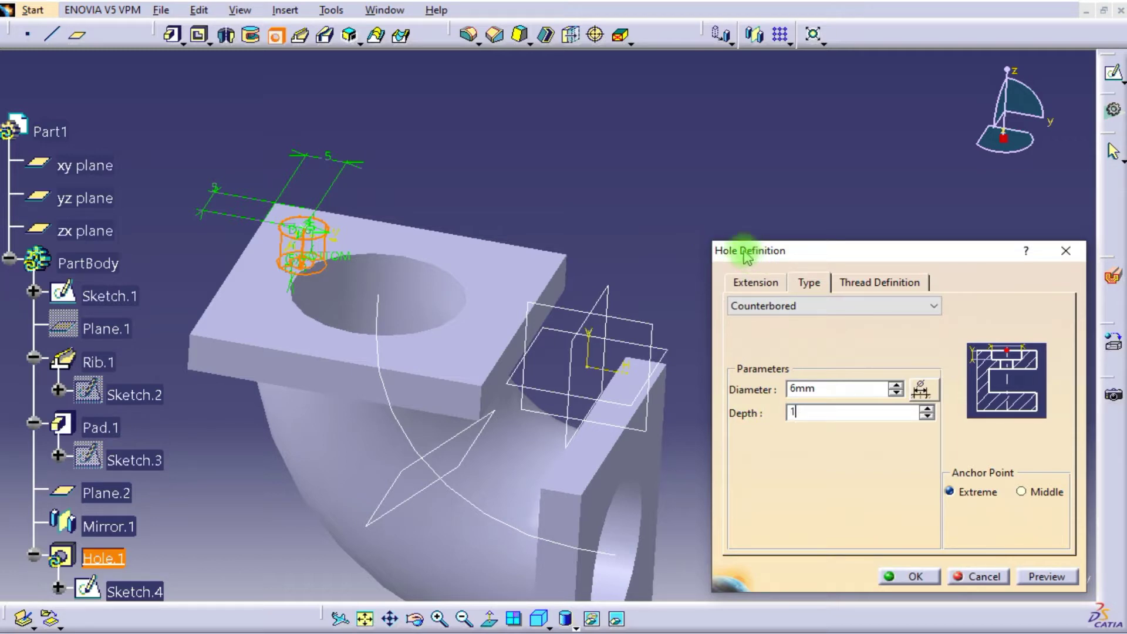
key(Return)
click(909, 577)
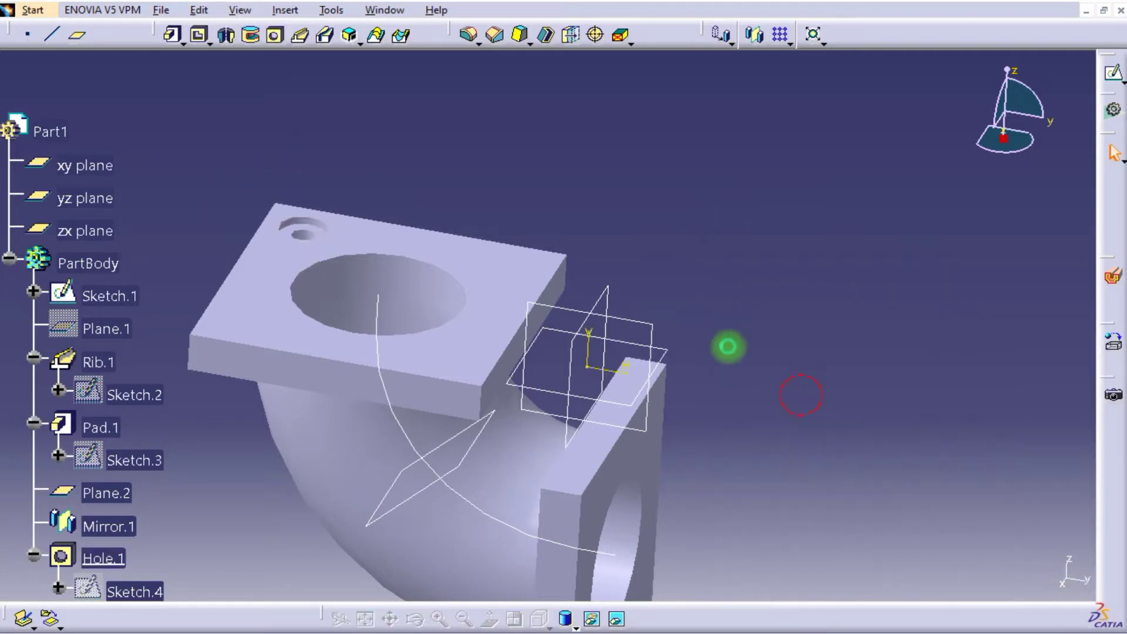
middle_drag(727, 345, 510, 346)
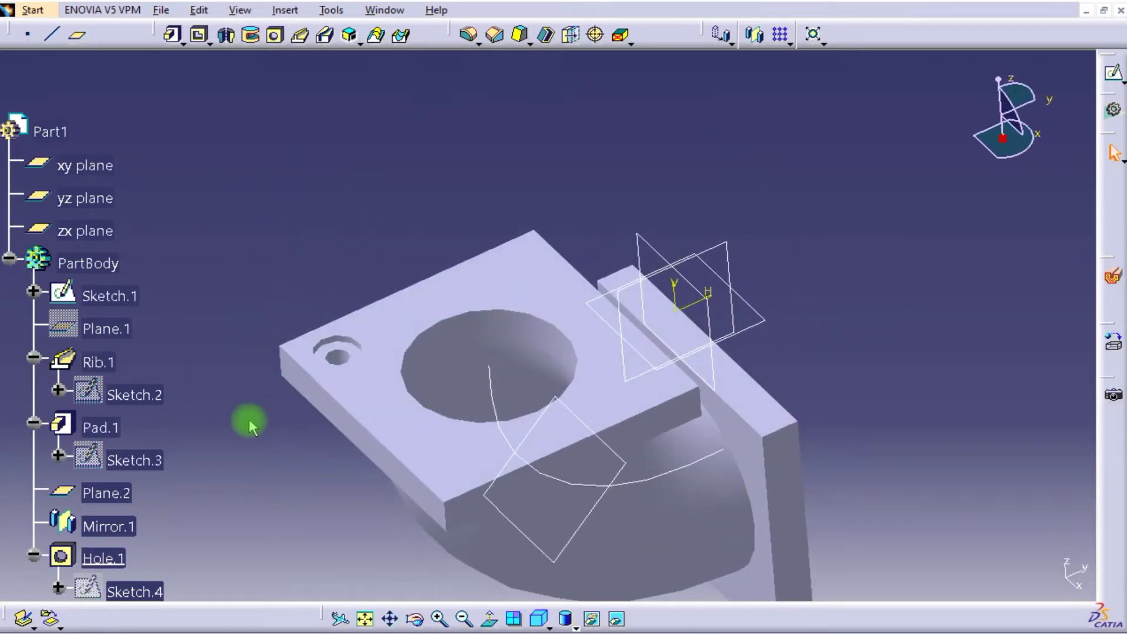
Start a Rectangular Pattern of Hole.1 using the flange's left edge as the first direction.
scroll(88, 410, down, 3)
click(75, 391)
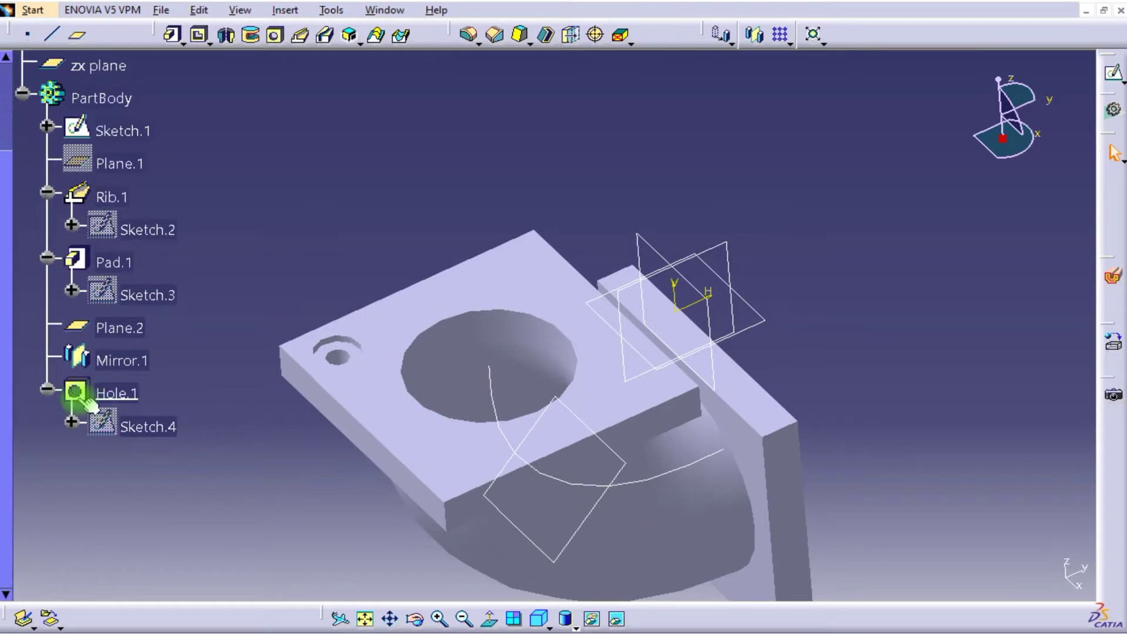
click(779, 36)
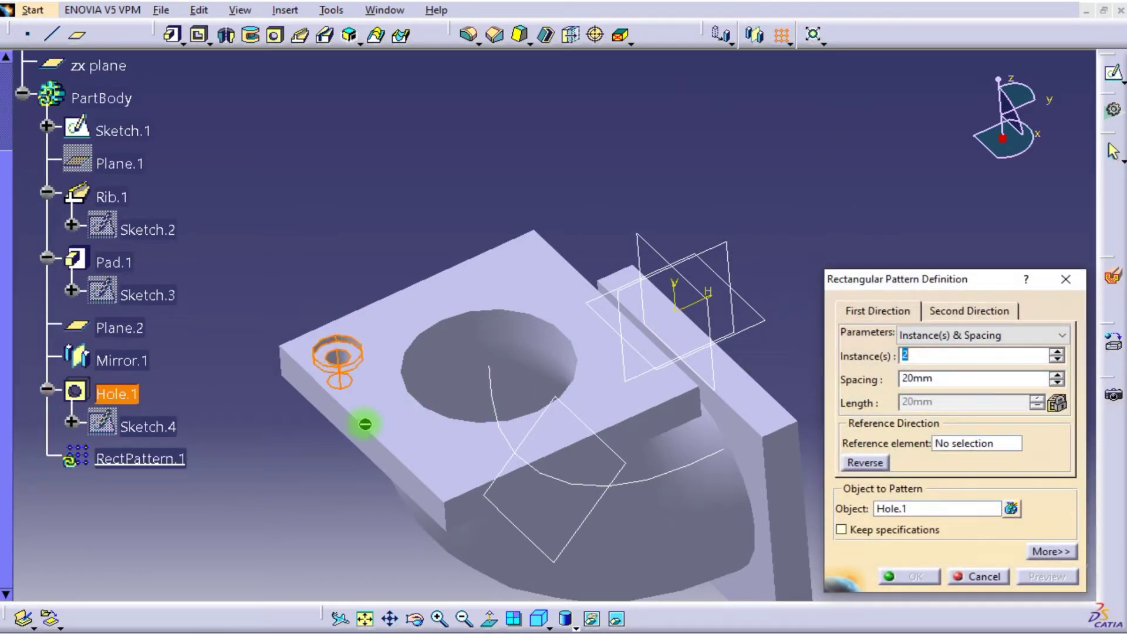
click(949, 445)
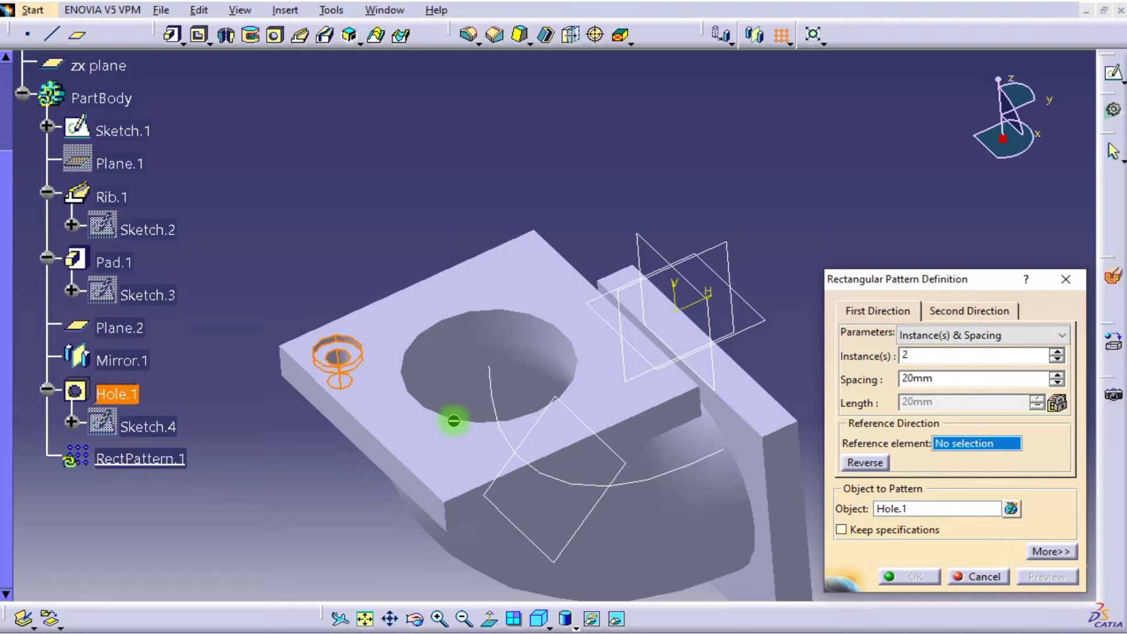
click(384, 446)
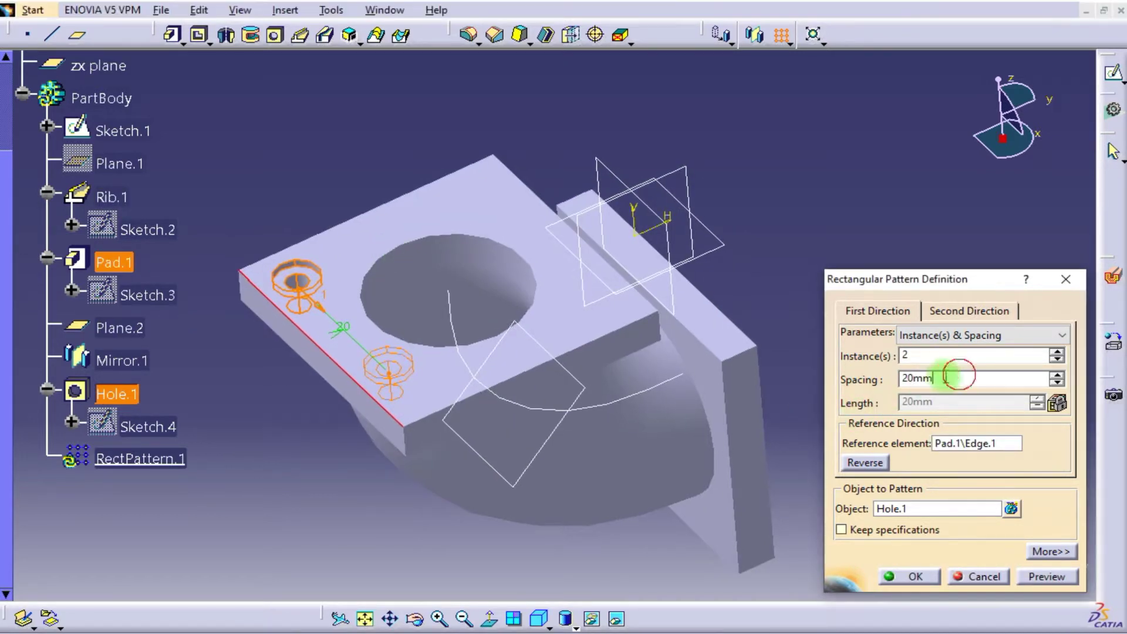
drag(963, 378, 819, 382)
text(5)
Set the second direction along the adjacent edge with 2 instances at 25 mm and create the pattern.
click(939, 310)
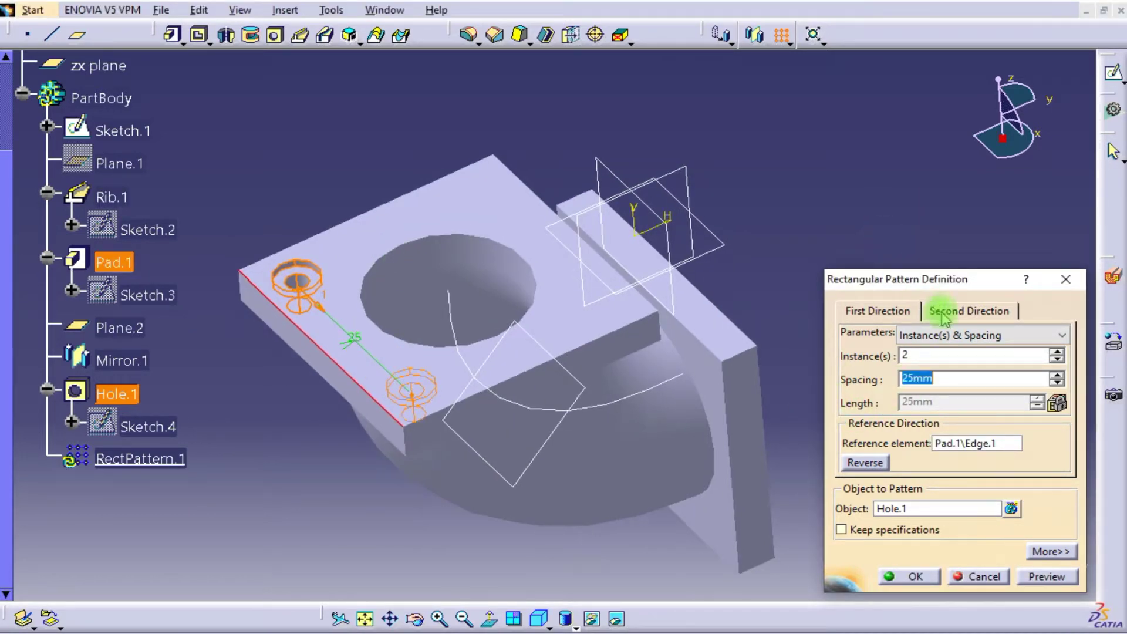
click(950, 444)
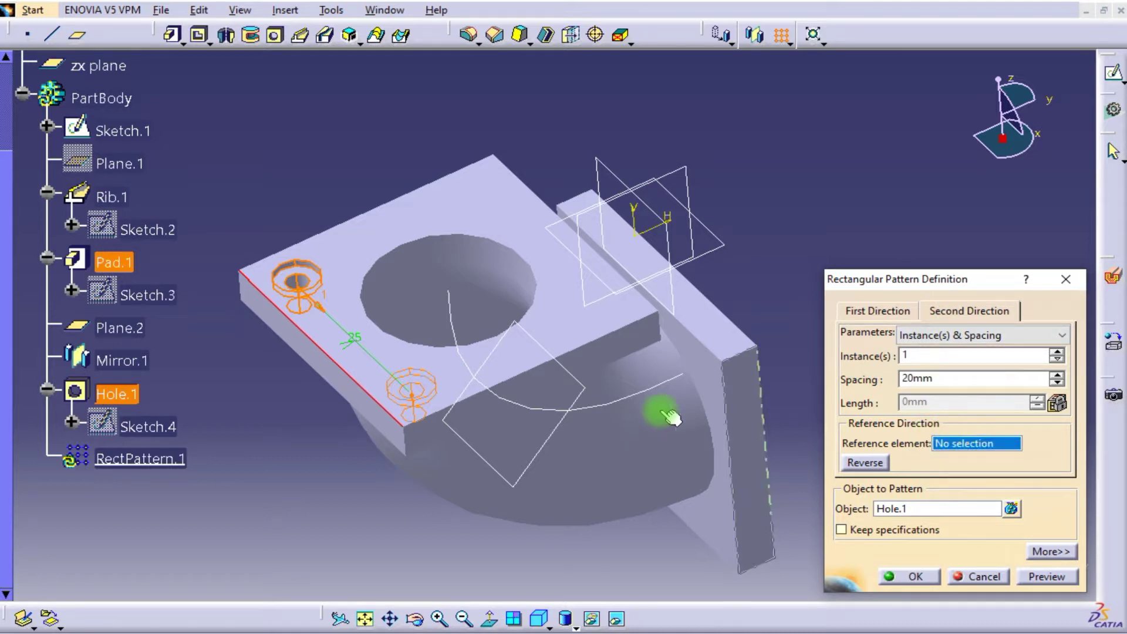
click(591, 347)
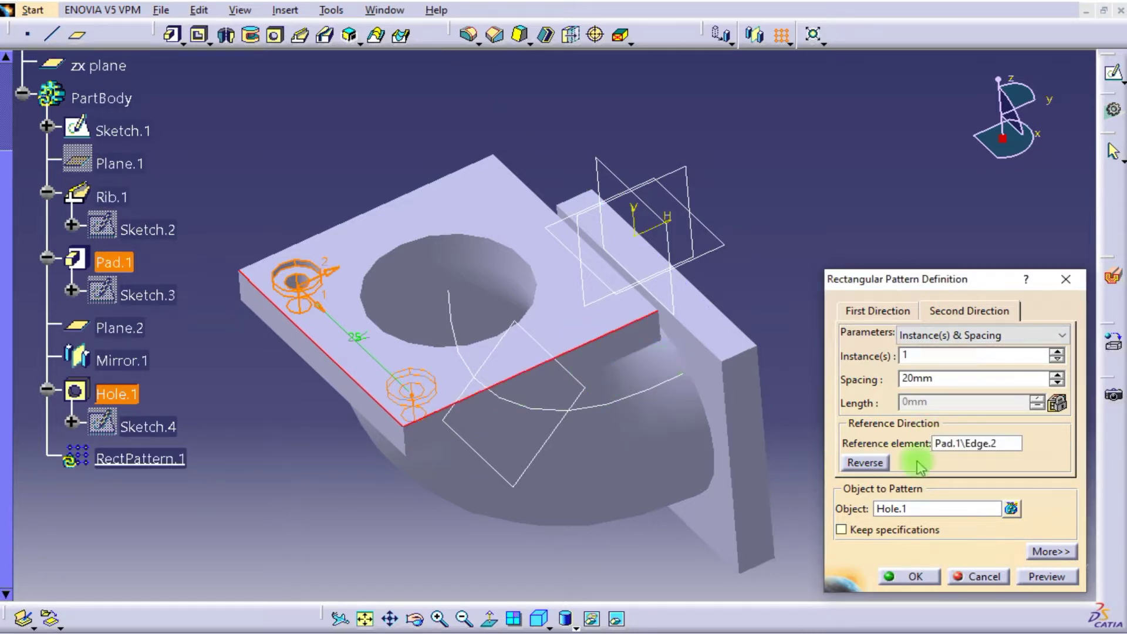
drag(951, 384, 862, 380)
drag(916, 352, 873, 353)
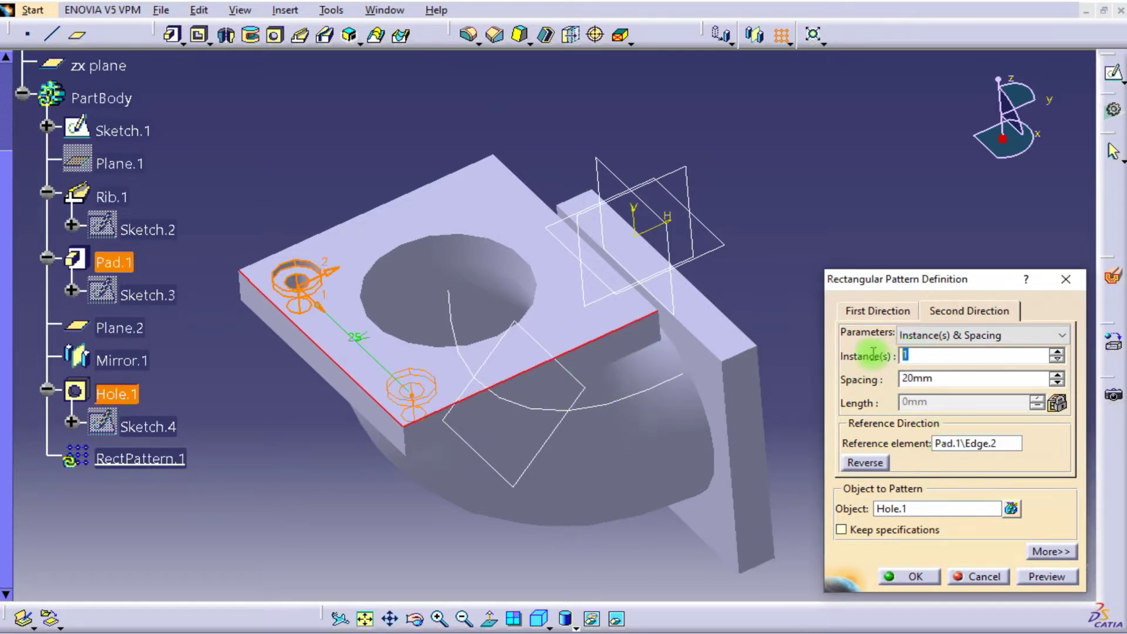
text(2)
key(Return)
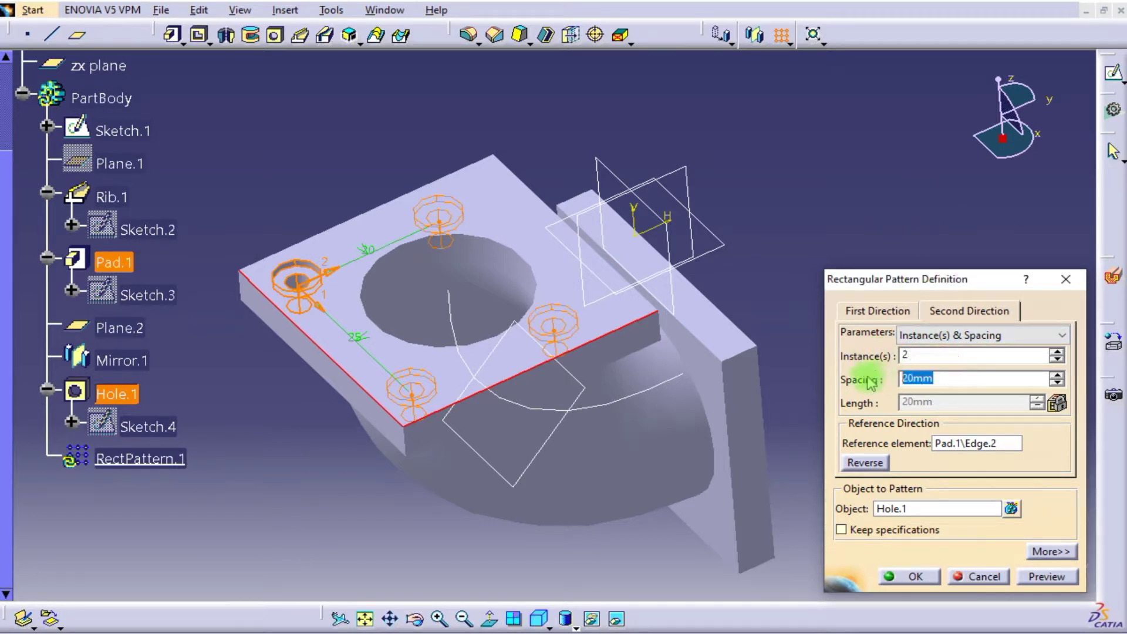
text(25)
key(Return)
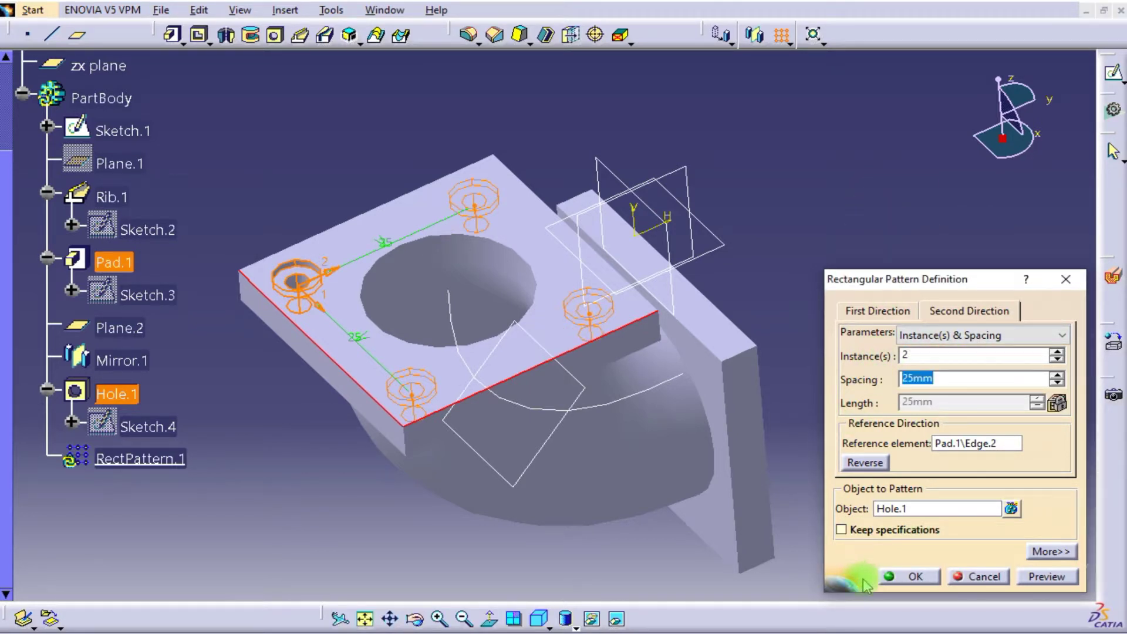
click(907, 575)
mouse_move(891, 306)
middle_down()
mouse_move(825, 291)
mouse_move(617, 319)
middle_up()
Start Hole.2 on the second flange's face and open its positioning sketch.
click(696, 248)
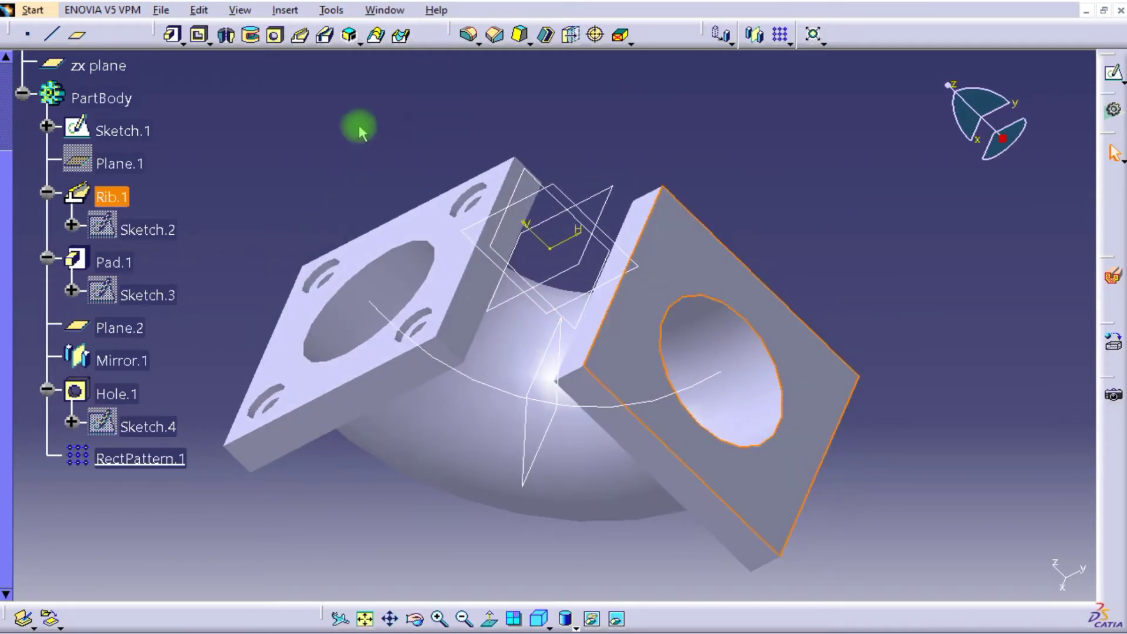
click(275, 36)
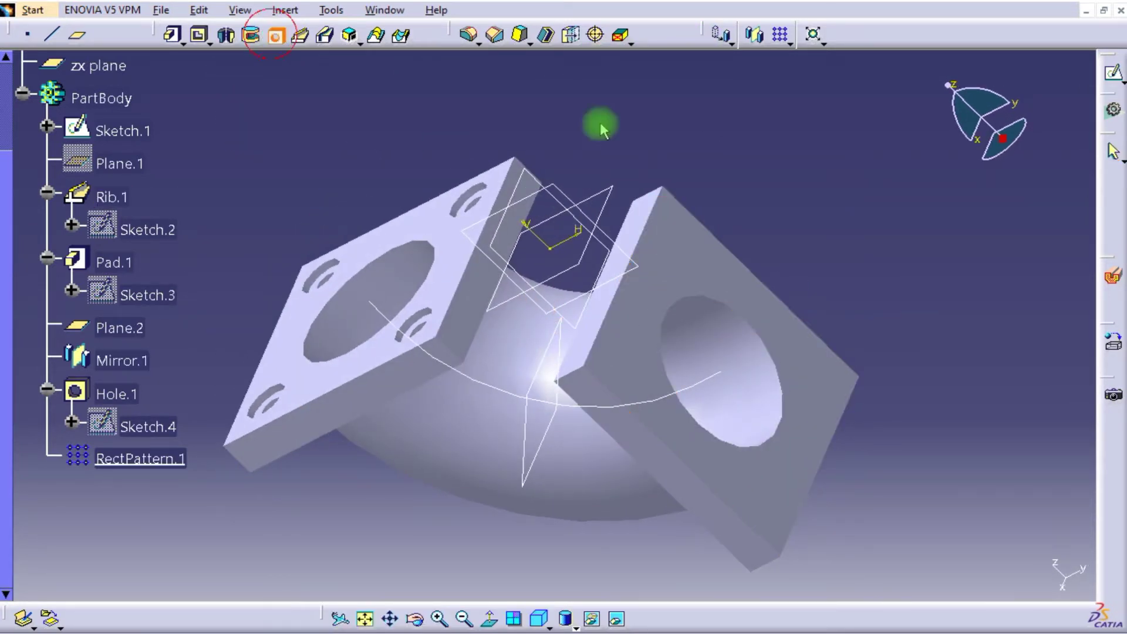
click(676, 245)
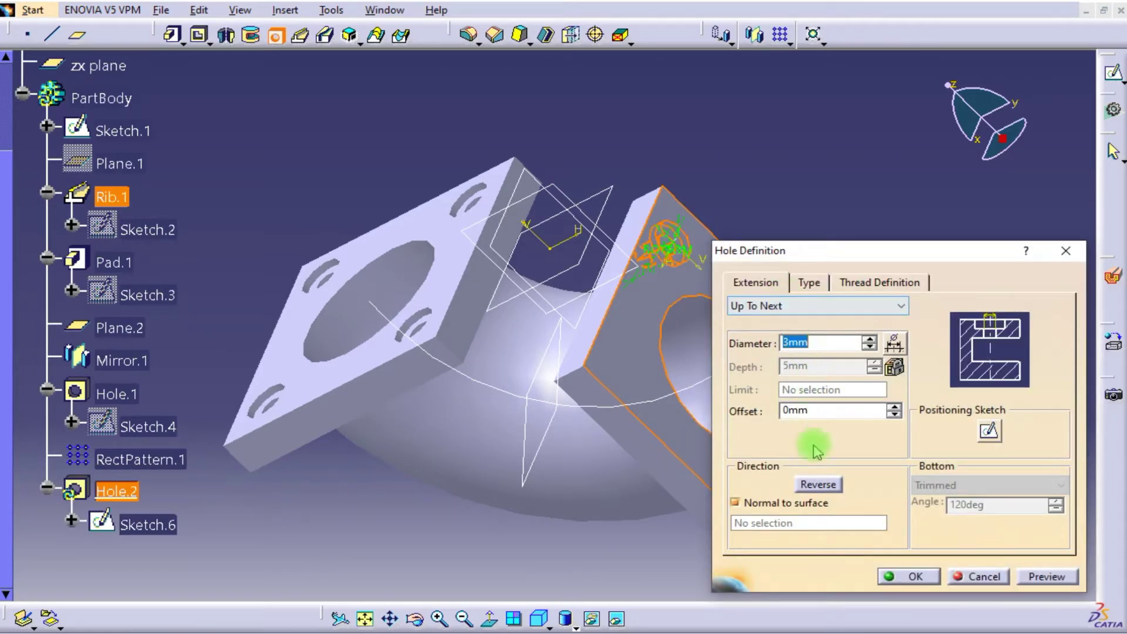
click(987, 432)
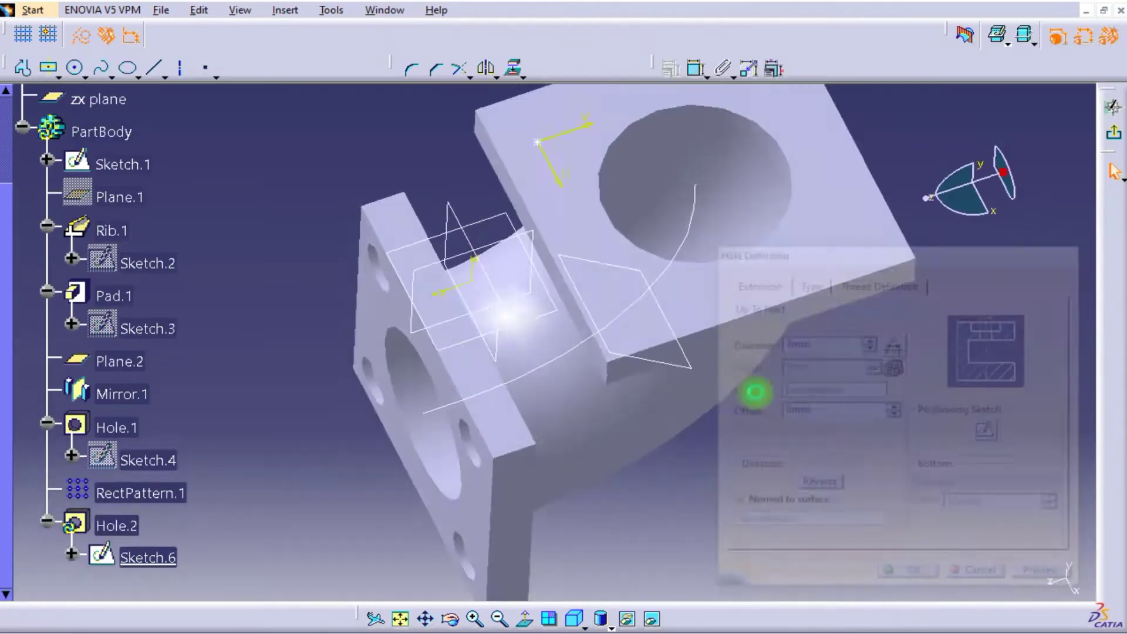
Constrain the hole centre 5 mm from the bottom edge and 5 mm from the left edge.
click(694, 69)
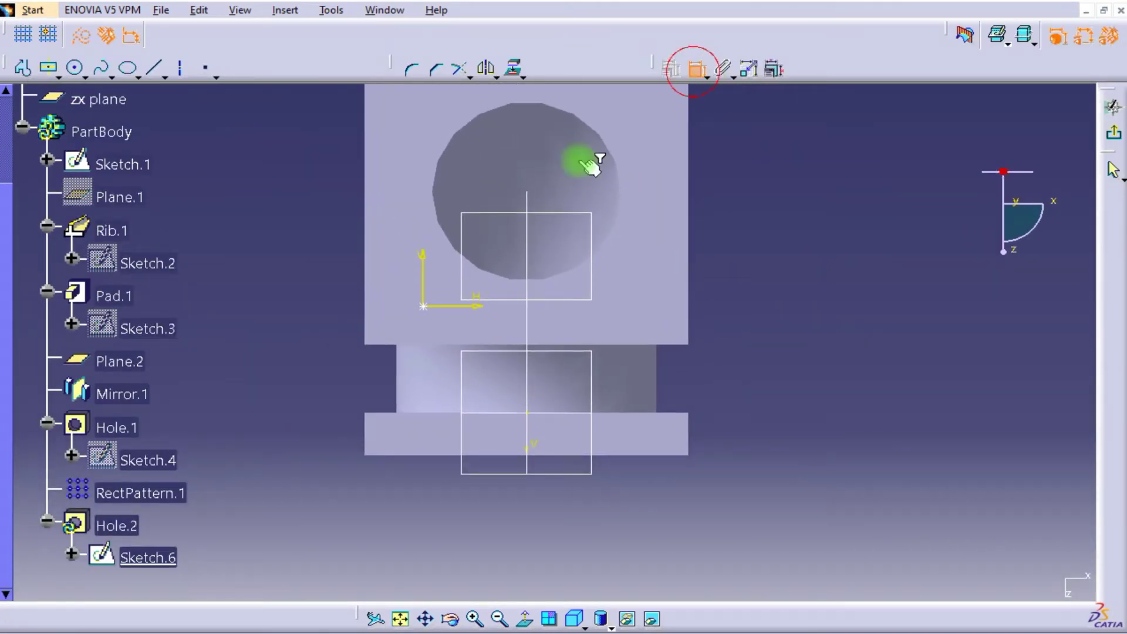
click(426, 307)
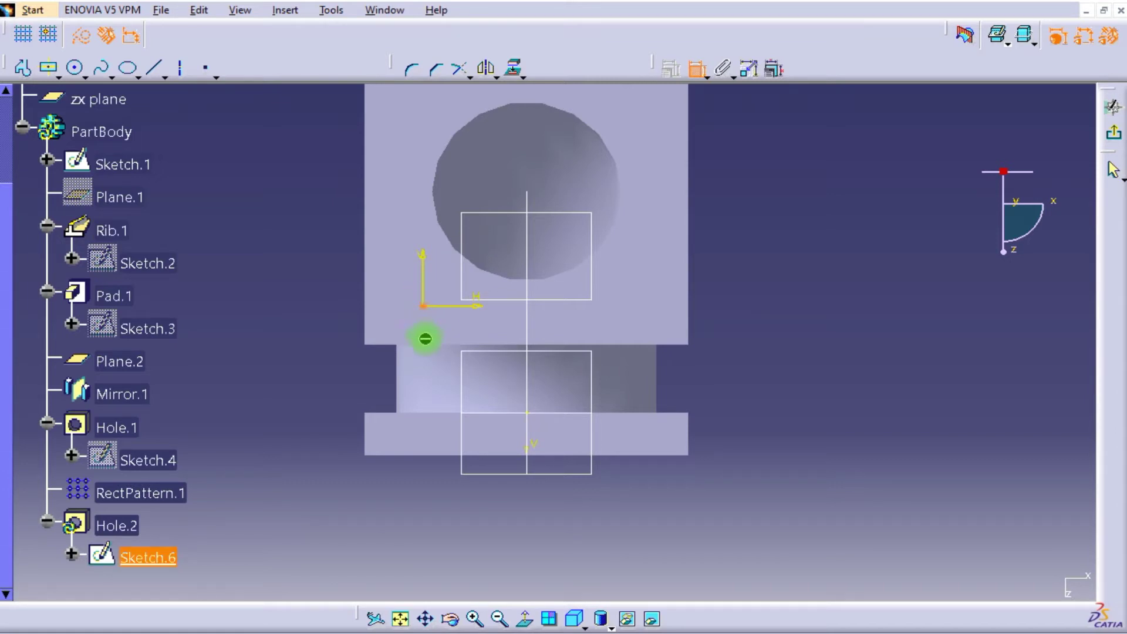
click(438, 345)
click(320, 317)
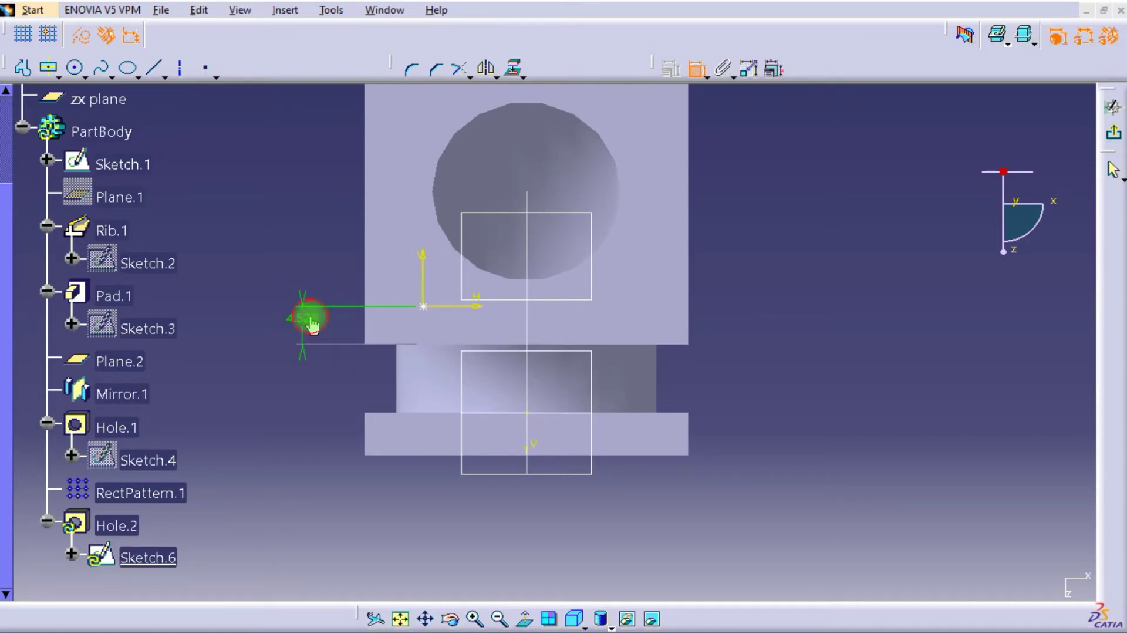
double_click(320, 317)
text(5)
key(Return)
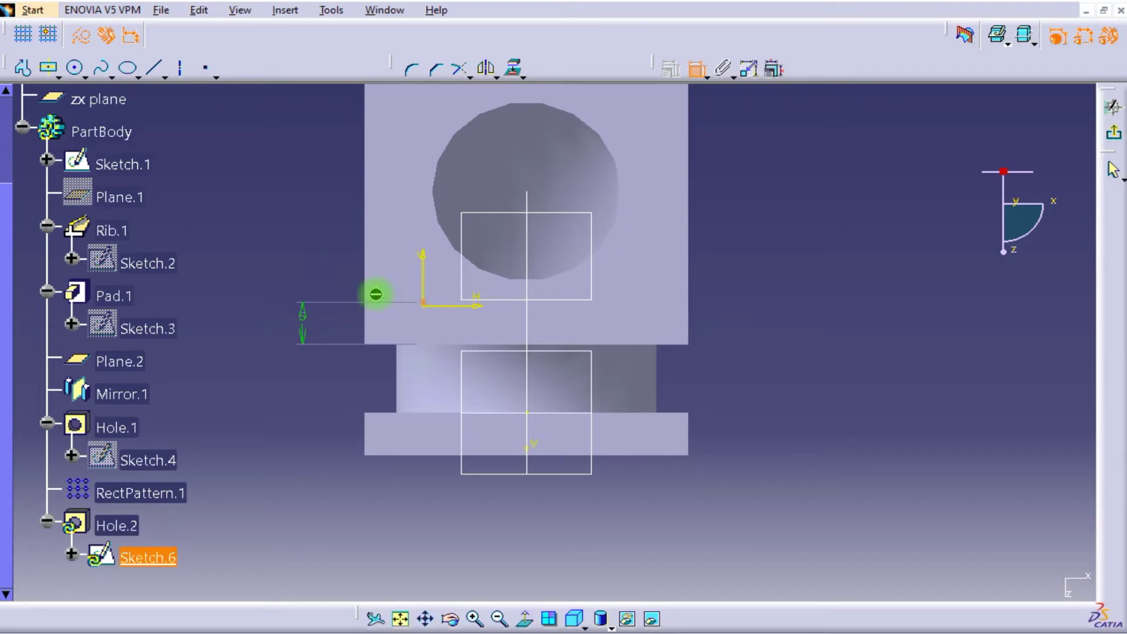
click(368, 293)
click(380, 387)
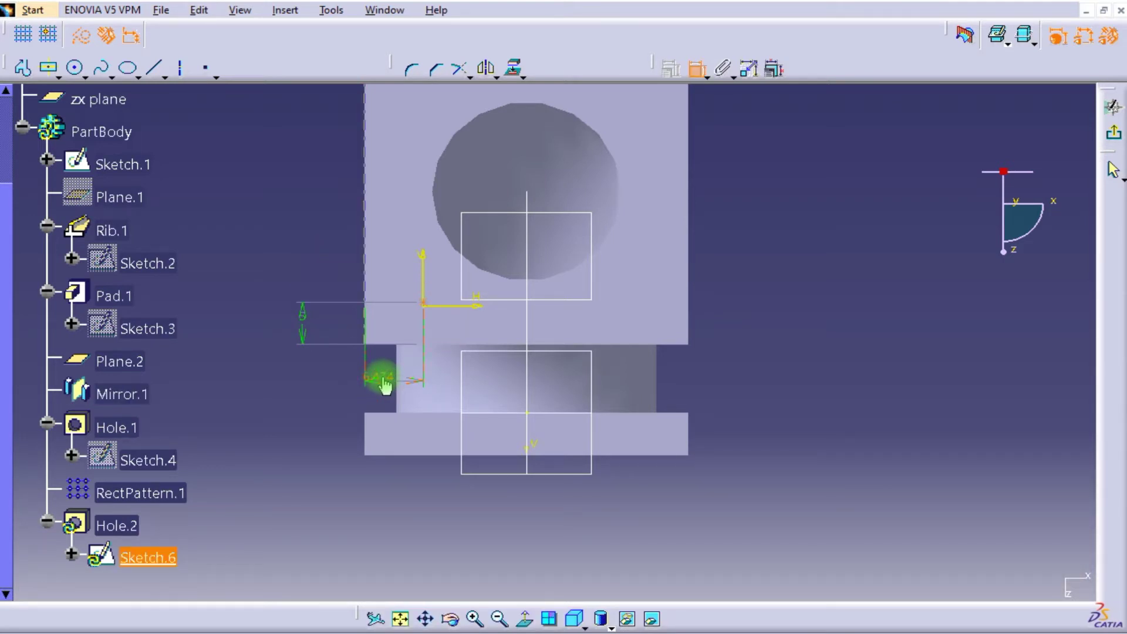
double_click(382, 379)
text(5)
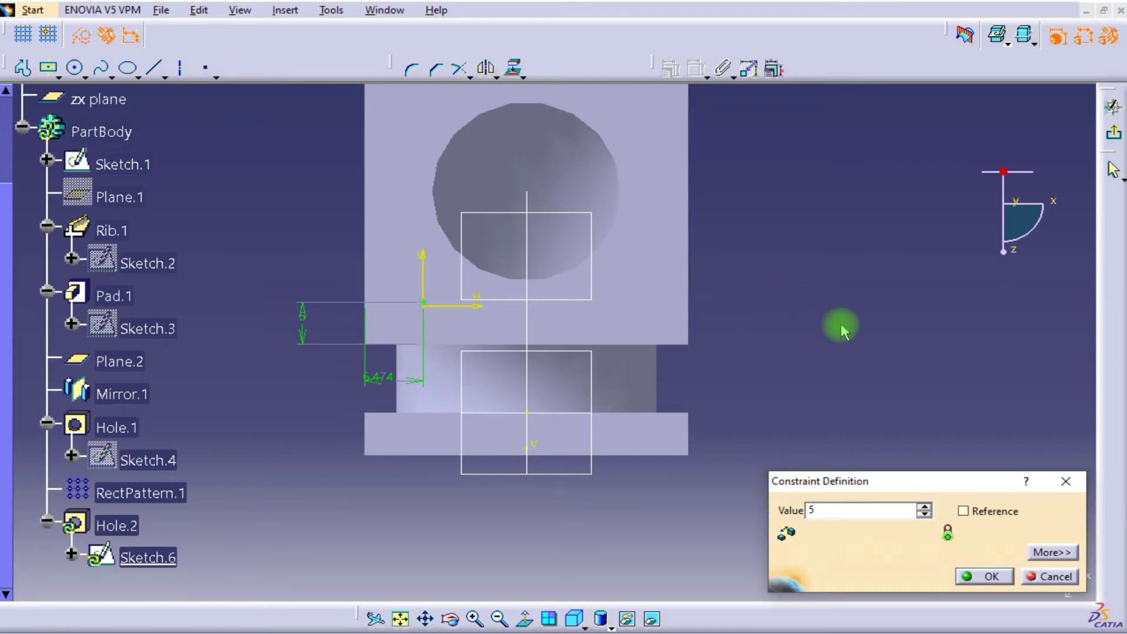
key(Return)
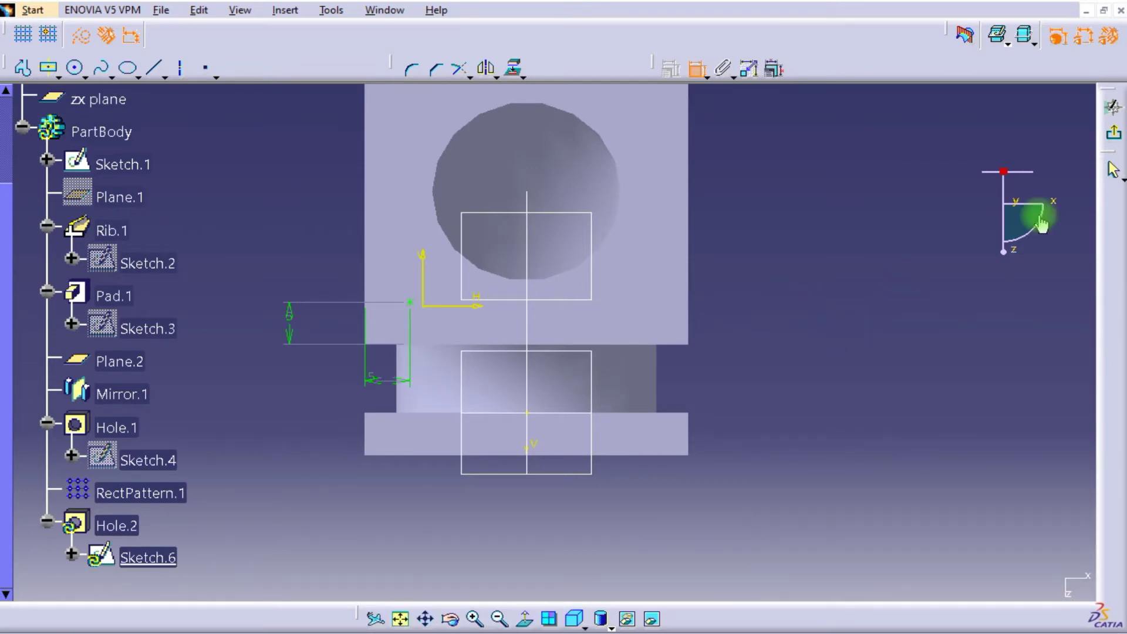
Keep Hole.2 at 3 mm Up To Next, make it Counterbored 6 mm / 1 mm, and create it.
click(1115, 133)
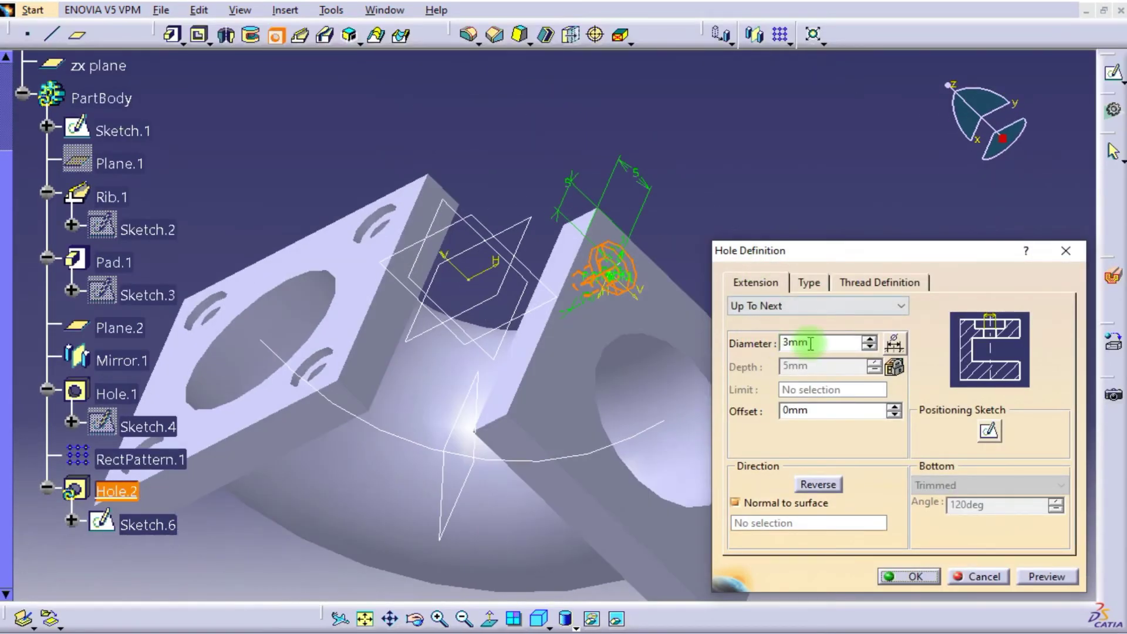
click(815, 305)
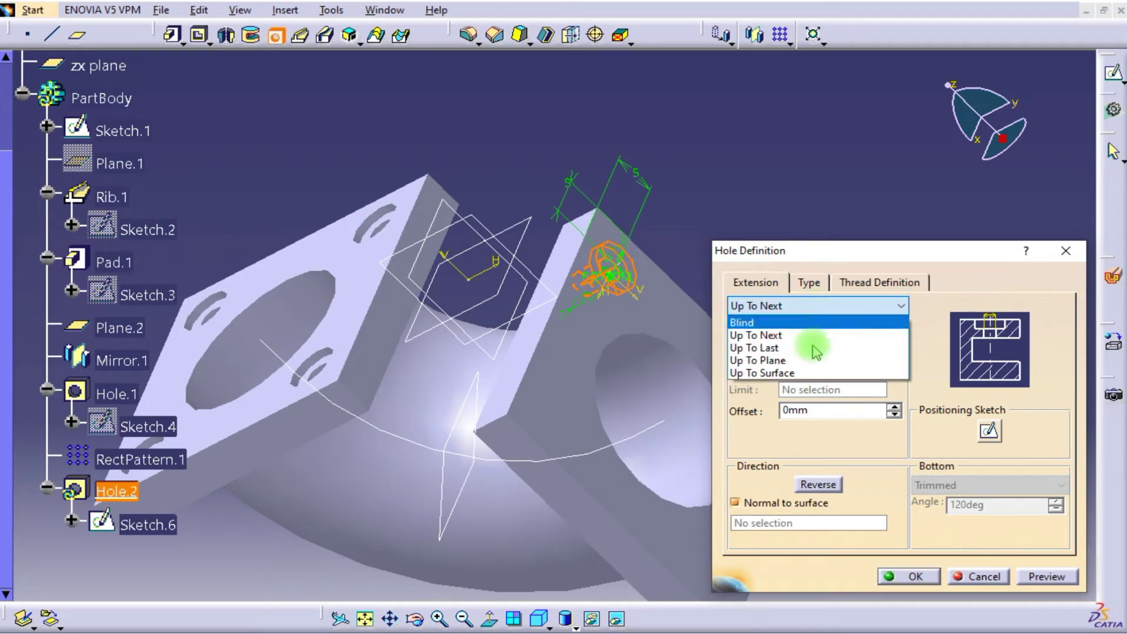
click(808, 338)
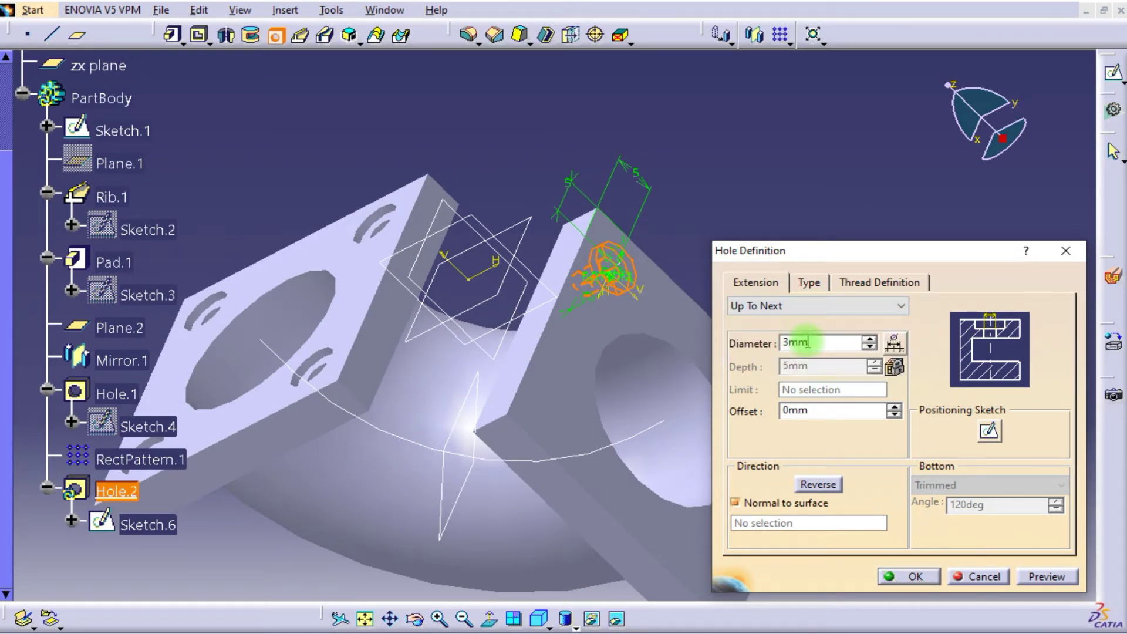
click(809, 282)
click(802, 309)
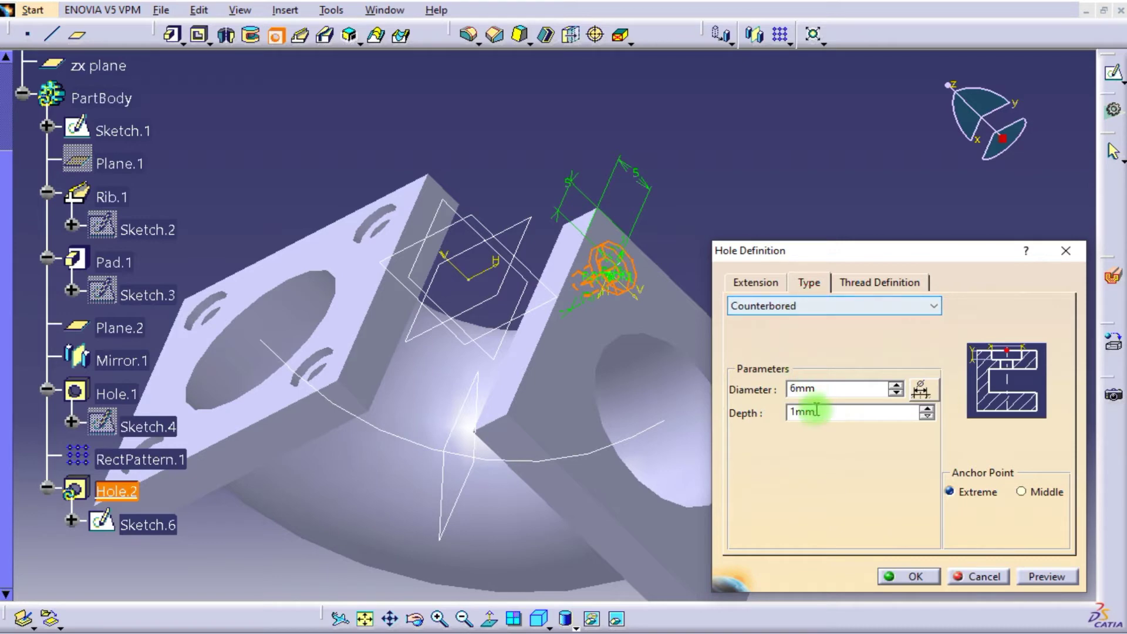
click(895, 577)
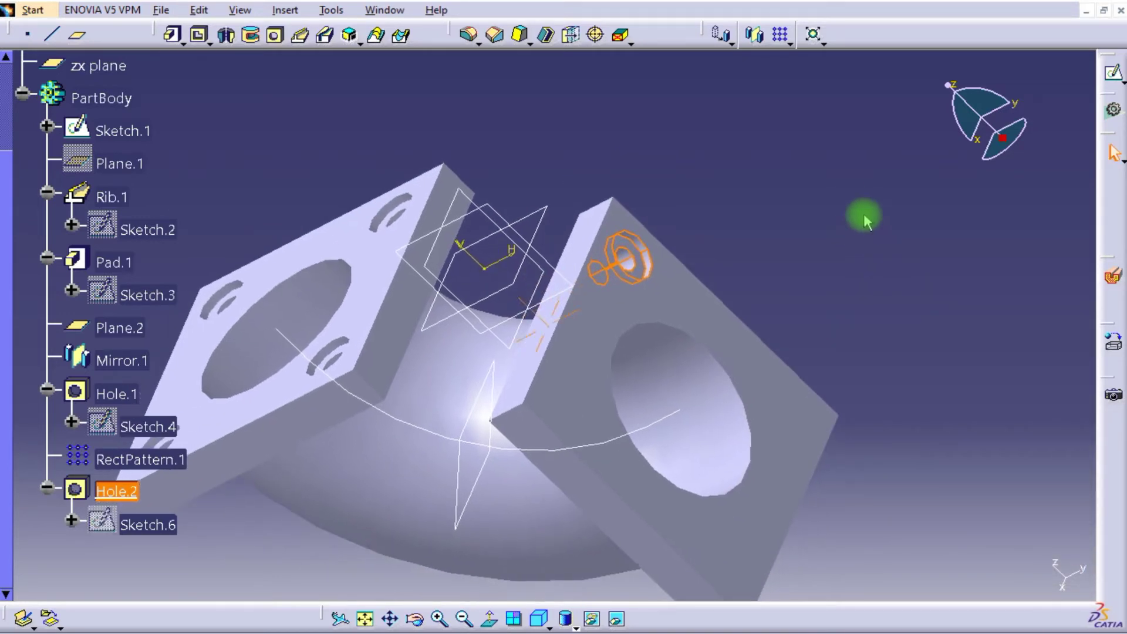
Pattern Hole.2 in a 2×2, 25 mm grid along two adjacent flange edges, first direction reversed.
click(780, 36)
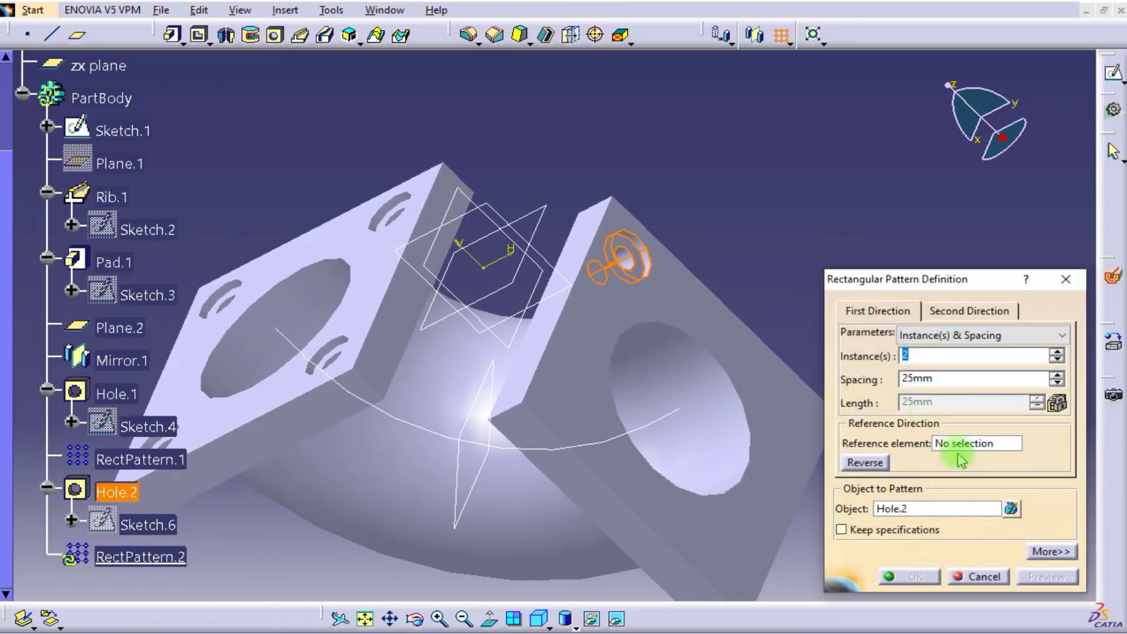
click(958, 444)
click(559, 317)
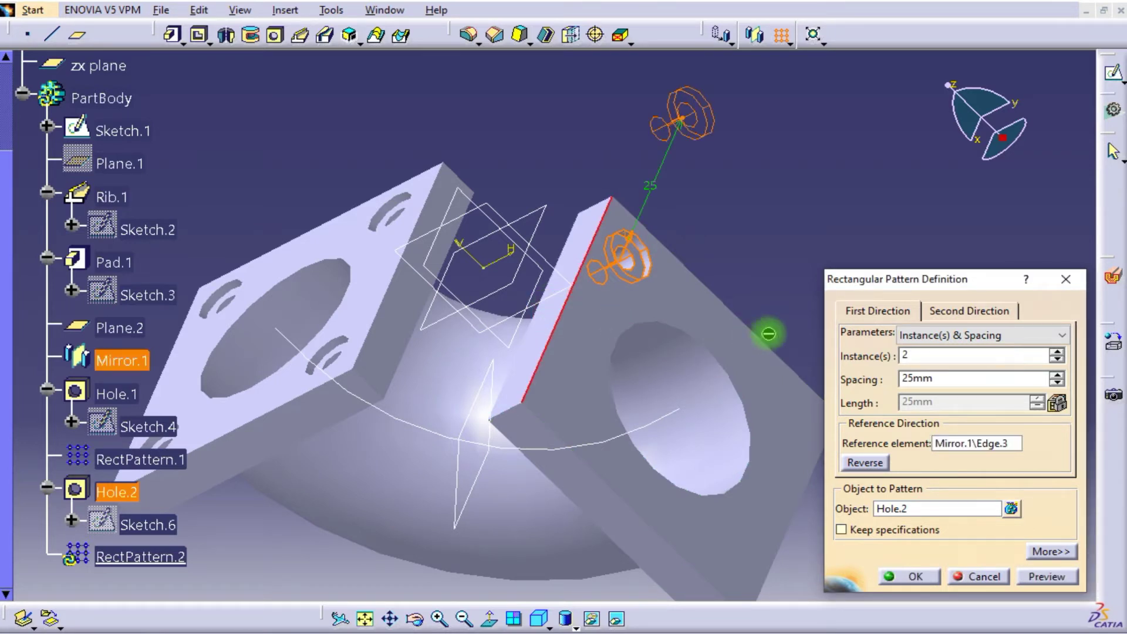
click(869, 463)
click(975, 311)
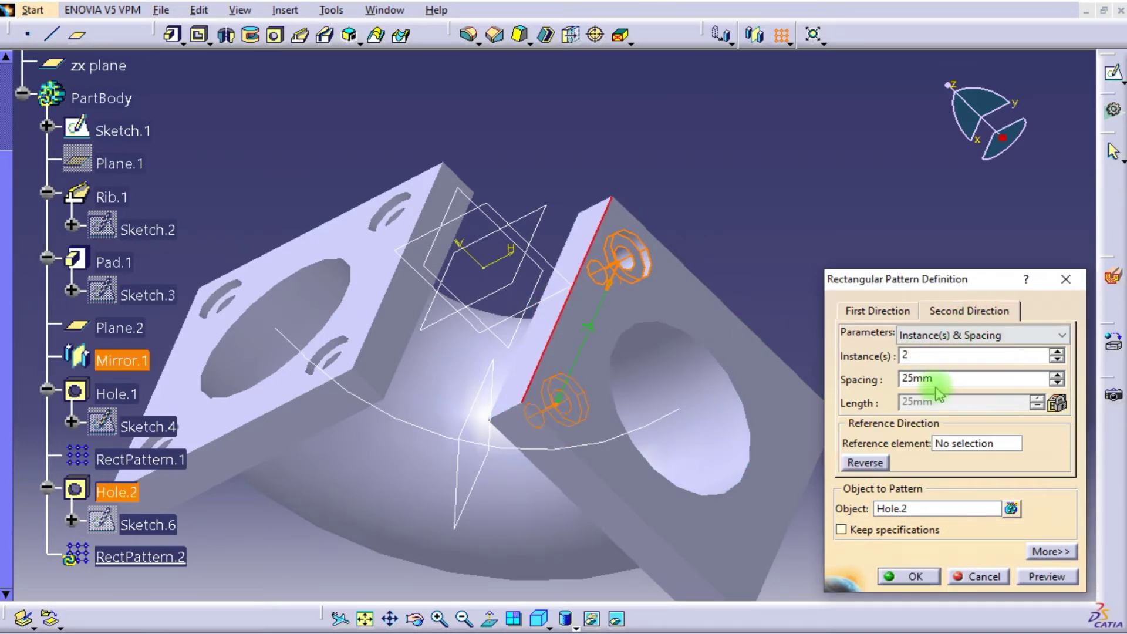
click(979, 451)
click(754, 334)
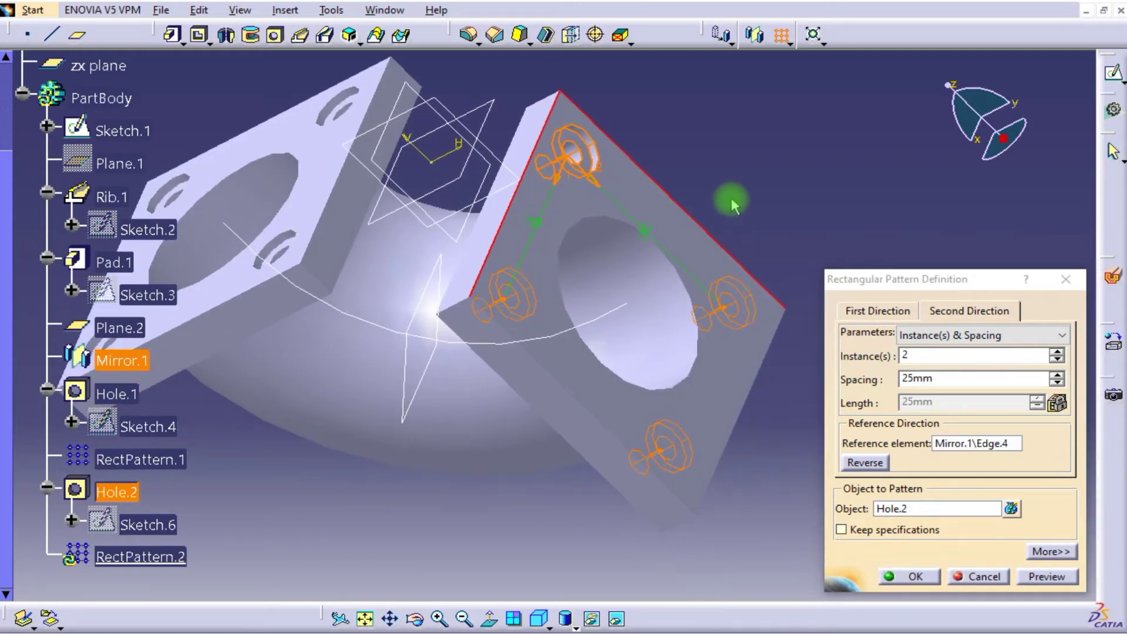
click(909, 576)
mouse_move(861, 332)
middle_down()
mouse_move(802, 319)
mouse_move(628, 405)
mouse_move(750, 352)
mouse_move(616, 182)
mouse_move(679, 252)
middle_up()
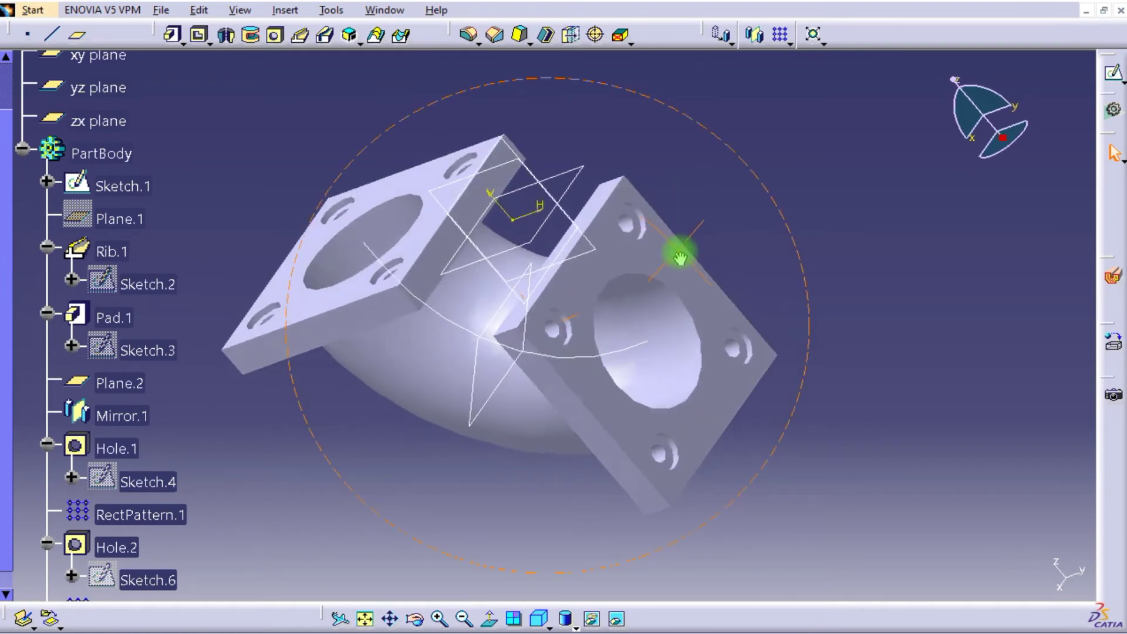
Start an edge fillet and select the first four flange corner edges.
click(475, 41)
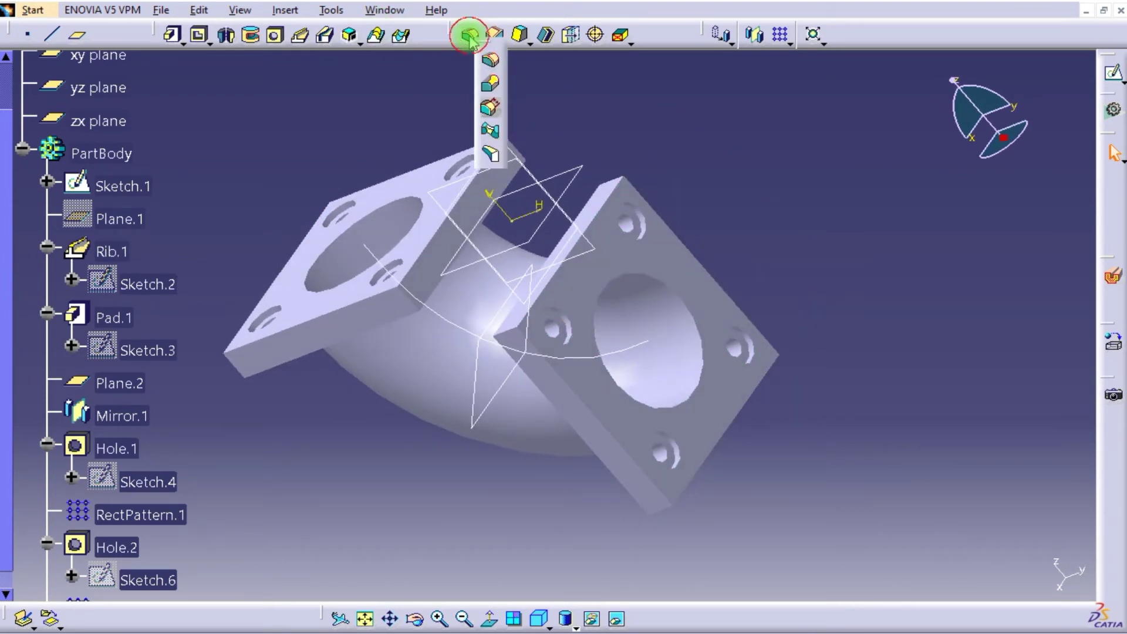
click(469, 39)
click(515, 147)
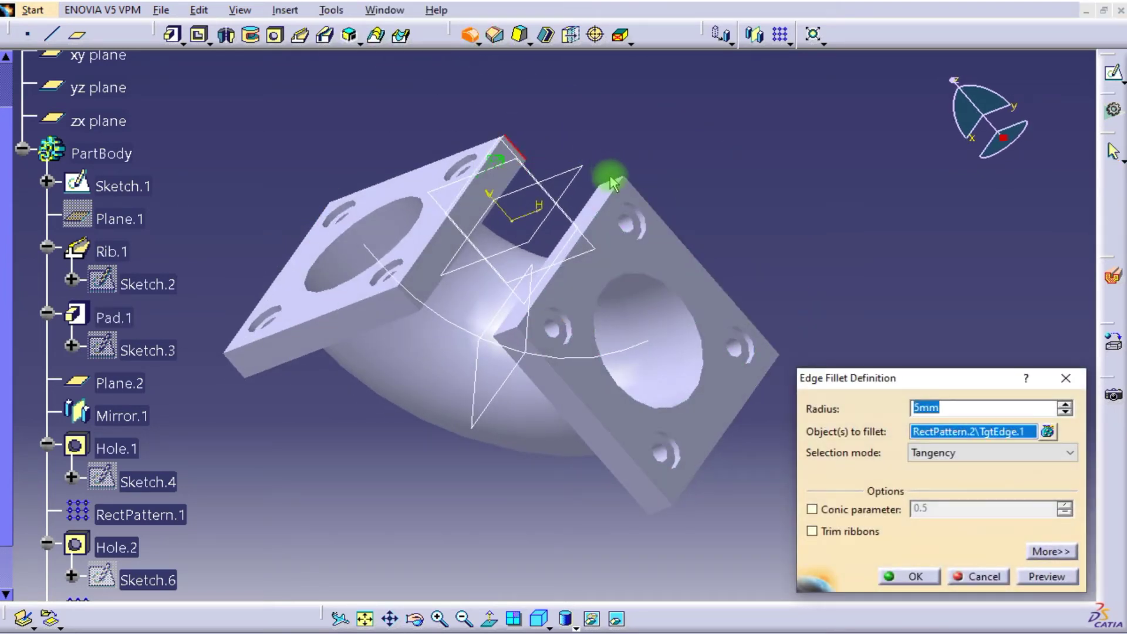
click(621, 188)
mouse_move(717, 226)
middle_down()
mouse_move(344, 168)
mouse_move(717, 196)
middle_up()
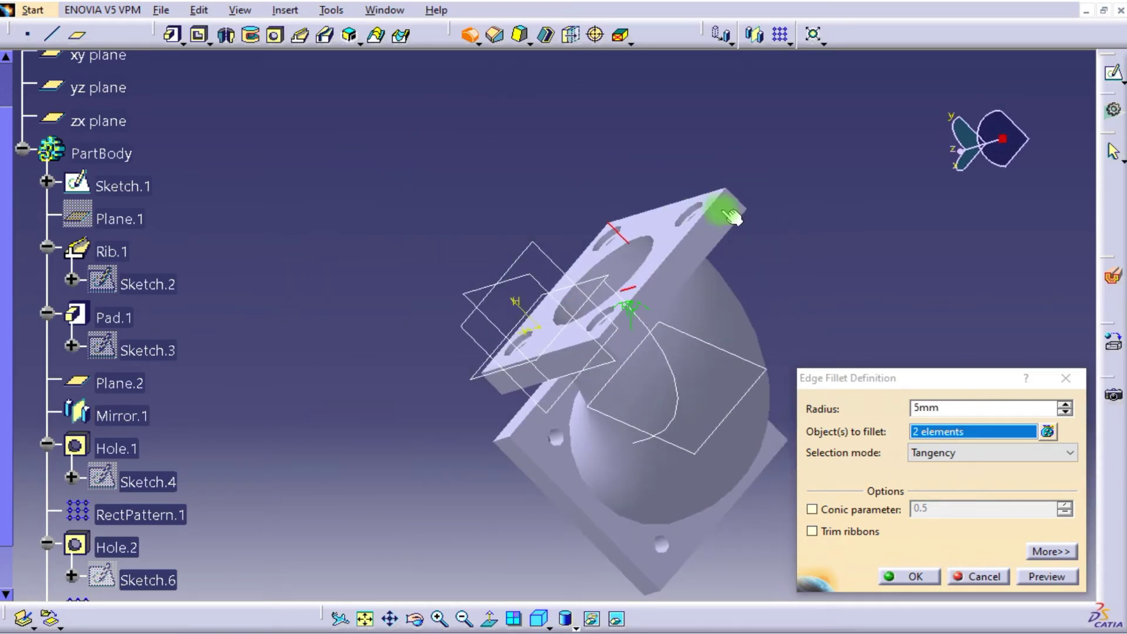
click(736, 201)
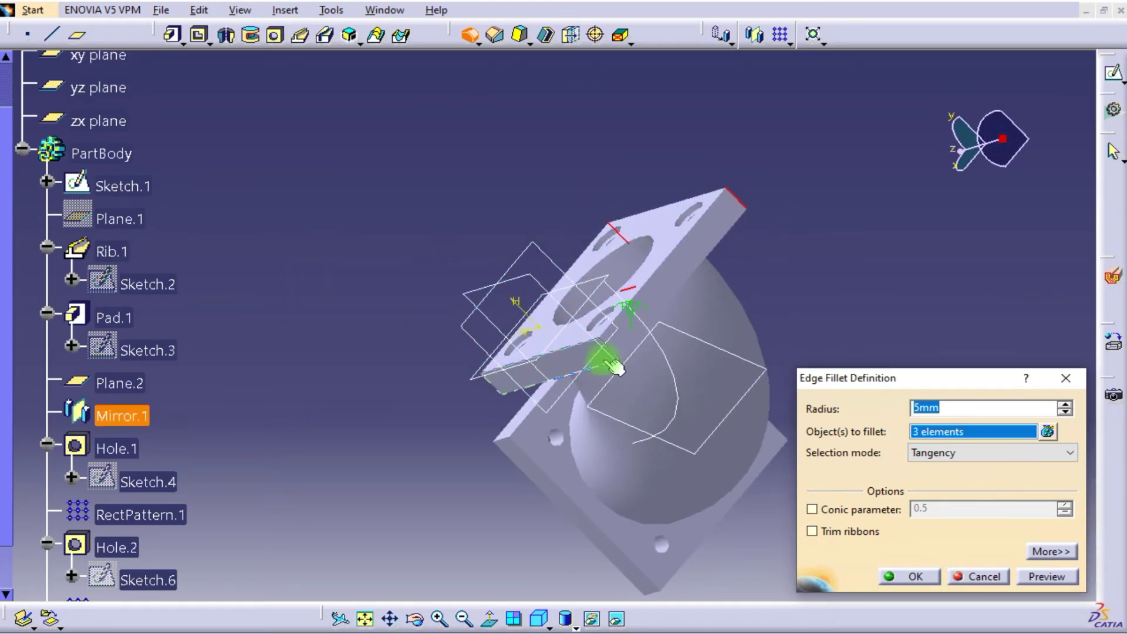
mouse_move(624, 360)
middle_down()
mouse_move(634, 307)
mouse_move(730, 282)
mouse_move(851, 227)
mouse_move(902, 300)
middle_up()
click(908, 284)
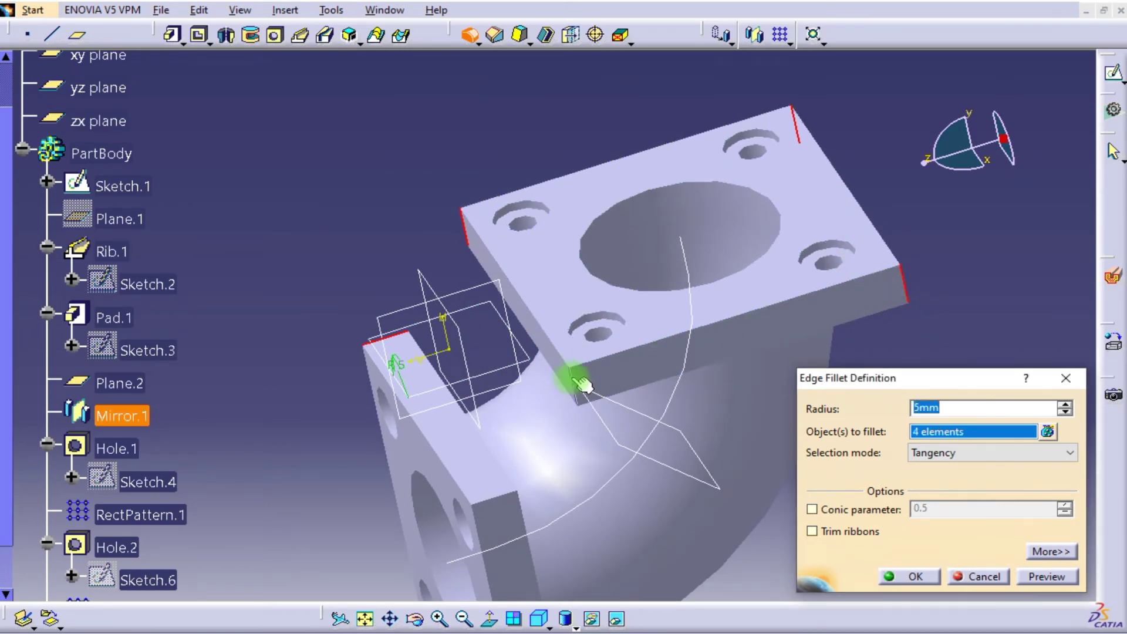
Add the remaining flange corner edges and apply the fillet at 2 mm radius.
mouse_move(575, 349)
middle_down()
mouse_move(596, 40)
mouse_move(528, 169)
middle_up()
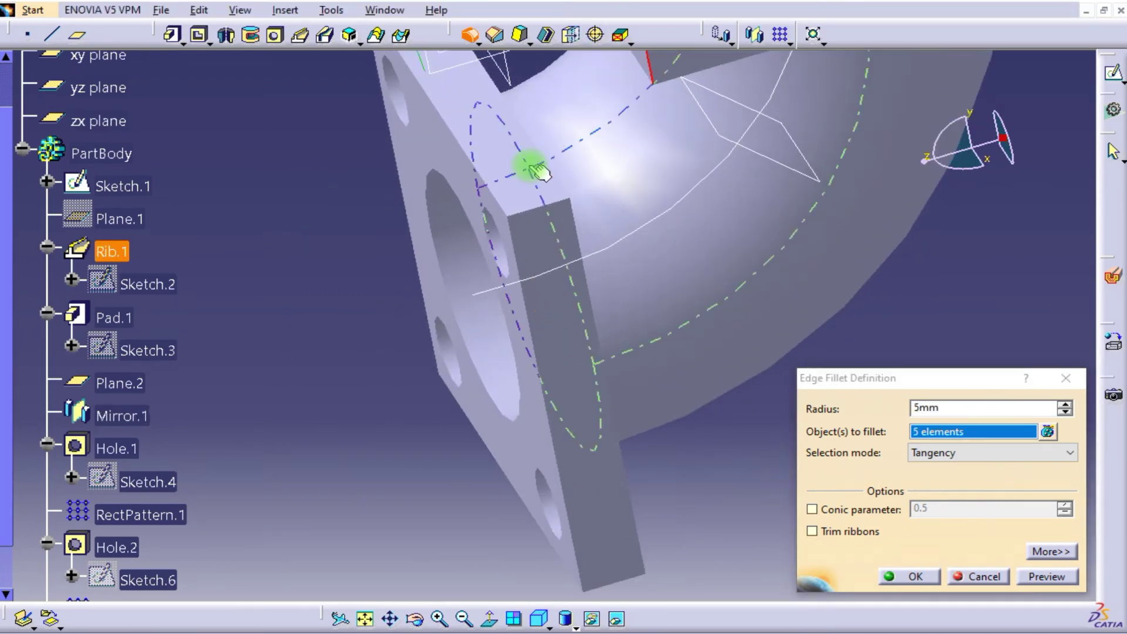
click(529, 215)
mouse_move(529, 214)
middle_down()
mouse_move(563, 314)
mouse_move(667, 447)
mouse_move(581, 314)
middle_up()
middle_drag(572, 258, 528, 560)
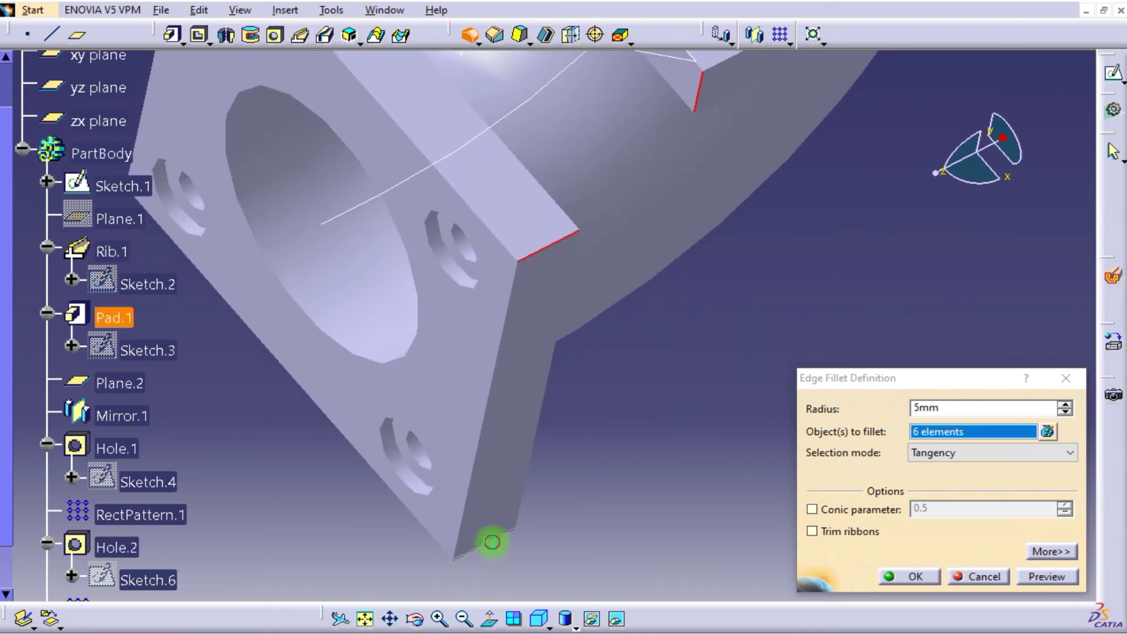
click(492, 541)
mouse_move(322, 247)
middle_down()
mouse_move(360, 352)
mouse_move(666, 282)
mouse_move(500, 280)
mouse_move(737, 382)
middle_up()
click(372, 383)
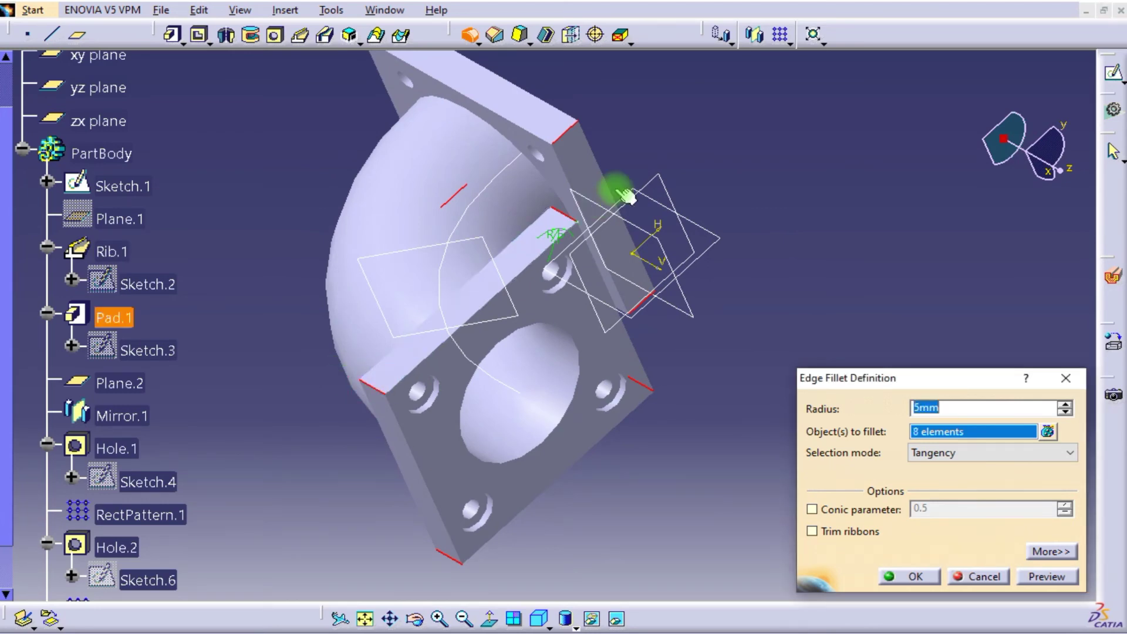
middle_drag(627, 196, 498, 251)
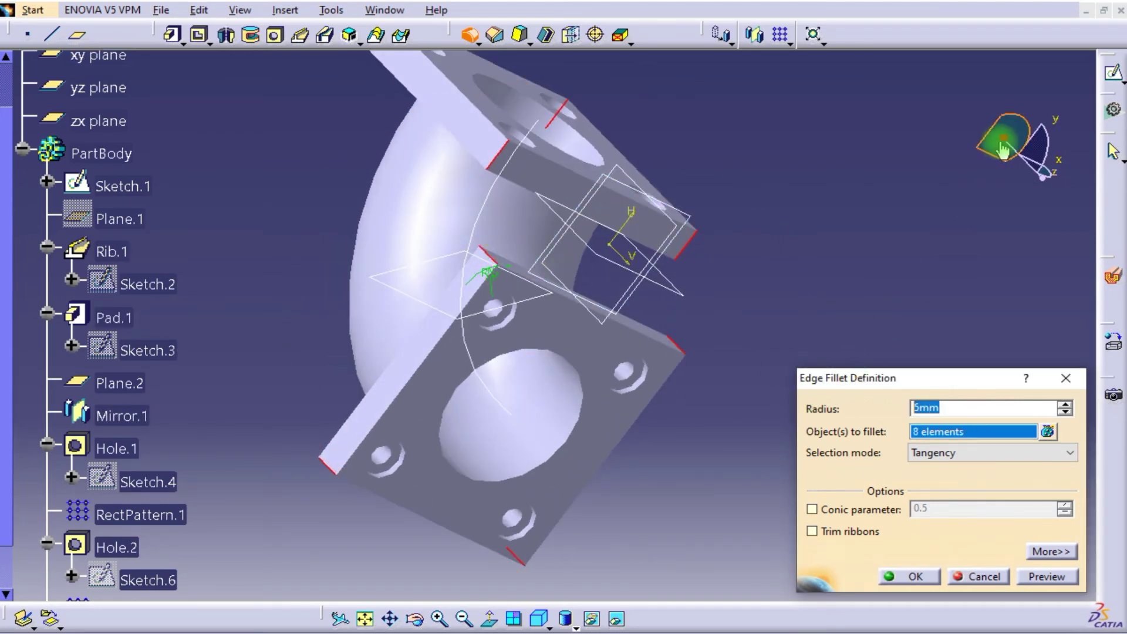
text(2mm)
click(890, 576)
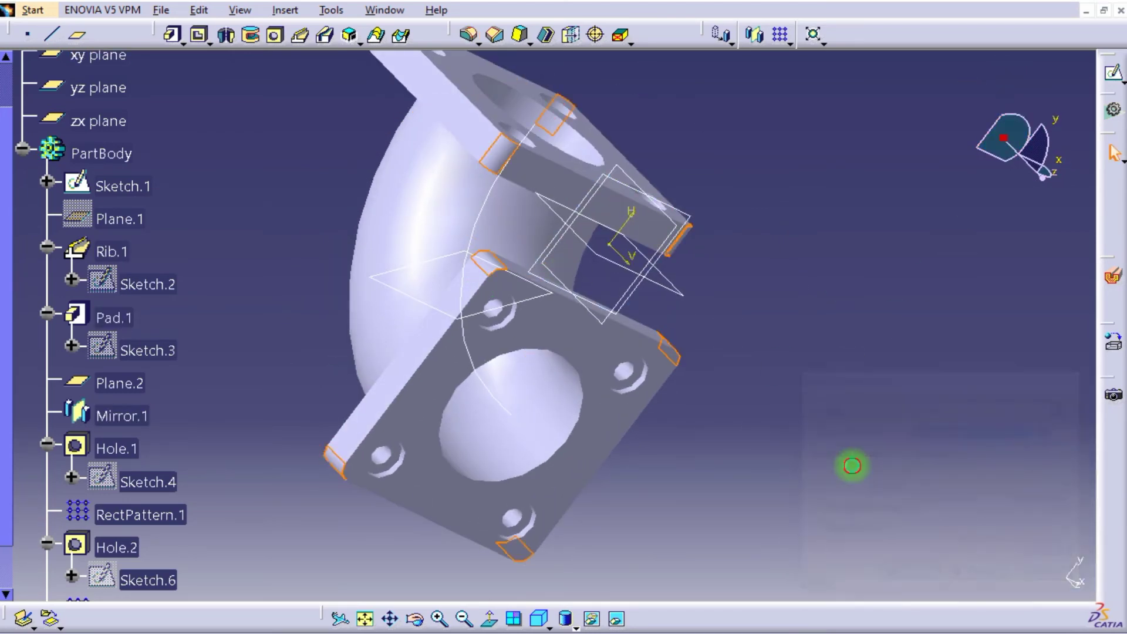
mouse_move(851, 466)
middle_down()
mouse_move(515, 448)
mouse_move(402, 106)
mouse_move(794, 236)
mouse_move(701, 414)
mouse_move(687, 393)
middle_up()
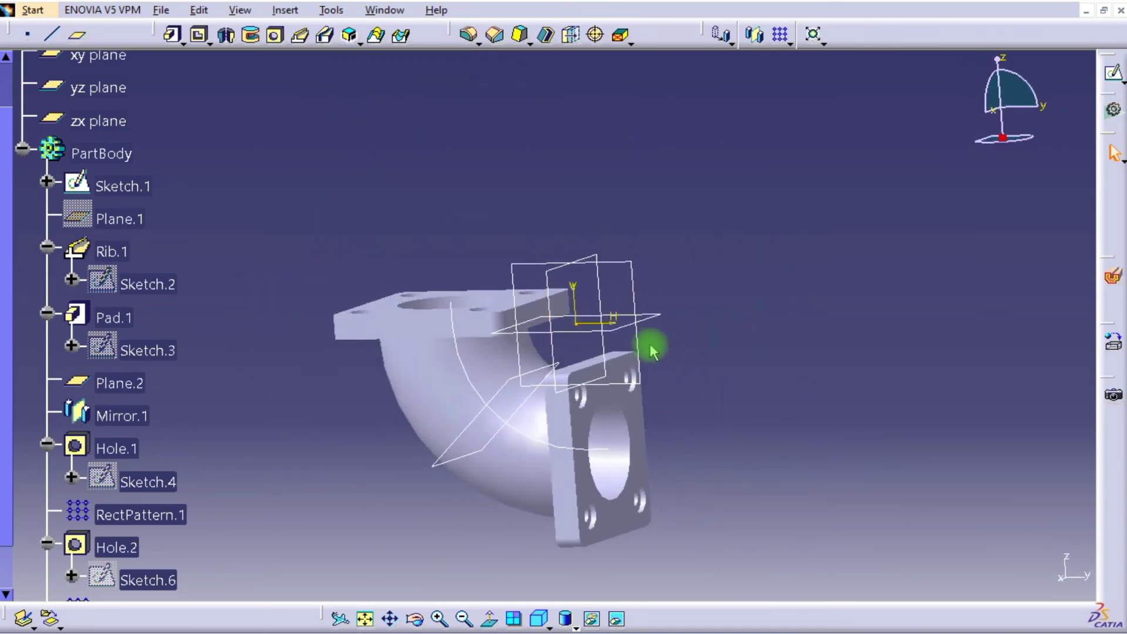
Hide the xy, yz and zx planes, then Sketch.1 and Plane.2, using Hide/Show.
right_click(608, 346)
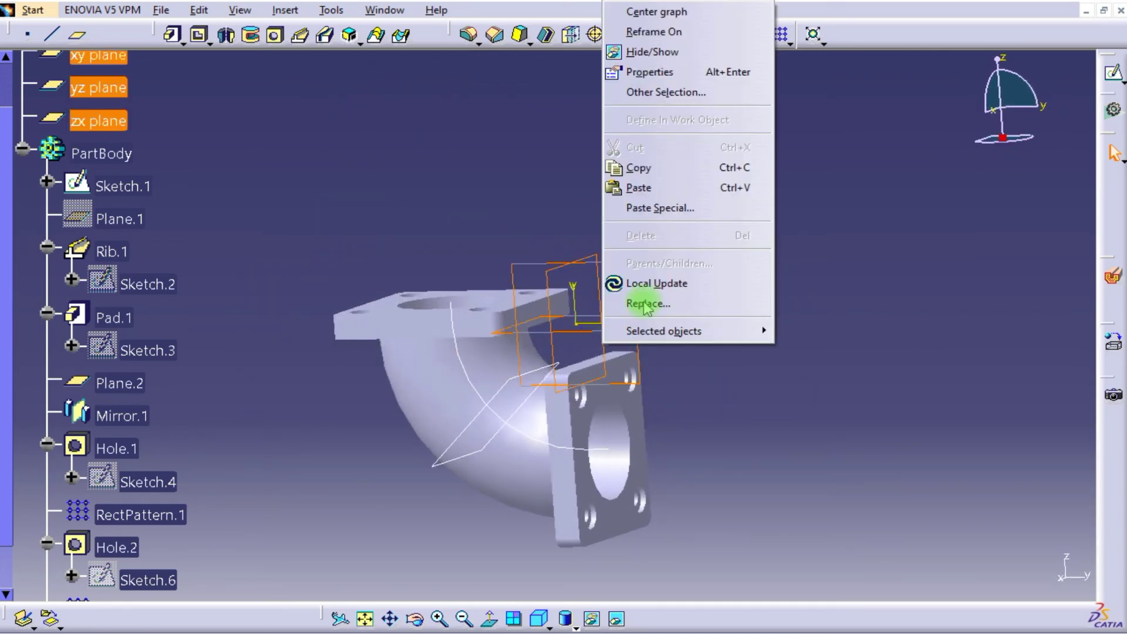
click(657, 52)
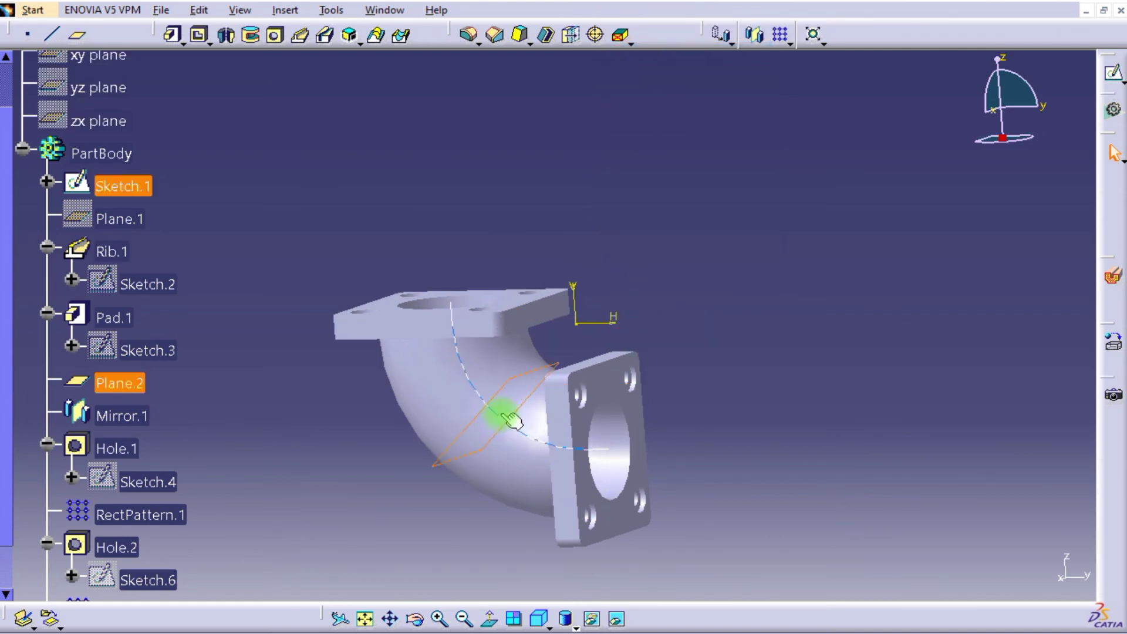
right_click(500, 414)
click(528, 118)
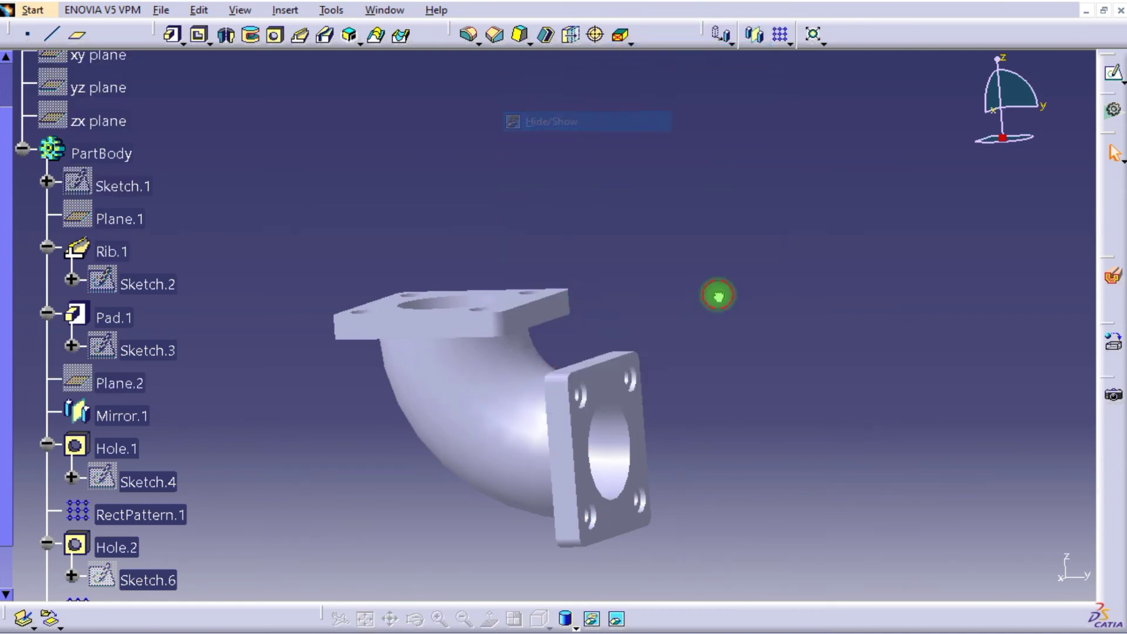
mouse_move(717, 297)
middle_down()
mouse_move(444, 489)
mouse_move(496, 471)
mouse_move(531, 244)
mouse_move(493, 307)
mouse_move(533, 275)
mouse_move(517, 320)
middle_up()
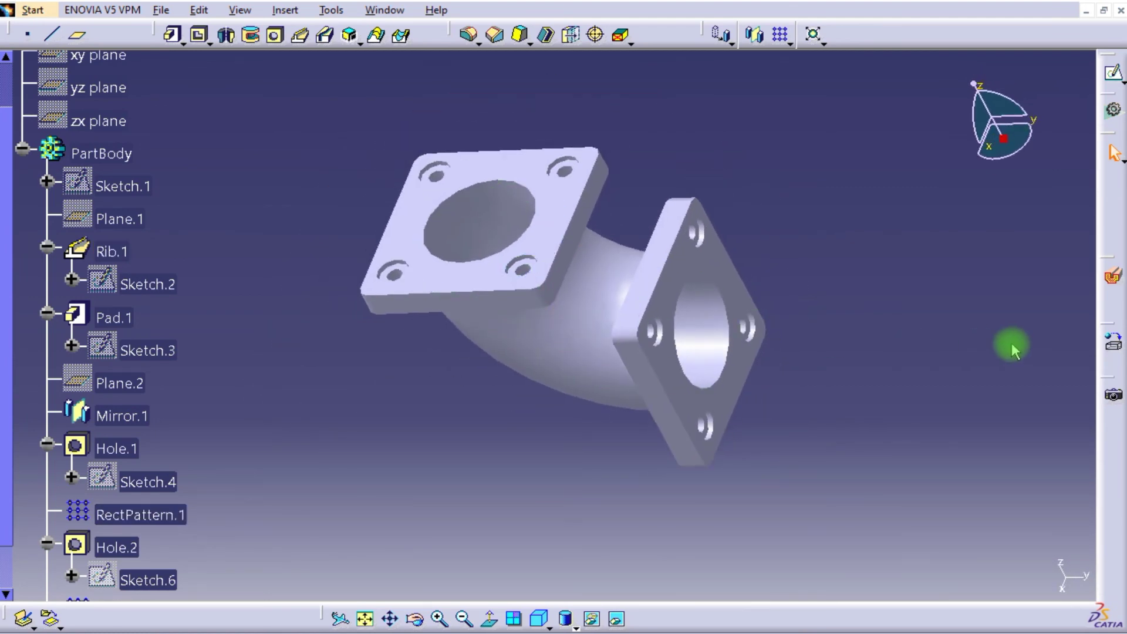